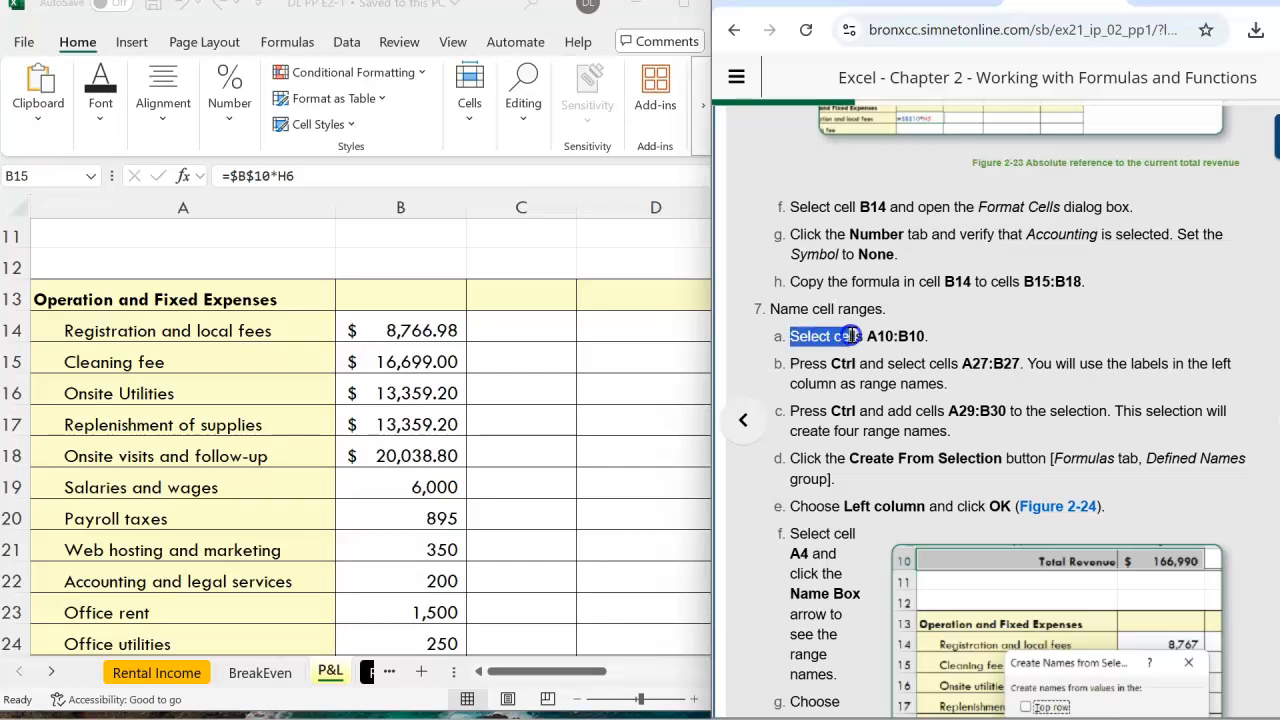
# Bring the workbook window forward and select C10:D10 in the revenue total row
pyautogui.click(934, 335)
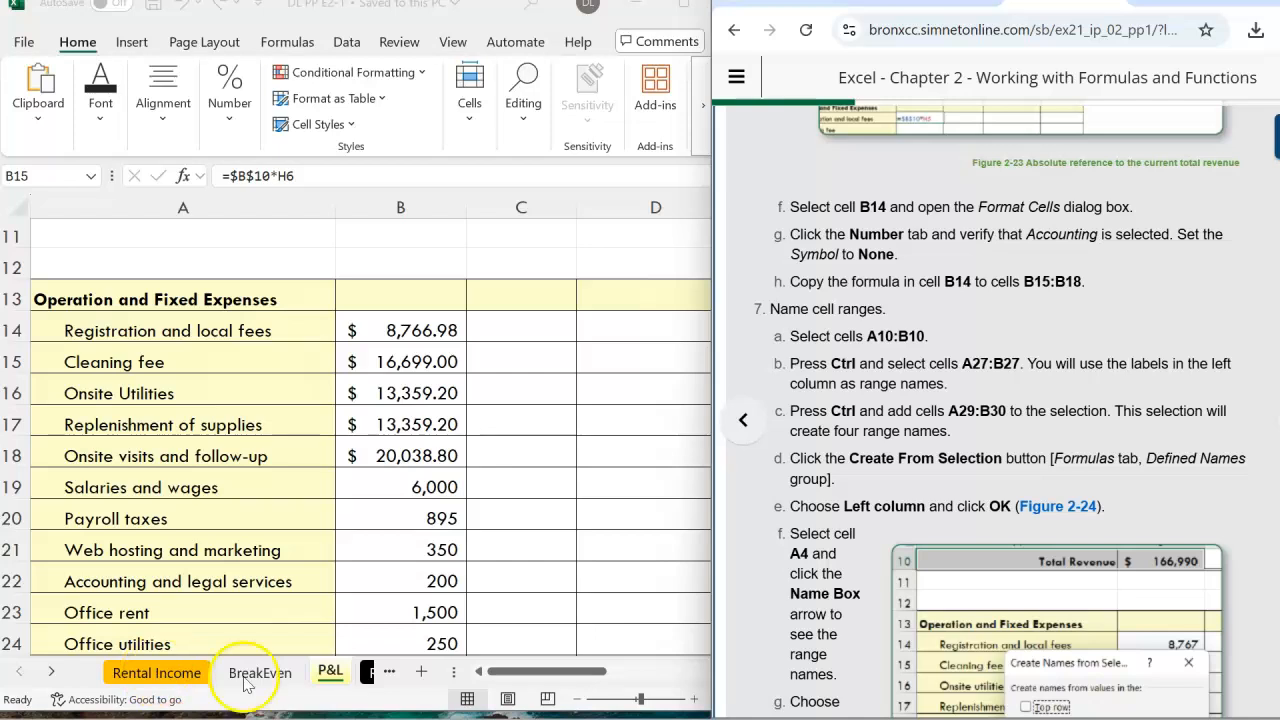
pyautogui.scroll(-4, 533, 492)
pyautogui.scroll(7, 534, 491)
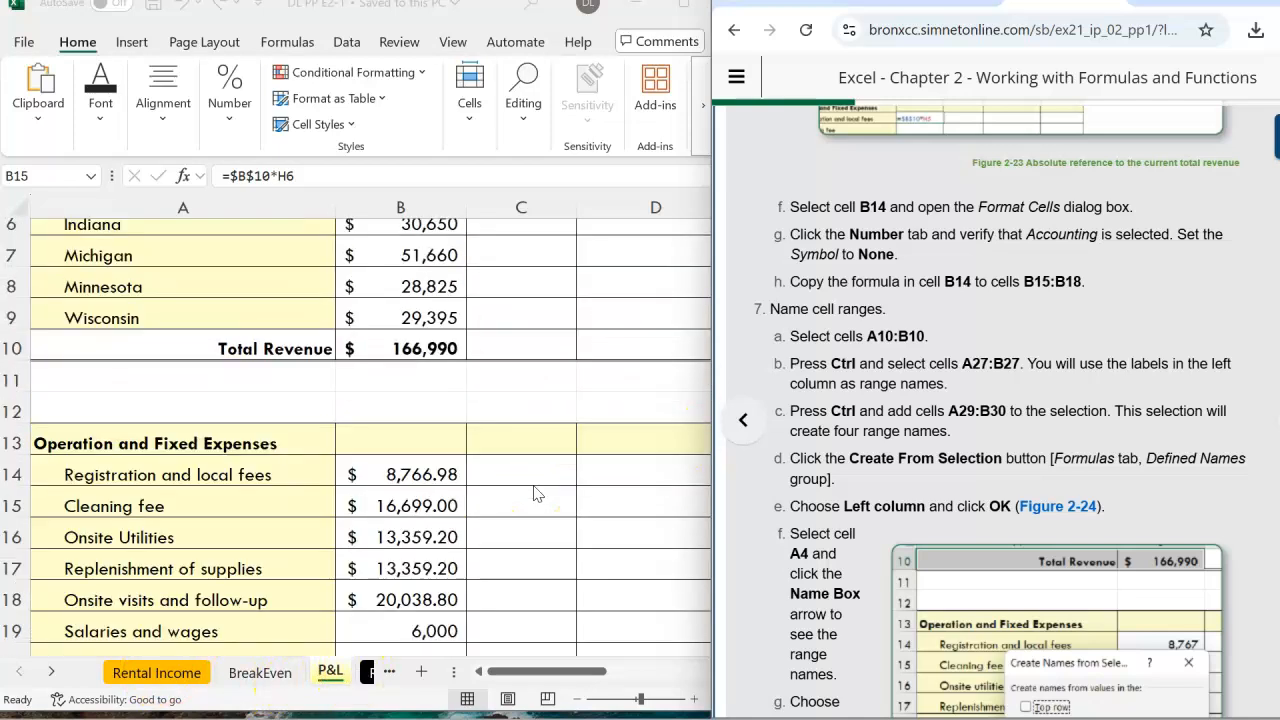
pyautogui.click(330, 672)
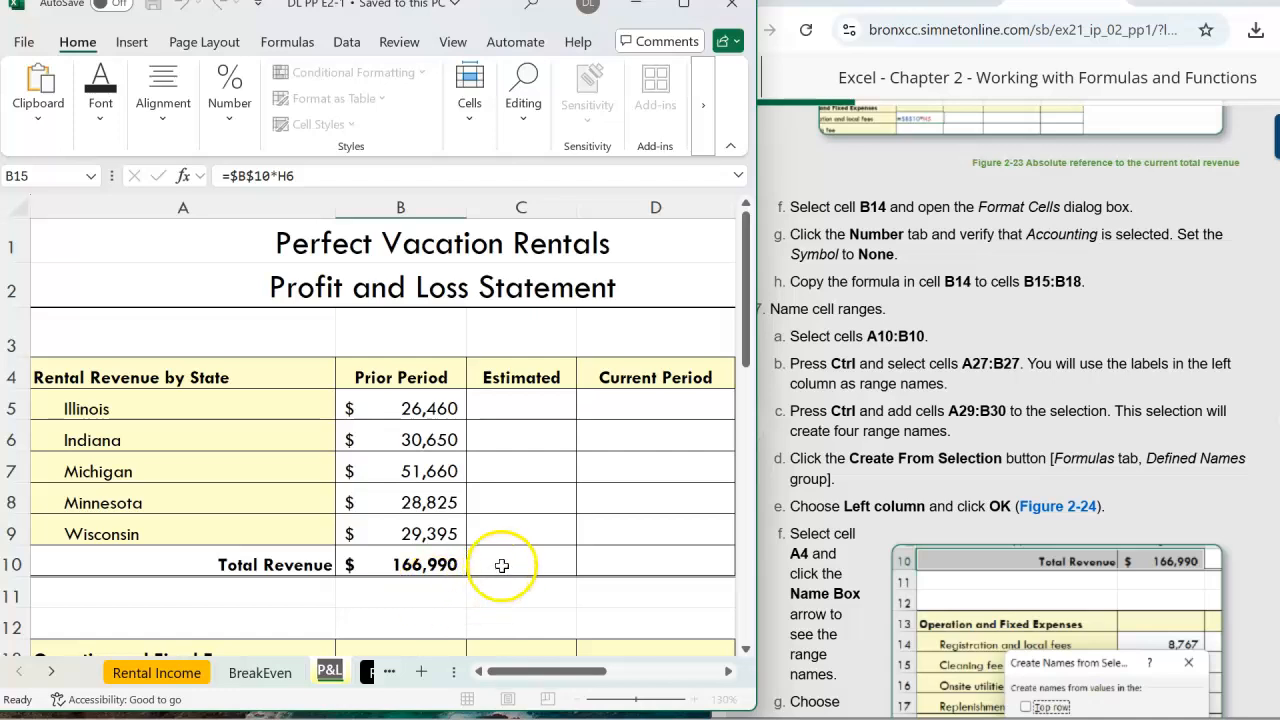
pyautogui.moveTo(502, 566); pyautogui.dragTo(622, 568)
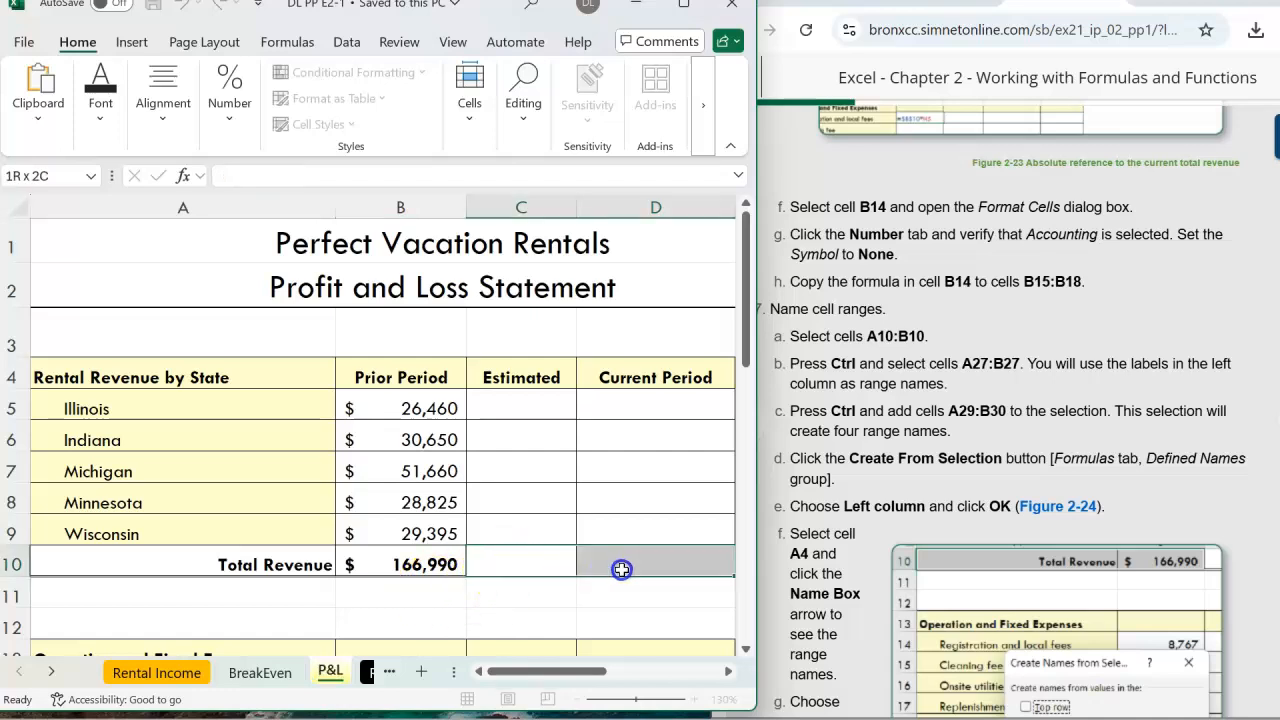
pyautogui.moveTo(622, 569); pyautogui.dragTo(622, 569)
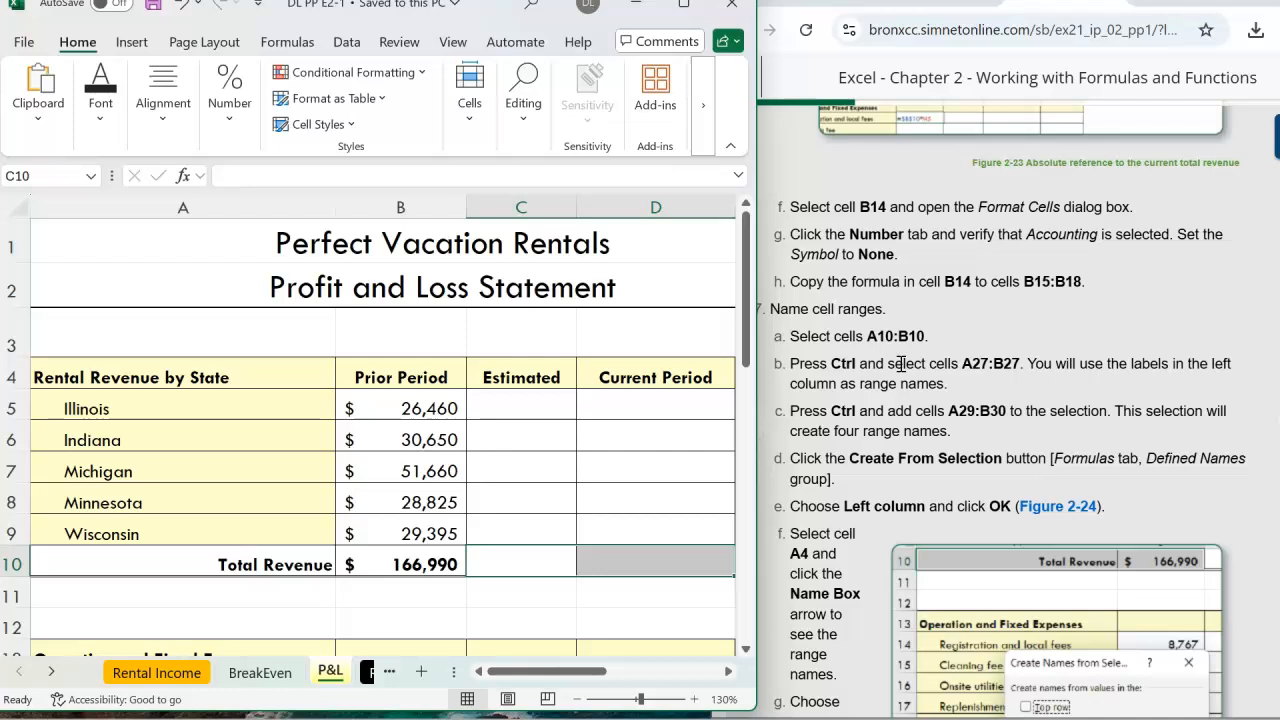
pyautogui.moveTo(745, 268); pyautogui.dragTo(746, 555)
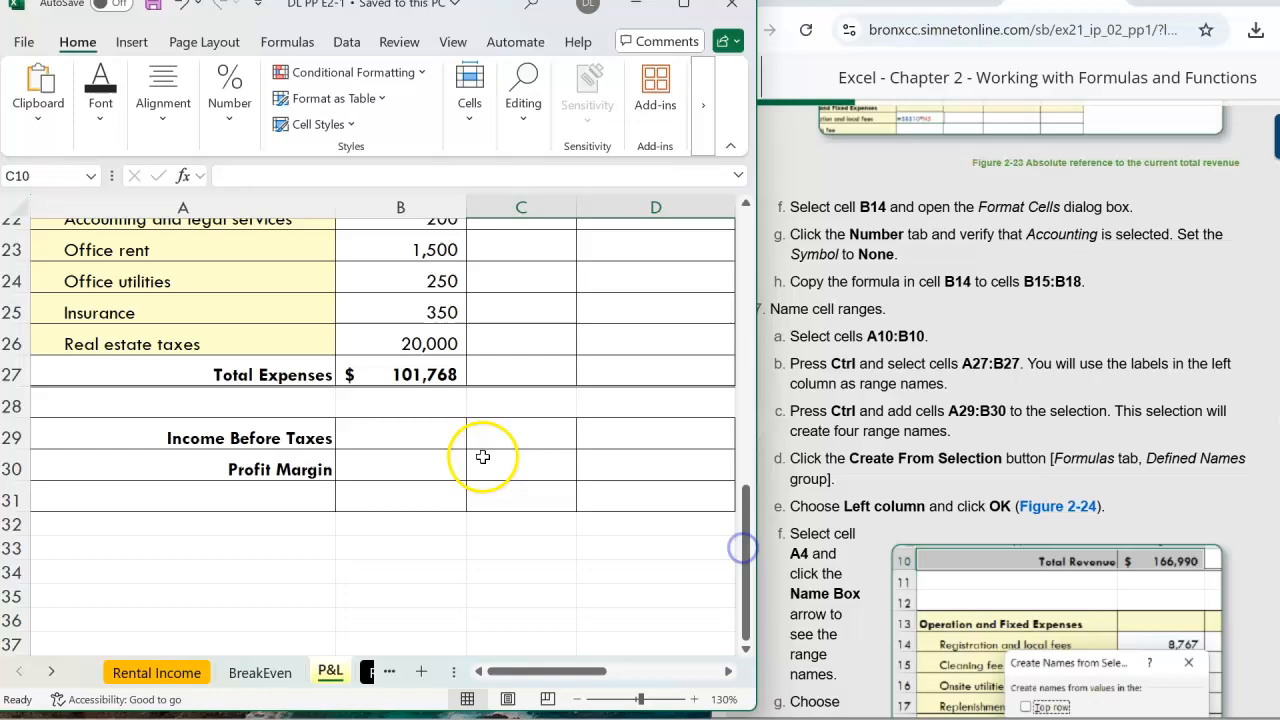
# Select A27:B27 (Total Expenses), then add A29:B30 (Income Before Taxes, Profit Margin) to the selection
pyautogui.click(193, 374)
pyautogui.moveTo(193, 374); pyautogui.dragTo(421, 384)
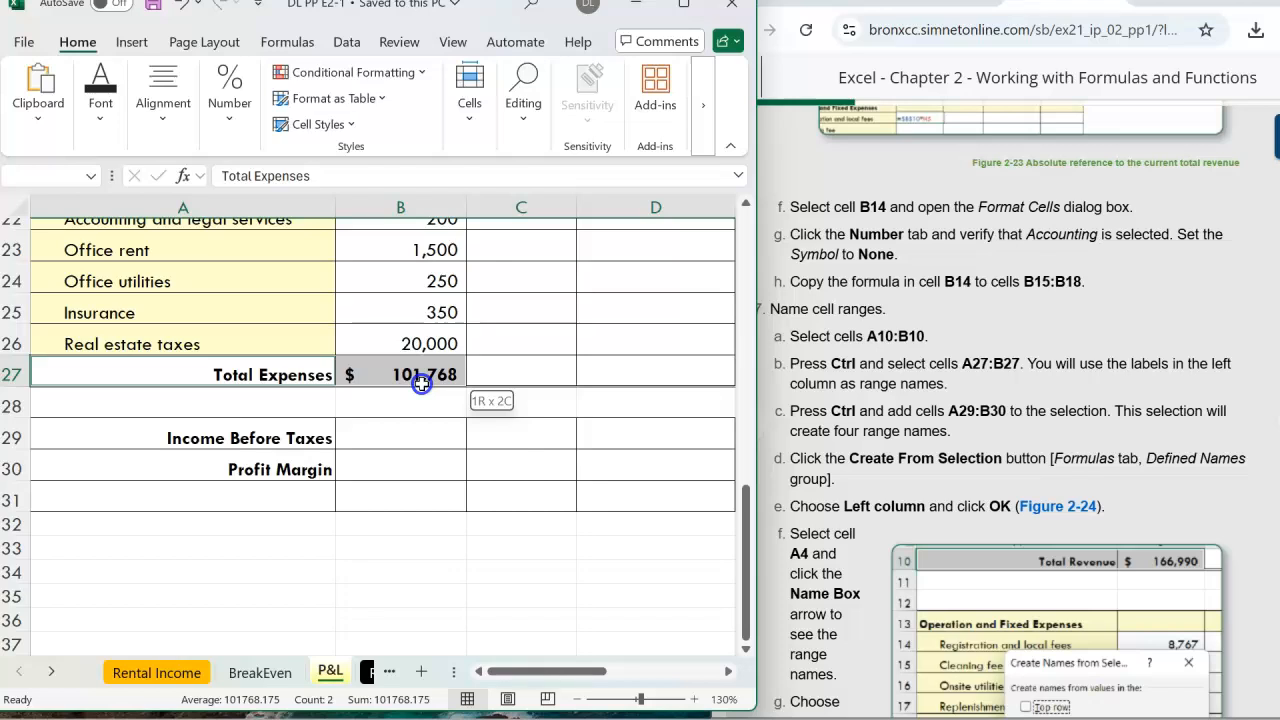
pyautogui.moveTo(421, 384); pyautogui.dragTo(421, 384)
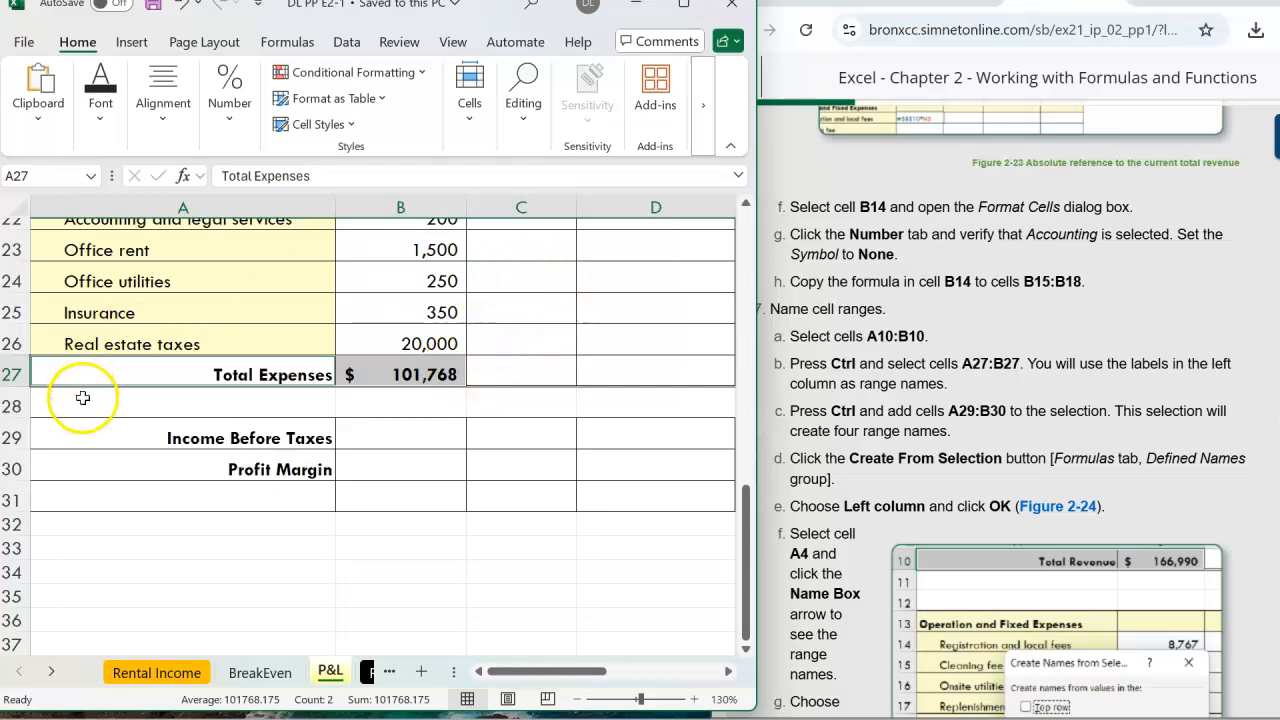
pyautogui.keyDown('ctrl'); pyautogui.click(163, 438); pyautogui.keyUp('ctrl')
pyautogui.moveTo(163, 438); pyautogui.dragTo(411, 440)
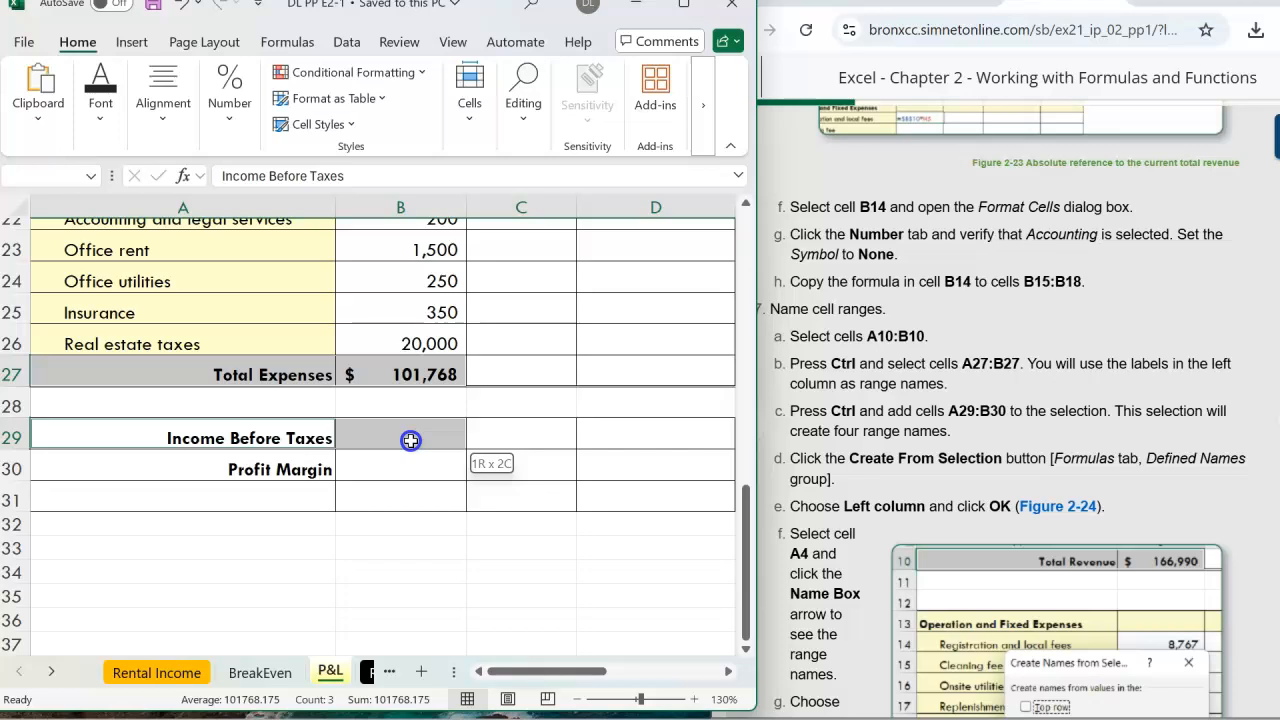
pyautogui.moveTo(411, 440); pyautogui.dragTo(411, 440)
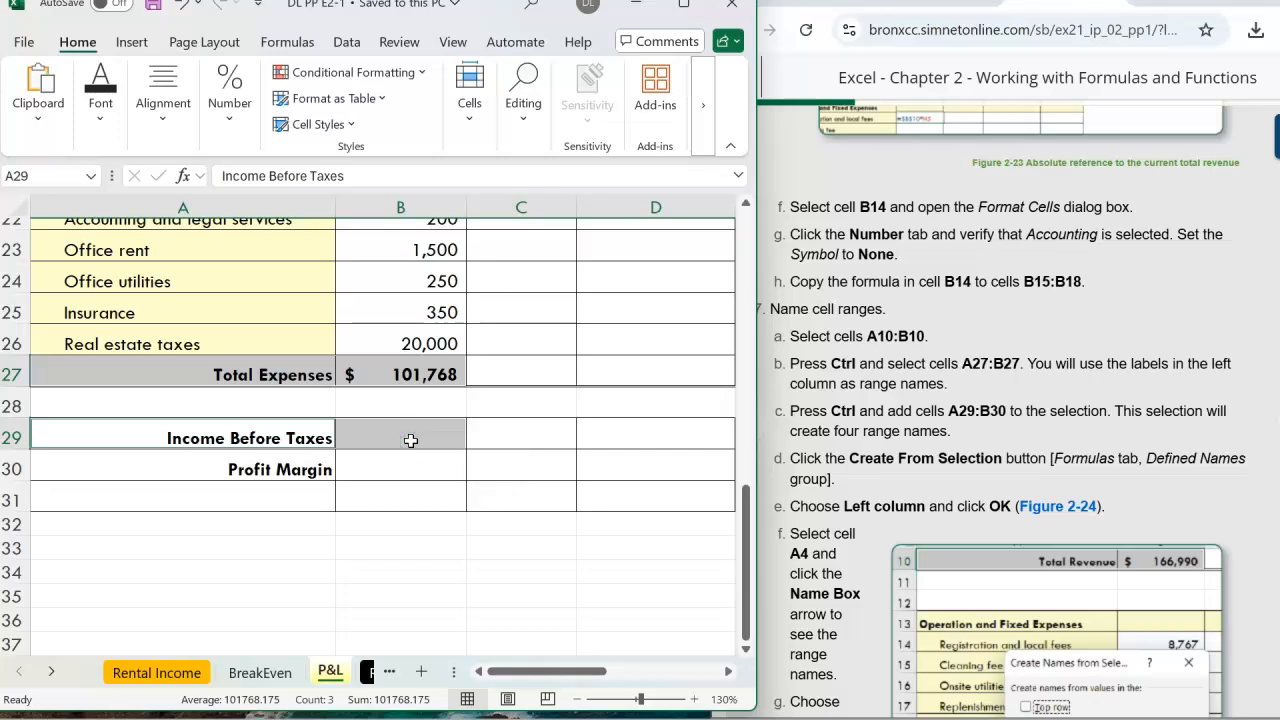
pyautogui.moveTo(411, 440); pyautogui.dragTo(384, 463)
pyautogui.moveTo(269, 428); pyautogui.dragTo(378, 469)
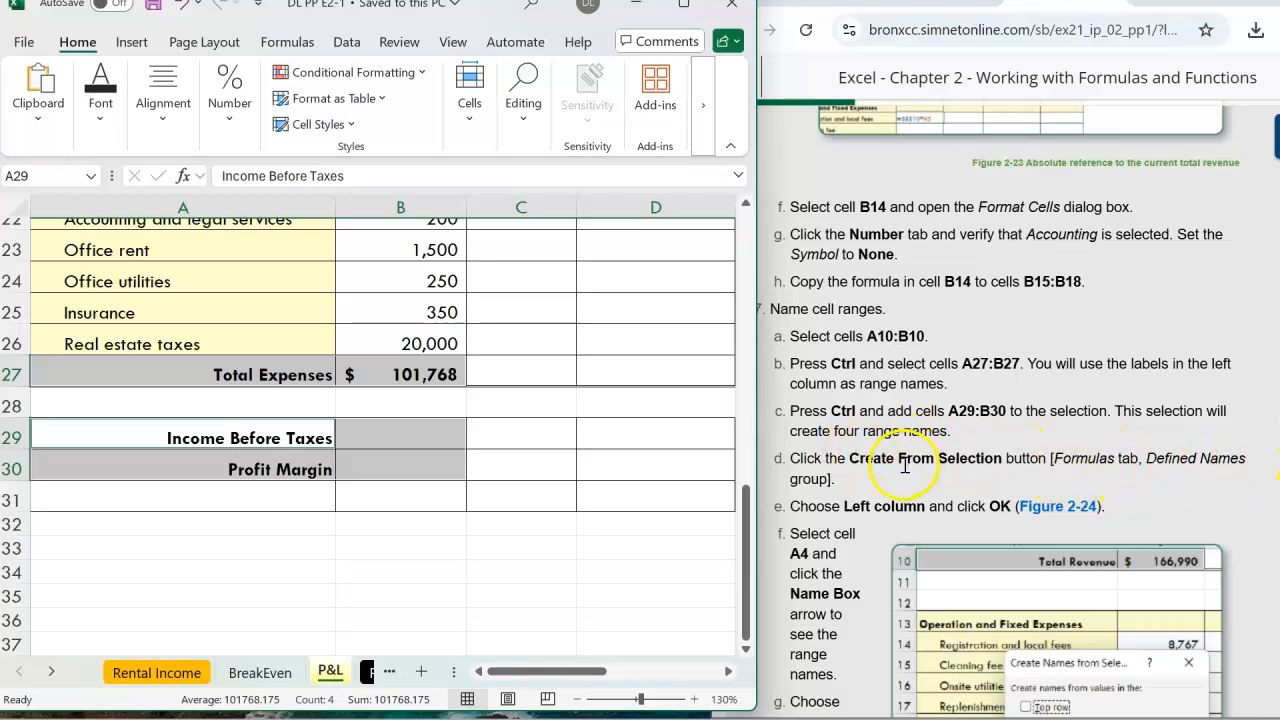
# Run Formulas > Create from Selection with Left column to name the selected values after their labels
pyautogui.click(283, 48)
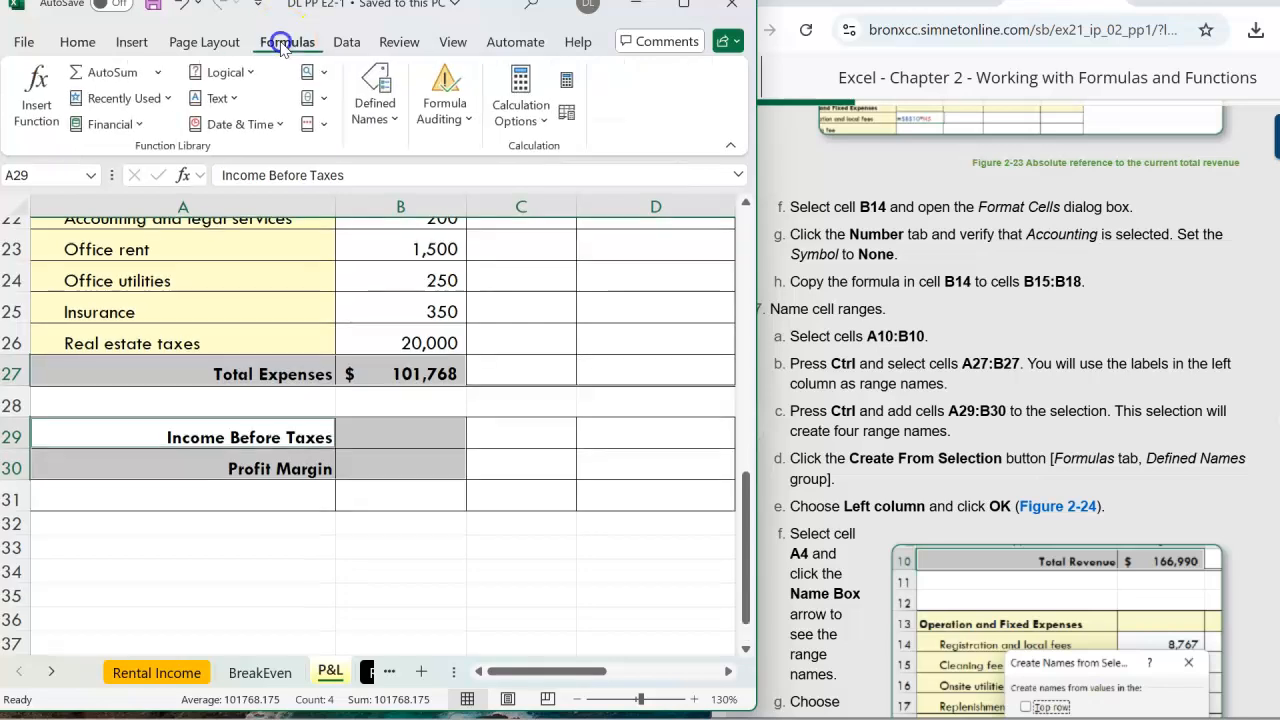
pyautogui.click(394, 118)
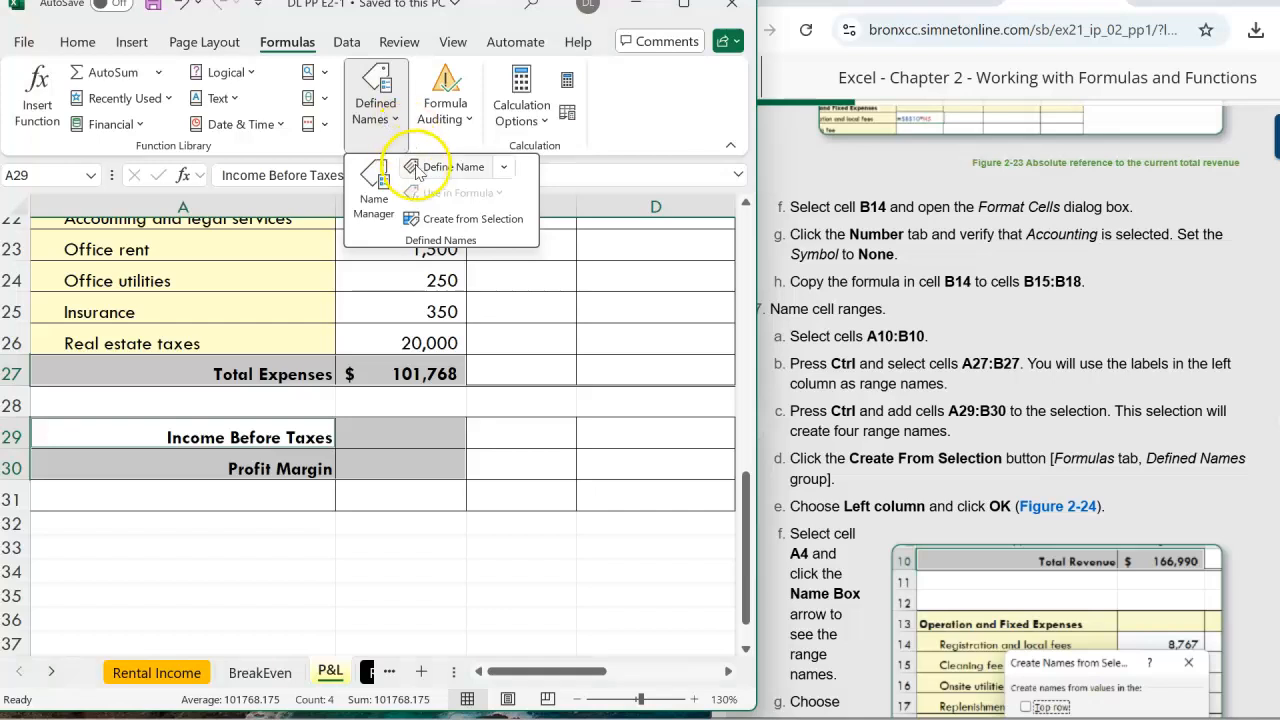
pyautogui.click(445, 219)
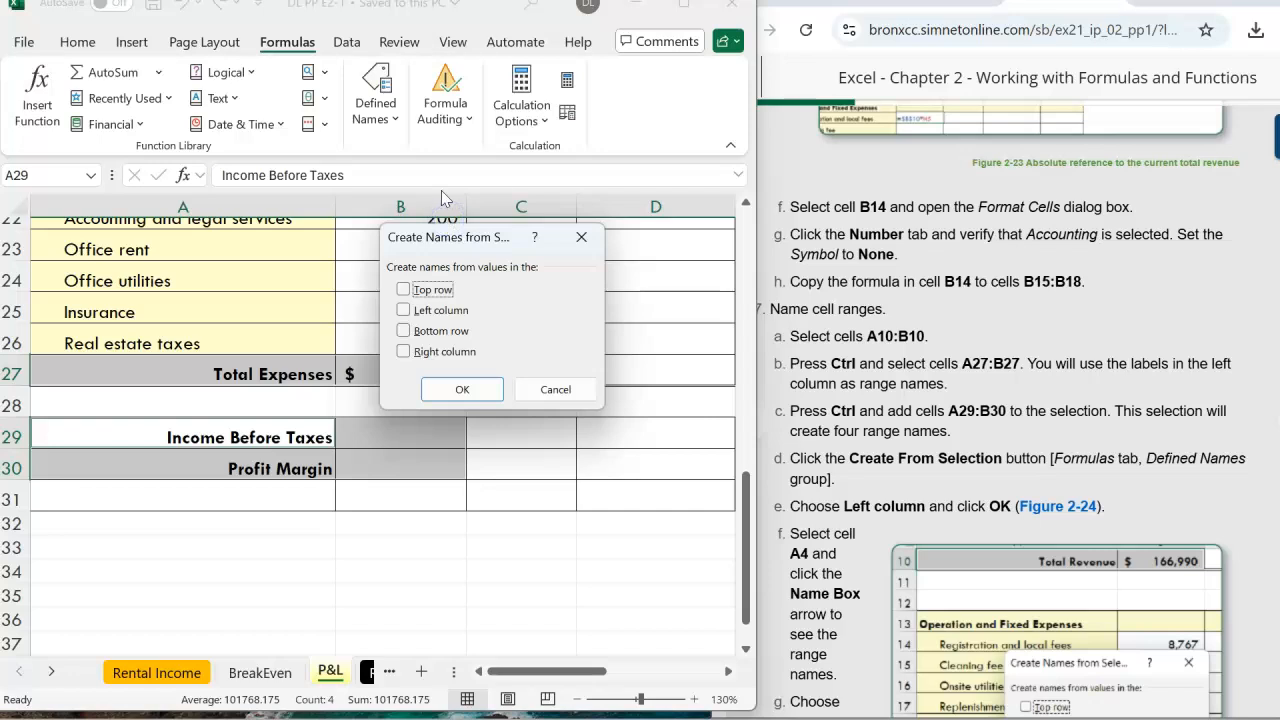
pyautogui.click(404, 312)
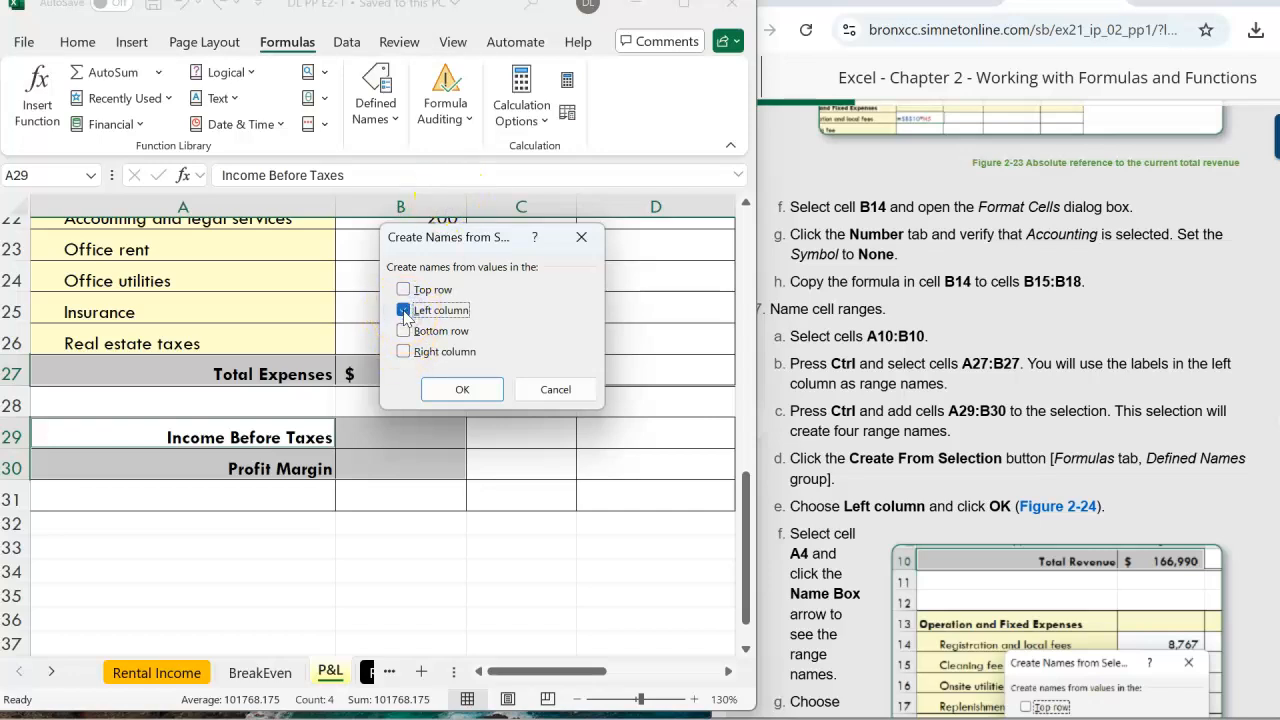
pyautogui.click(463, 391)
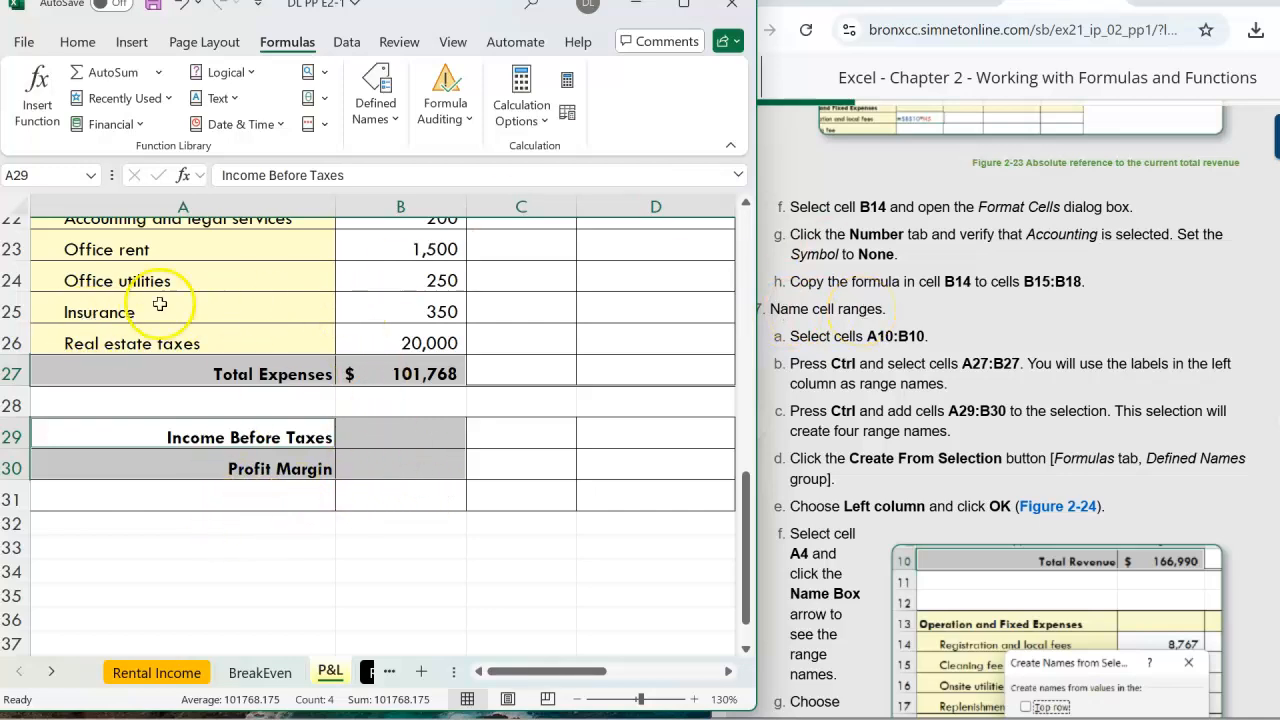
pyautogui.click(90, 178)
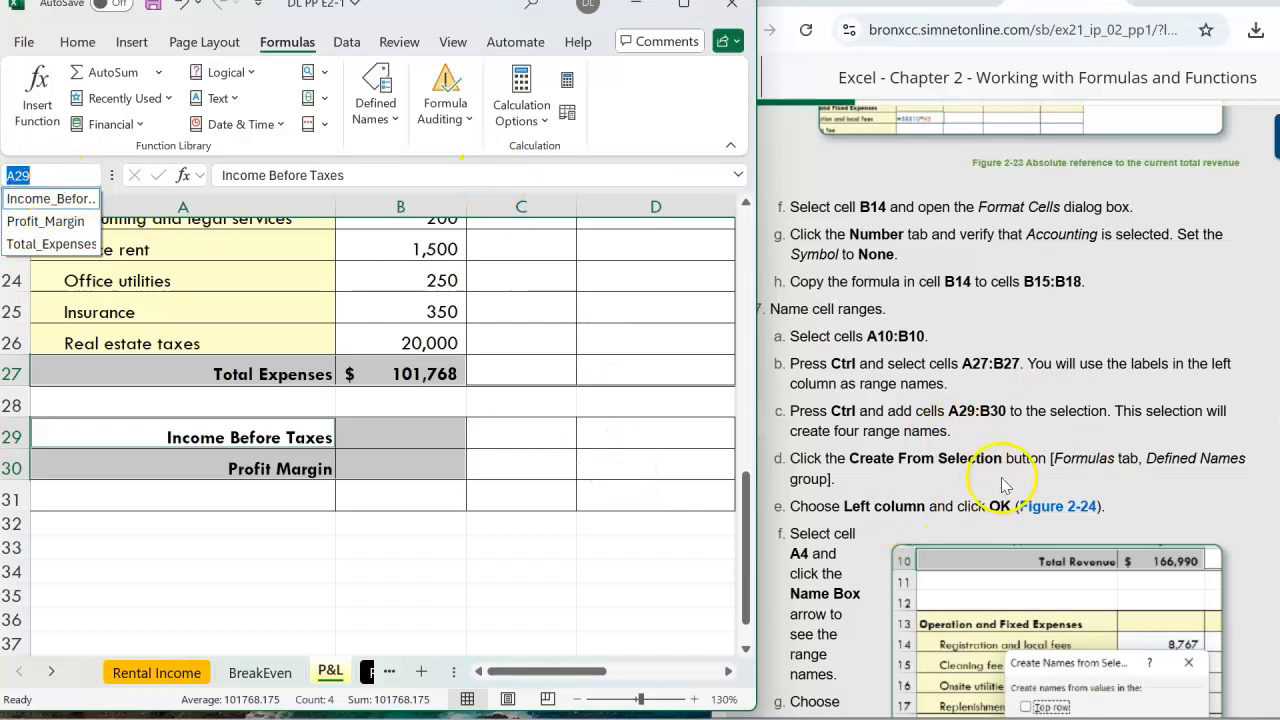
pyautogui.scroll(-1, 948, 497)
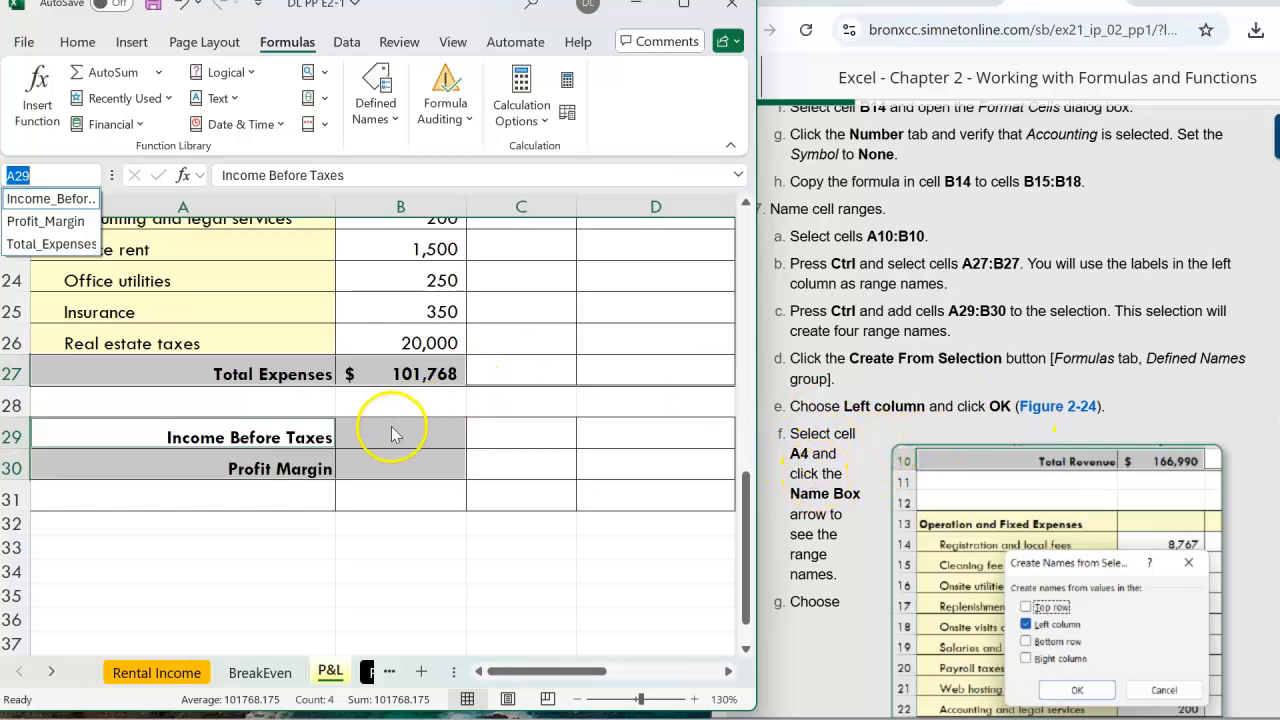
pyautogui.click(382, 399)
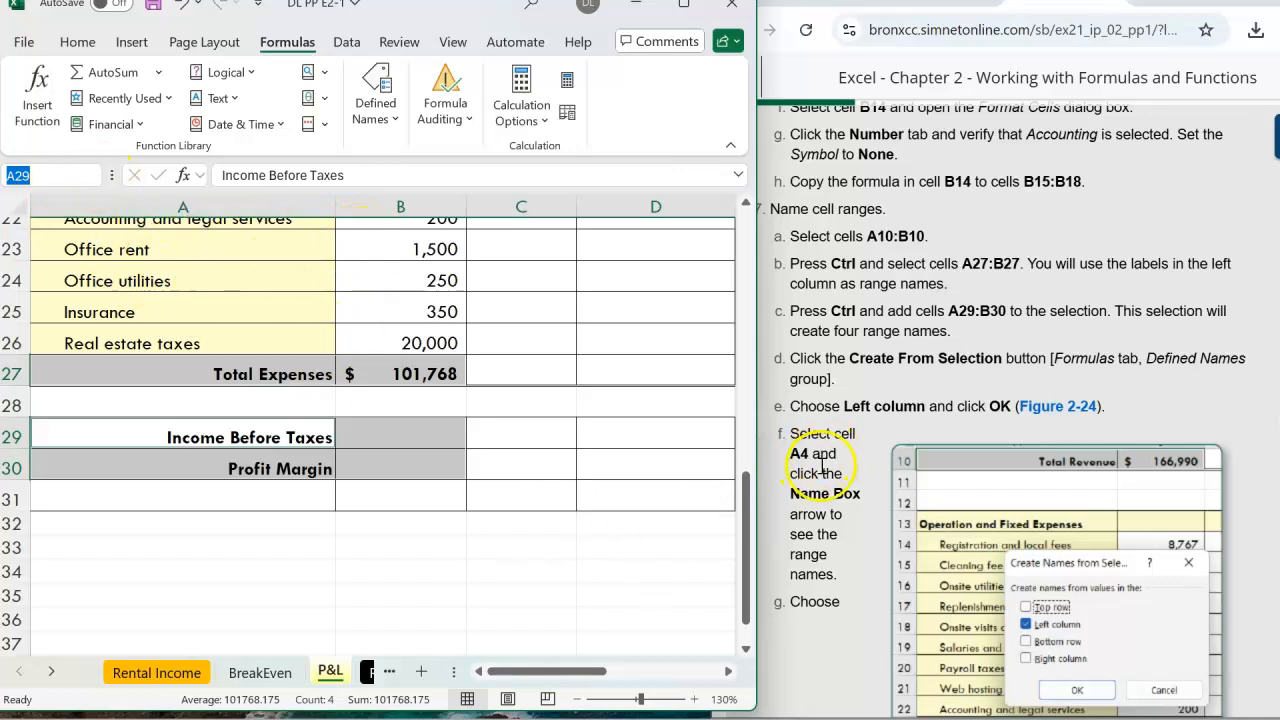
pyautogui.scroll(-2, 838, 460)
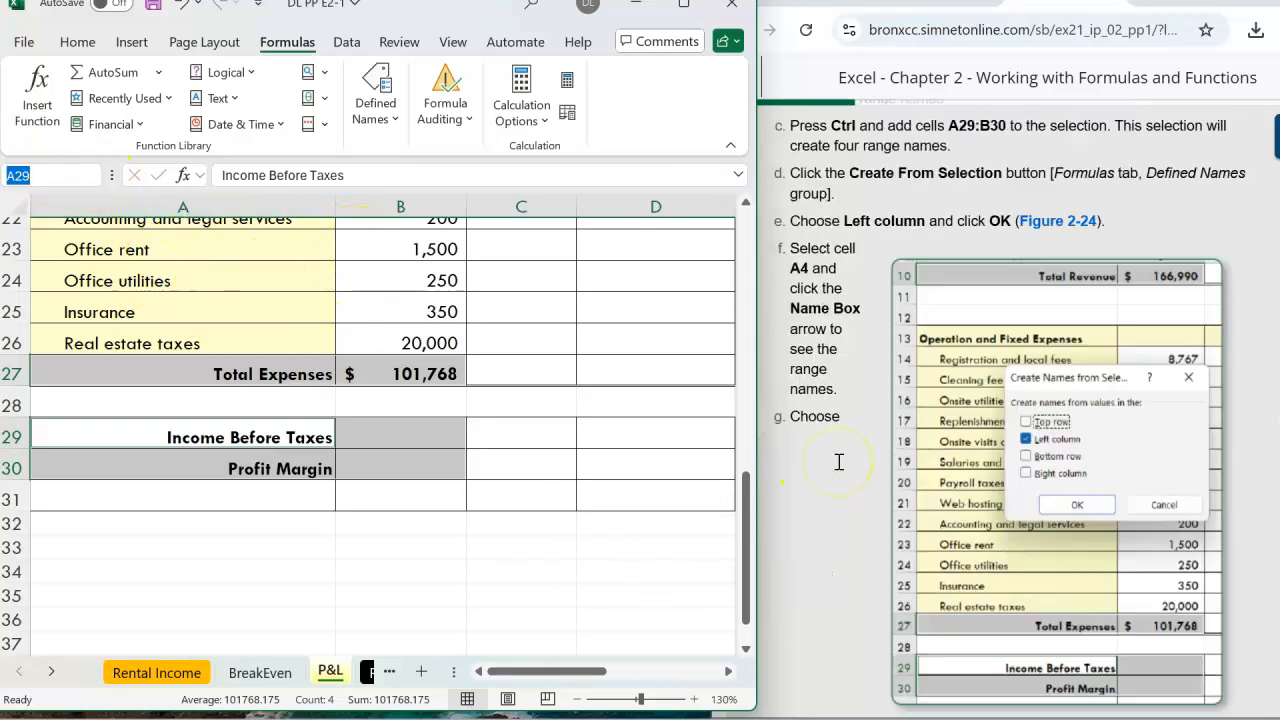
pyautogui.scroll(4, 238, 281)
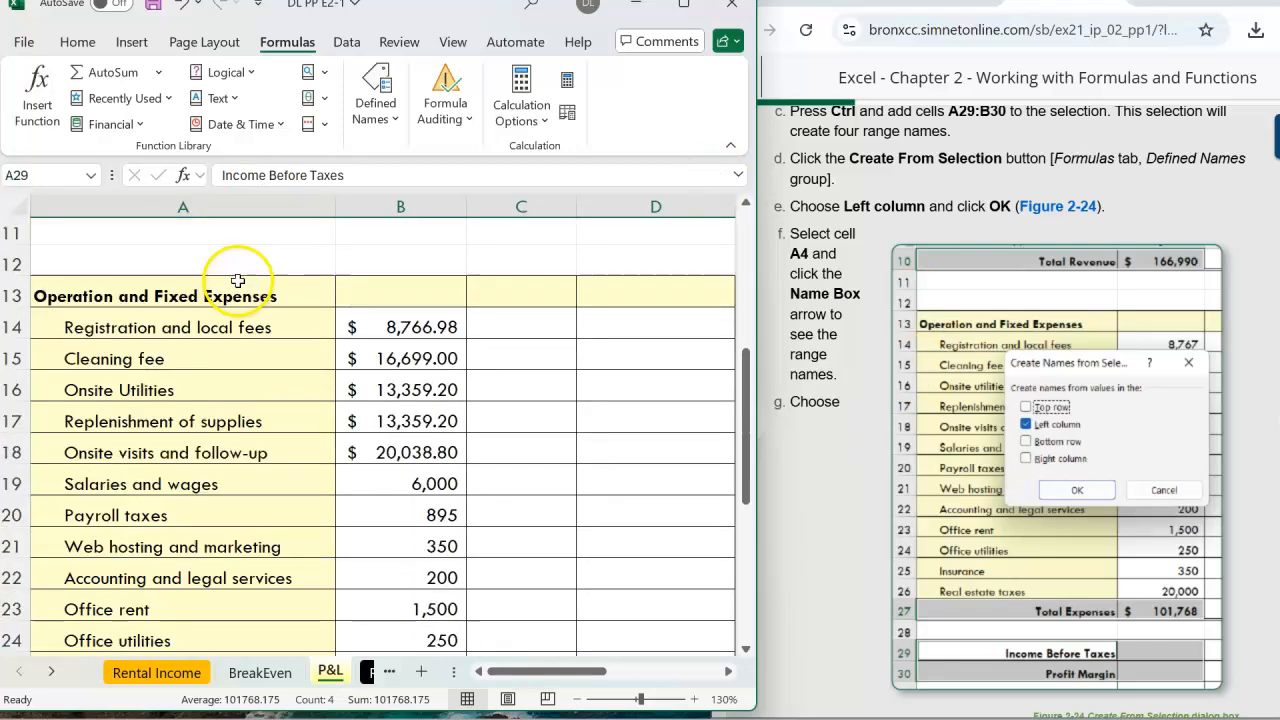
pyautogui.scroll(3, 240, 279)
# Jump to cell A4 using the Name Box
pyautogui.click(43, 176)
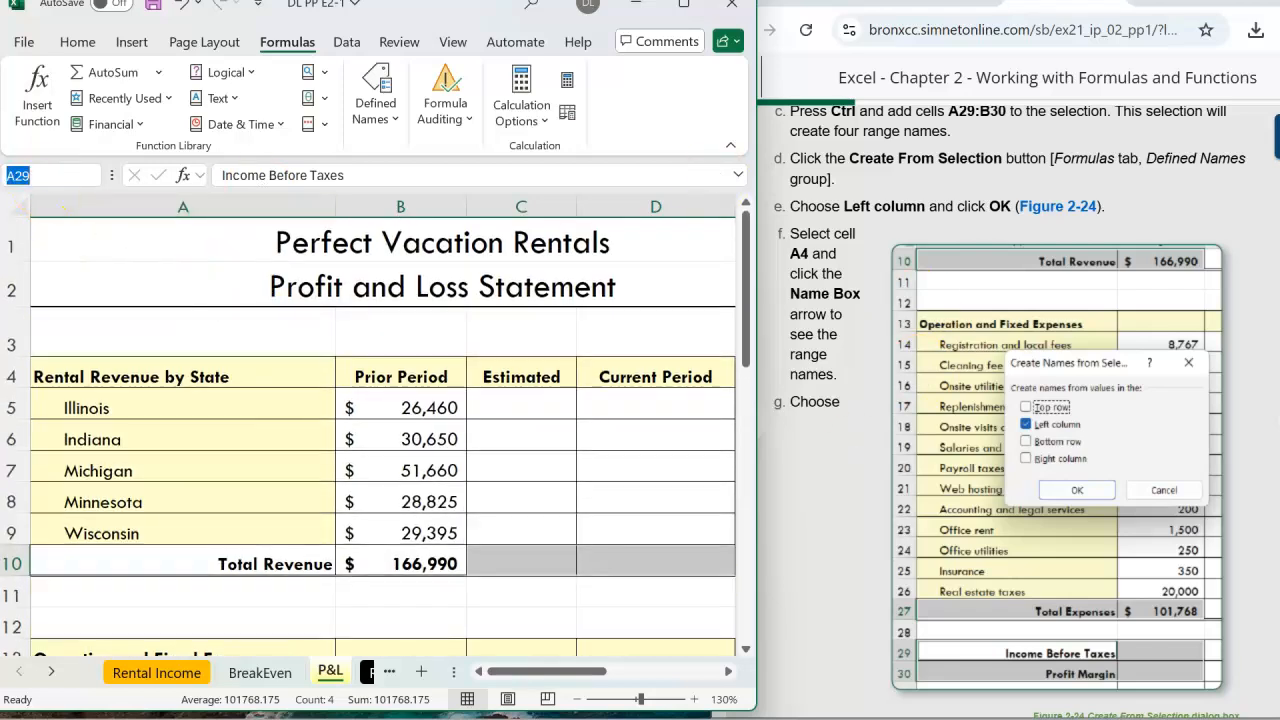
pyautogui.write('a4')
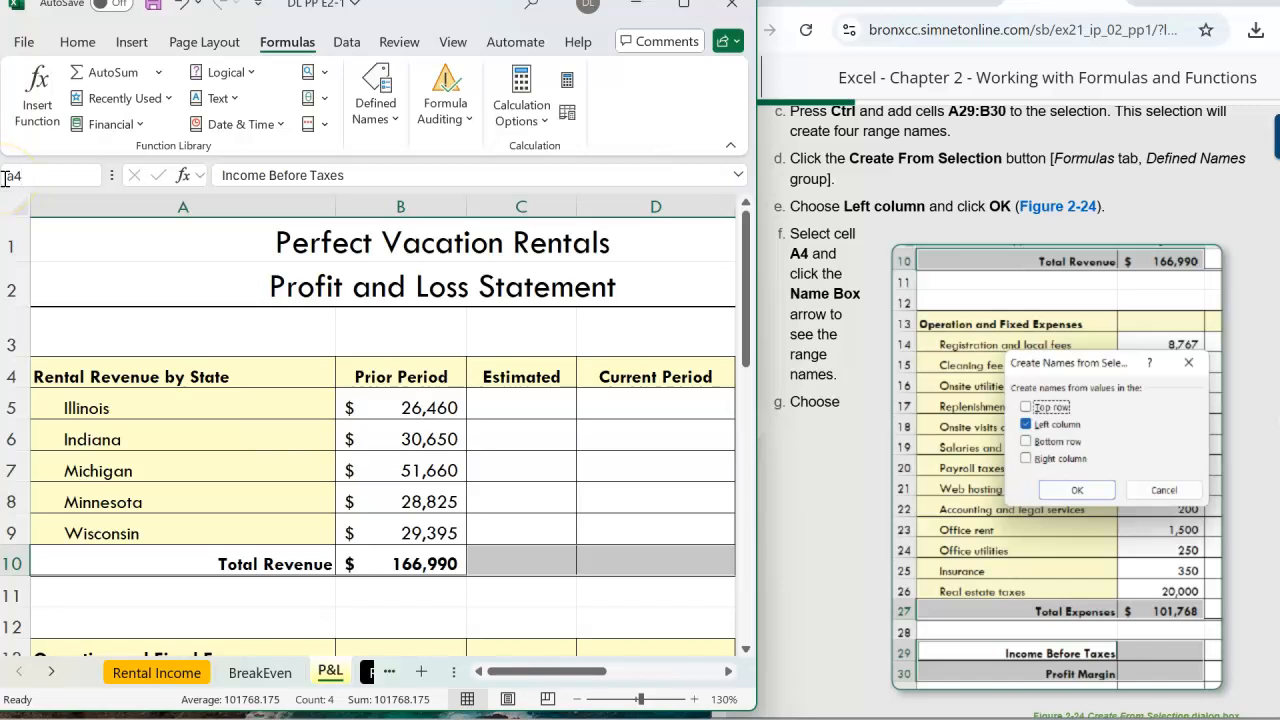
pyautogui.press('Return')
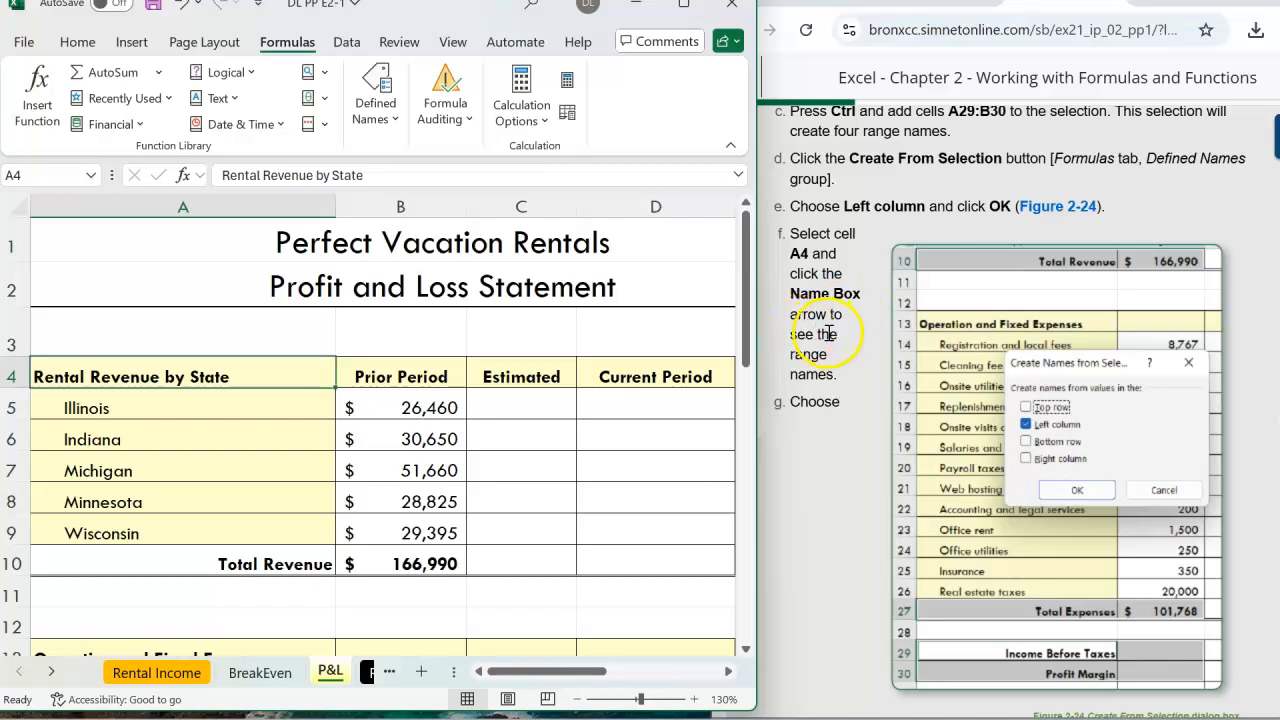
# Use the Name Box list to jump to the Income_Before_Taxes (B29) and Profit_Margin named cells
pyautogui.click(90, 180)
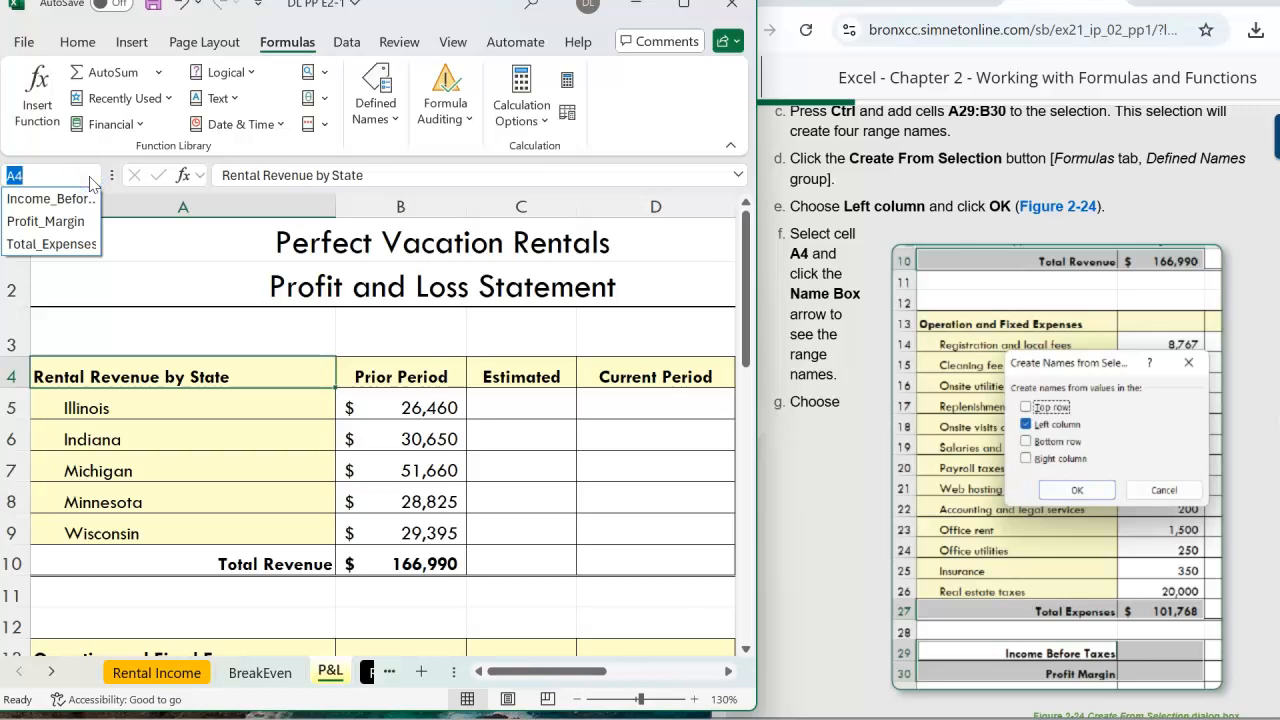
pyautogui.scroll(-2, 905, 445)
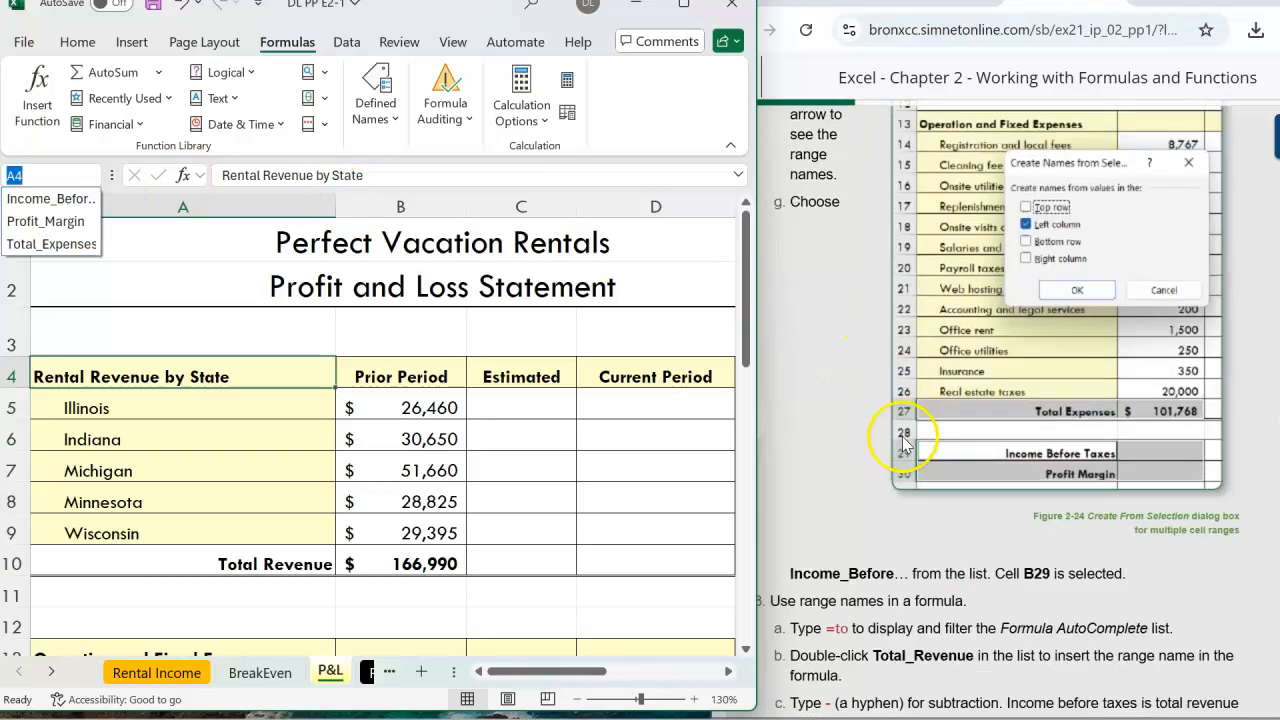
pyautogui.scroll(-1, 880, 460)
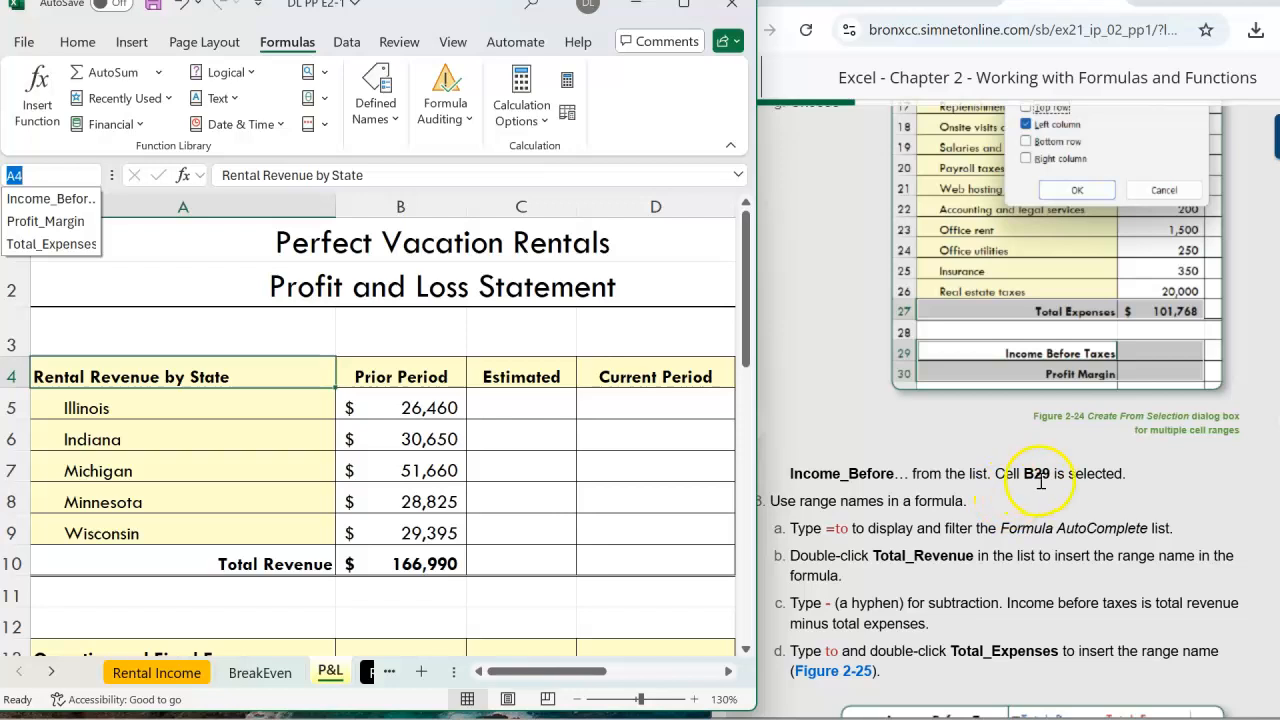
pyautogui.click(62, 203)
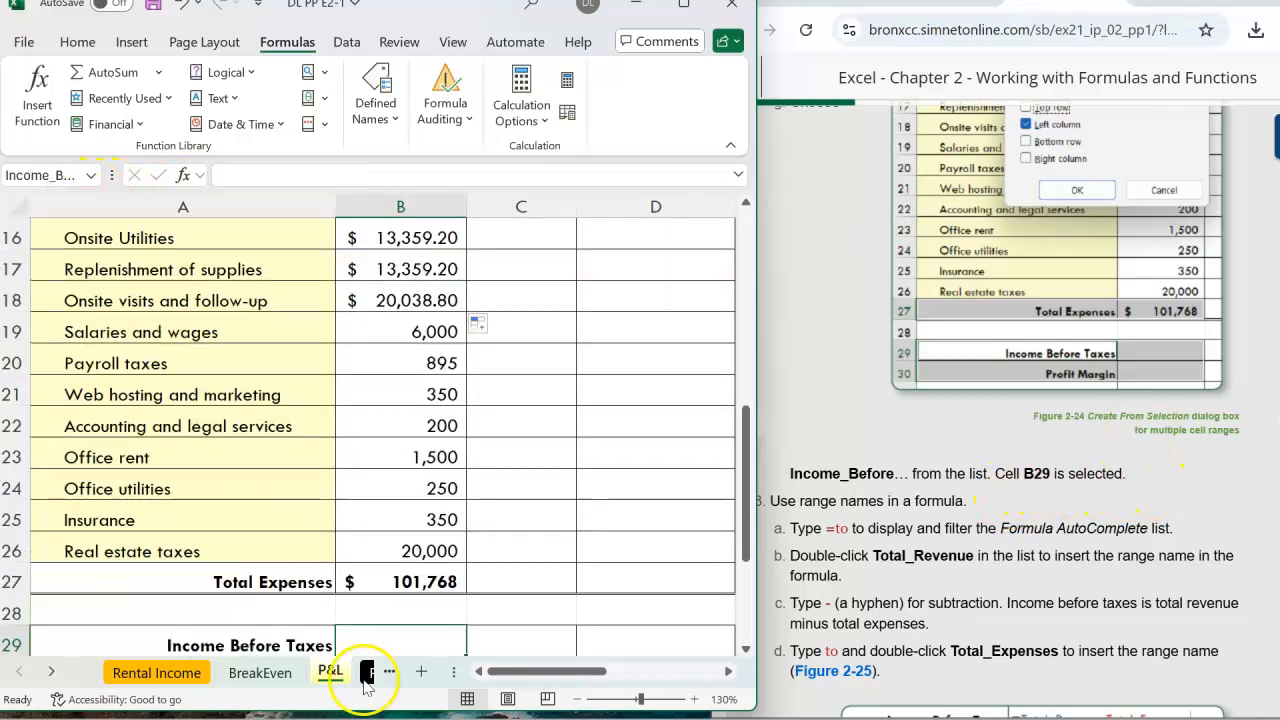
pyautogui.scroll(-1, 538, 493)
pyautogui.scroll(-1, 538, 493)
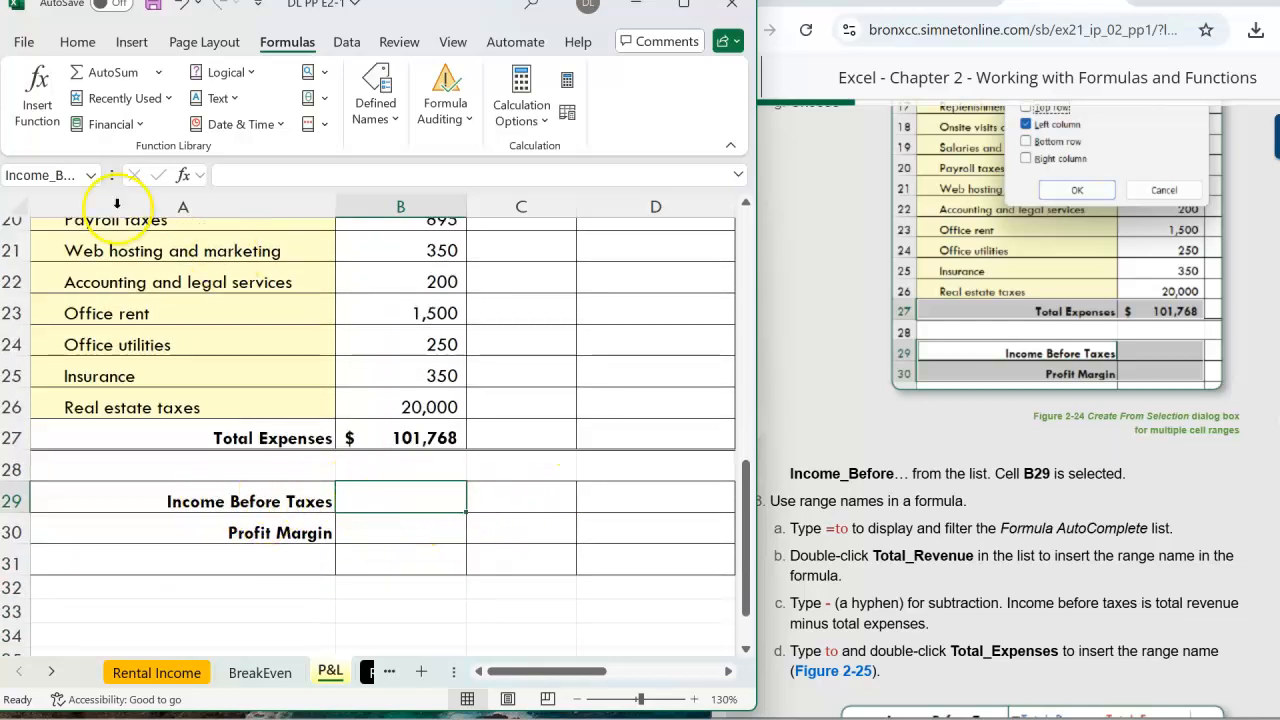
pyautogui.click(92, 178)
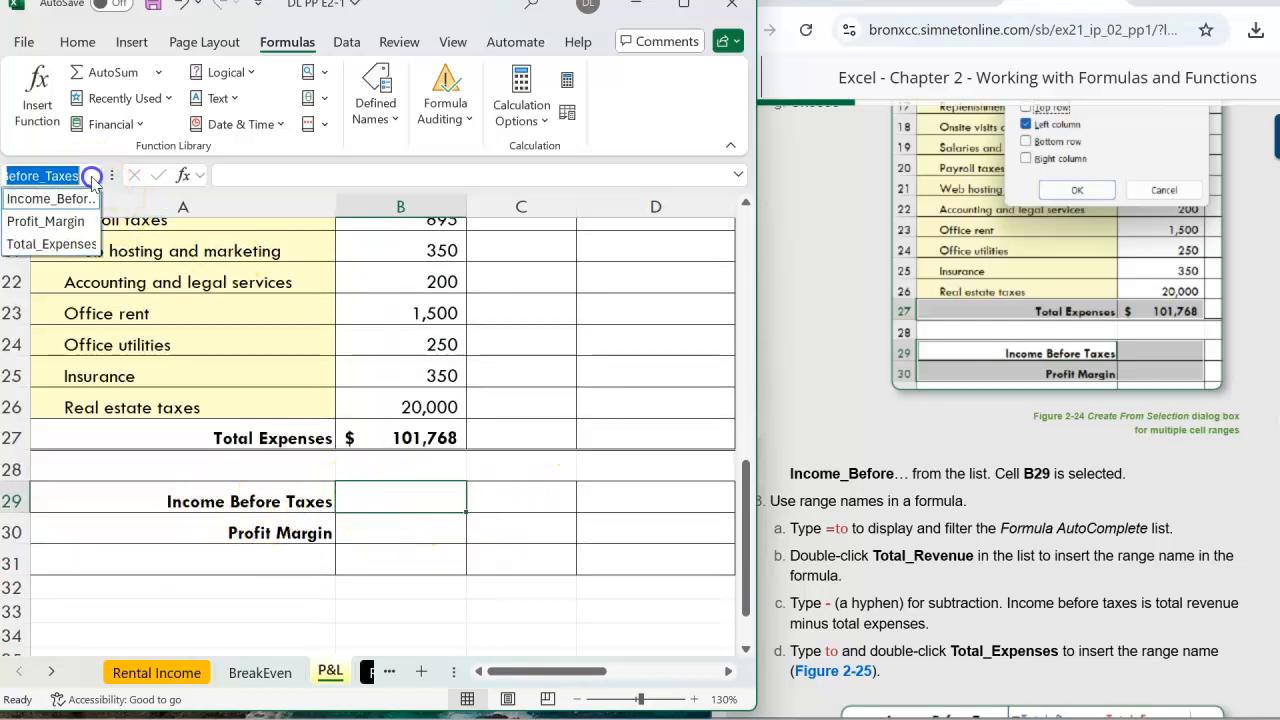
pyautogui.click(44, 222)
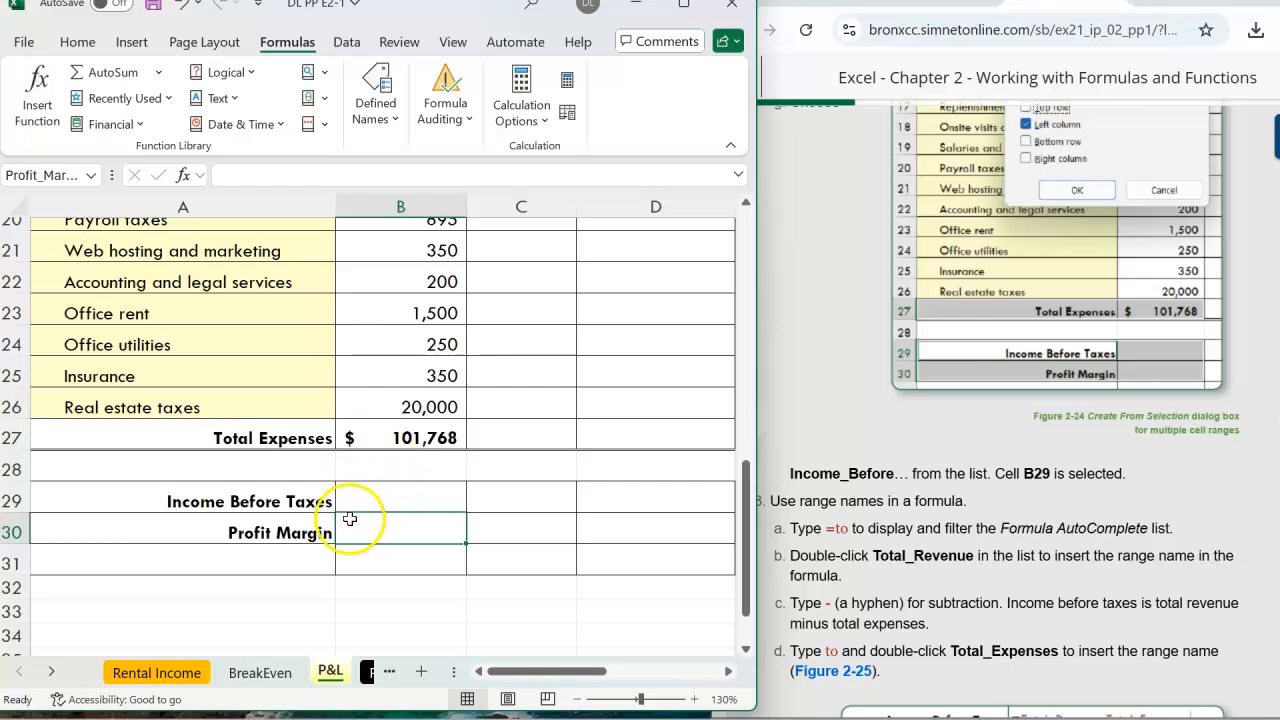
pyautogui.click(403, 501)
pyautogui.click(392, 530)
pyautogui.click(950, 505)
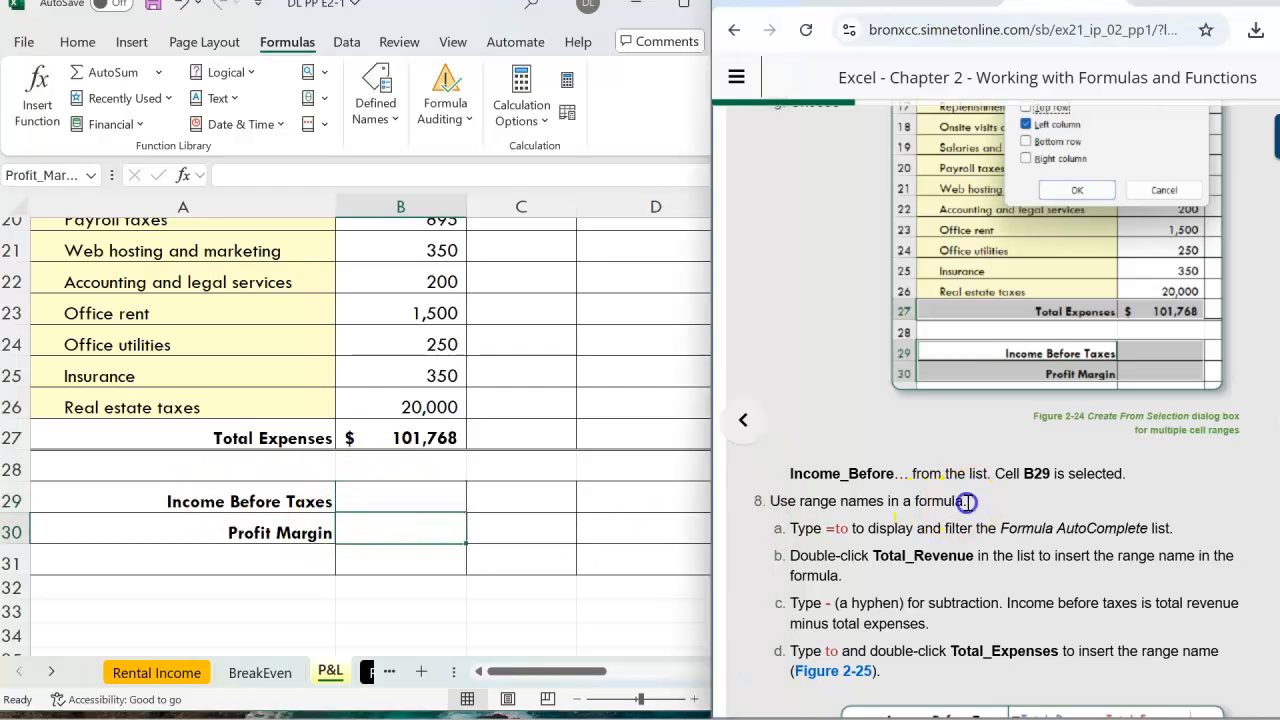
pyautogui.scroll(-1, 986, 522)
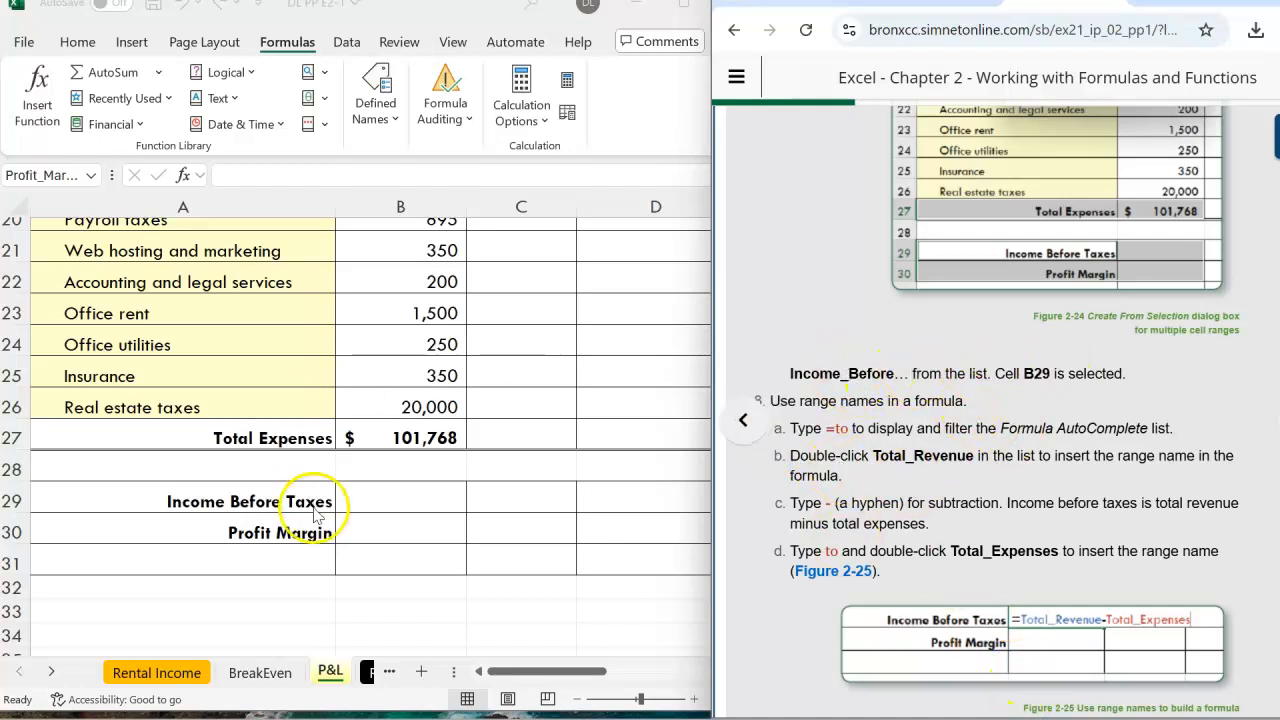
pyautogui.click(425, 500)
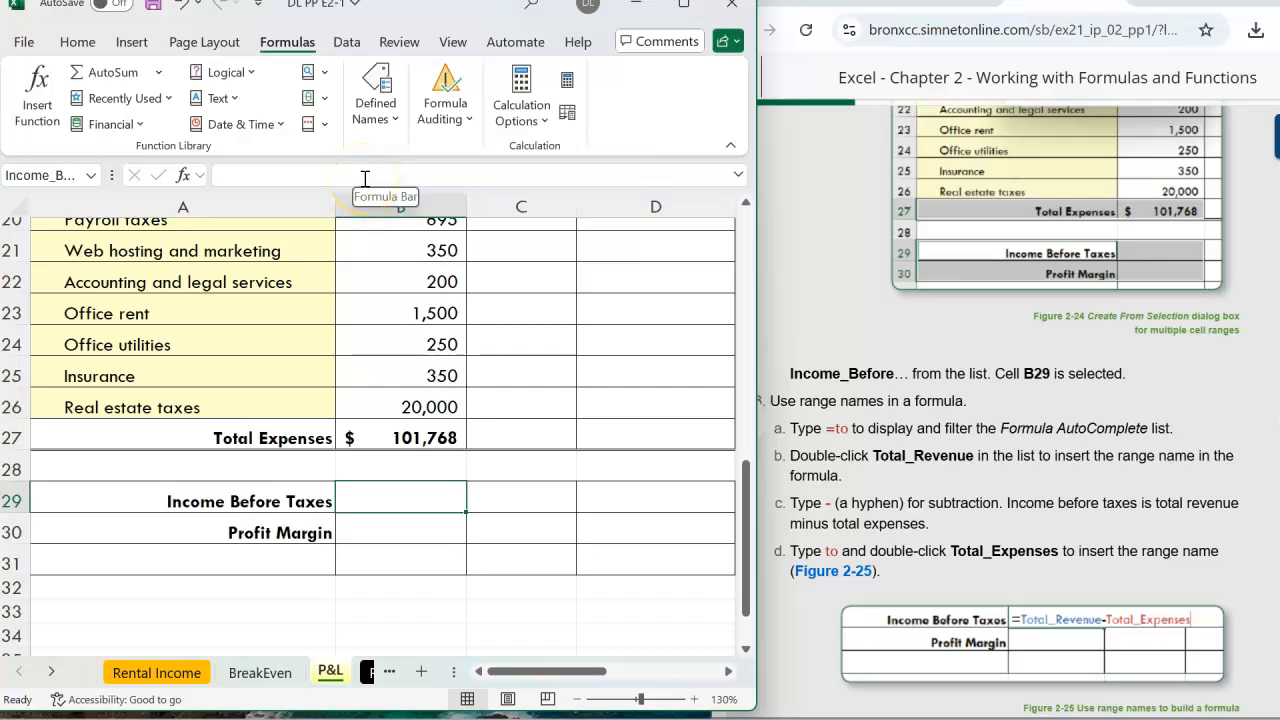
# Start a range-name formula in B29, erase the mistaken entry and retype Total for suggestions
pyautogui.write('=')
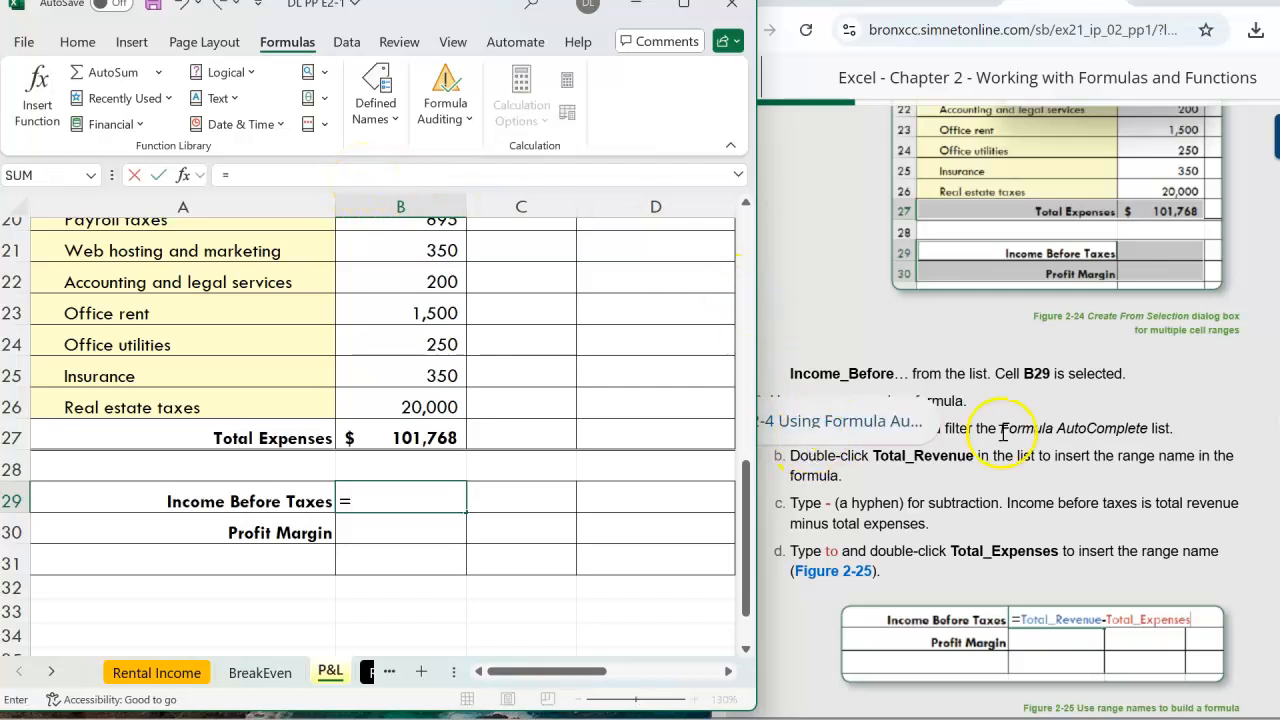
pyautogui.write('t')
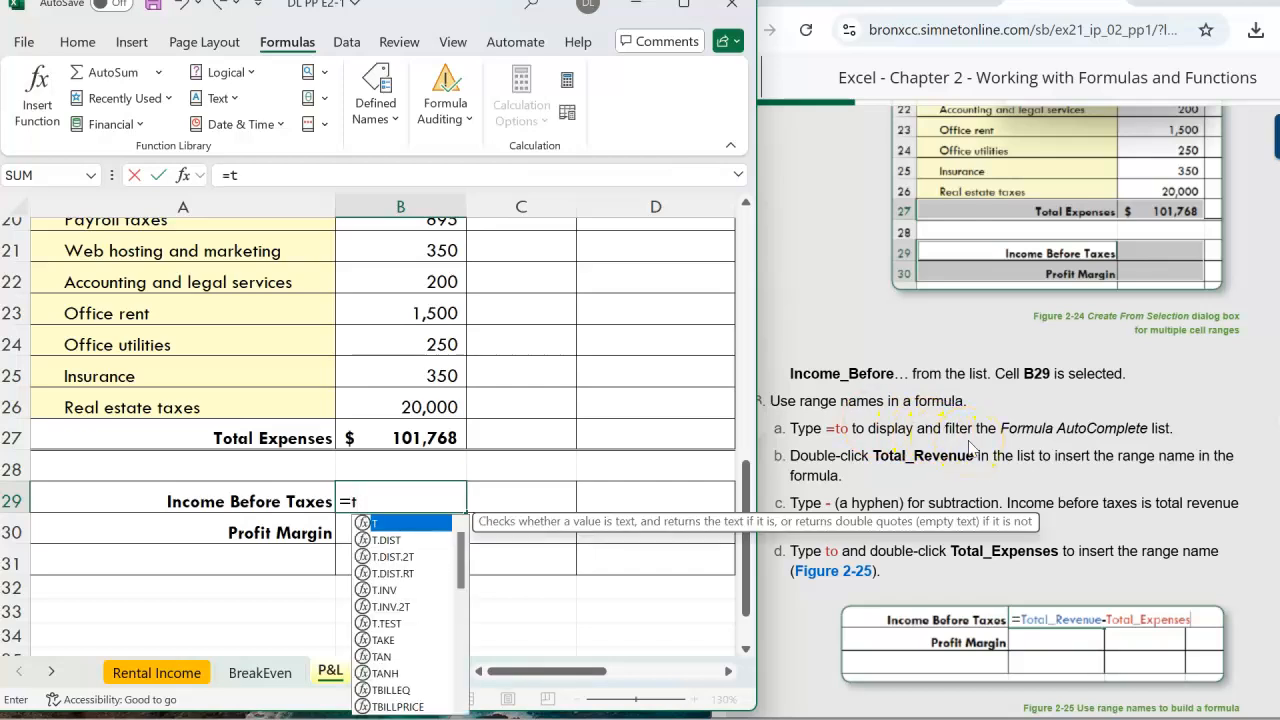
pyautogui.write('o')
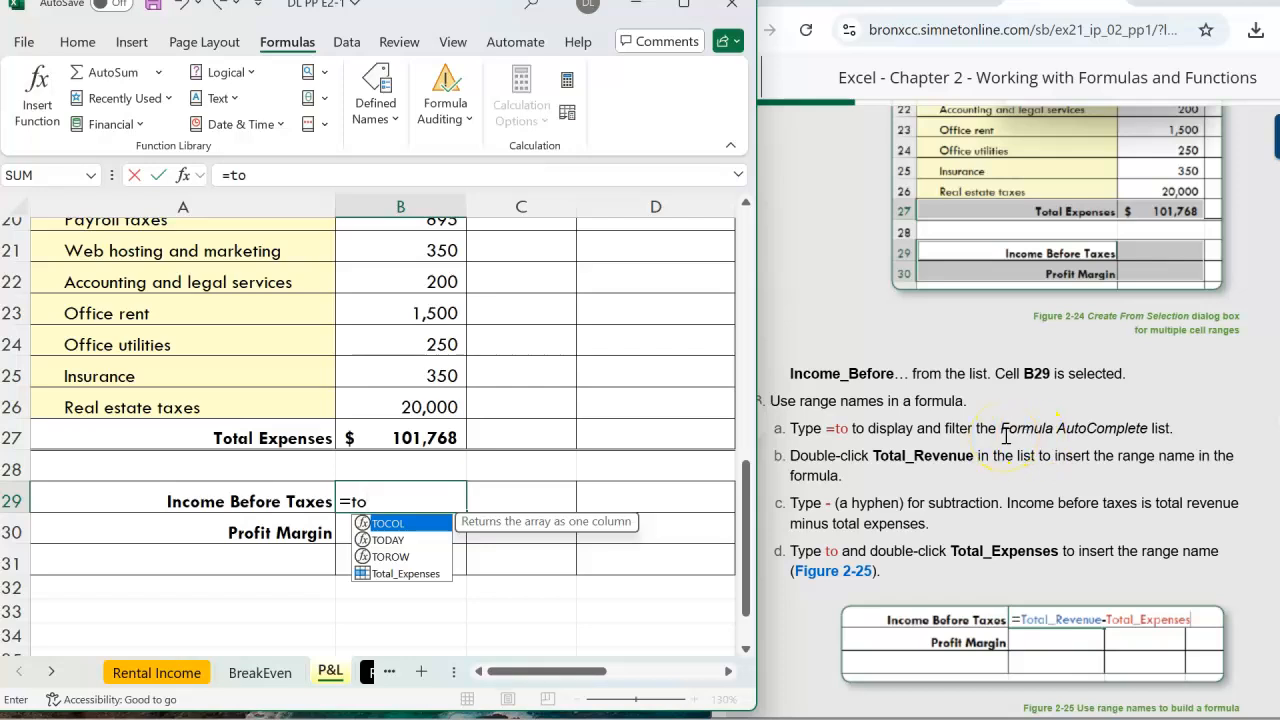
pyautogui.write('-')
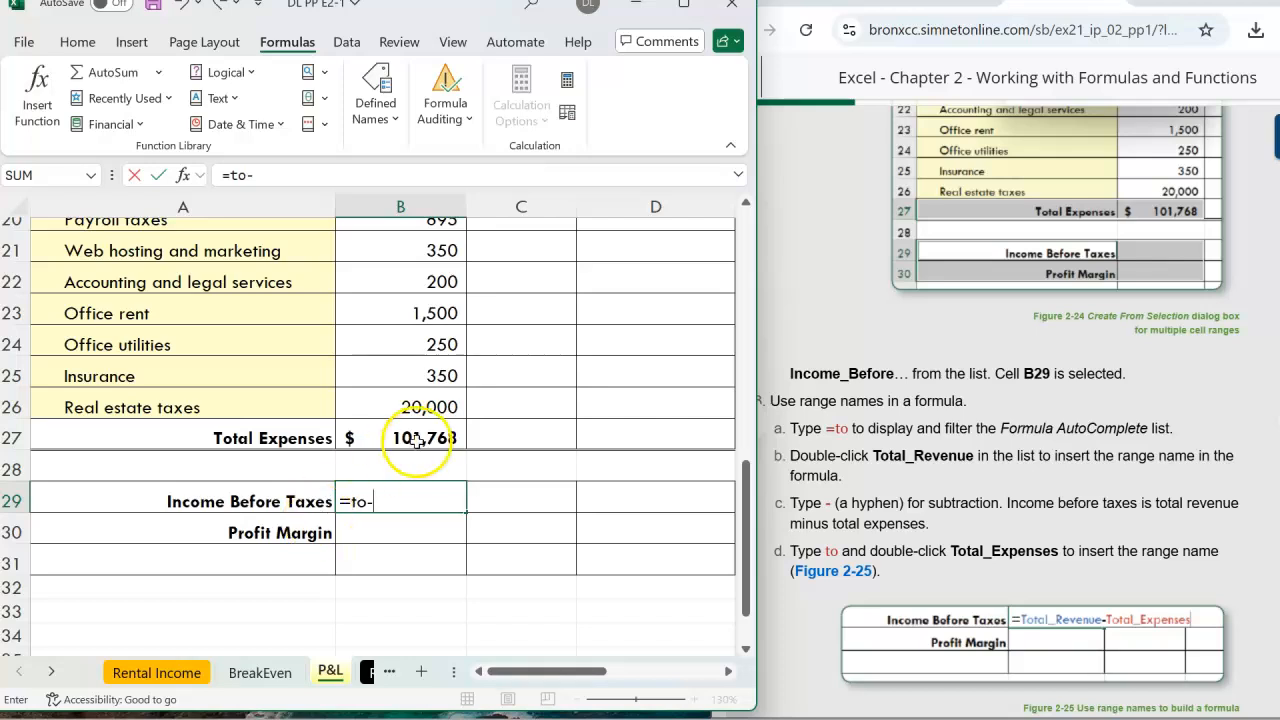
pyautogui.scroll(5, 424, 449)
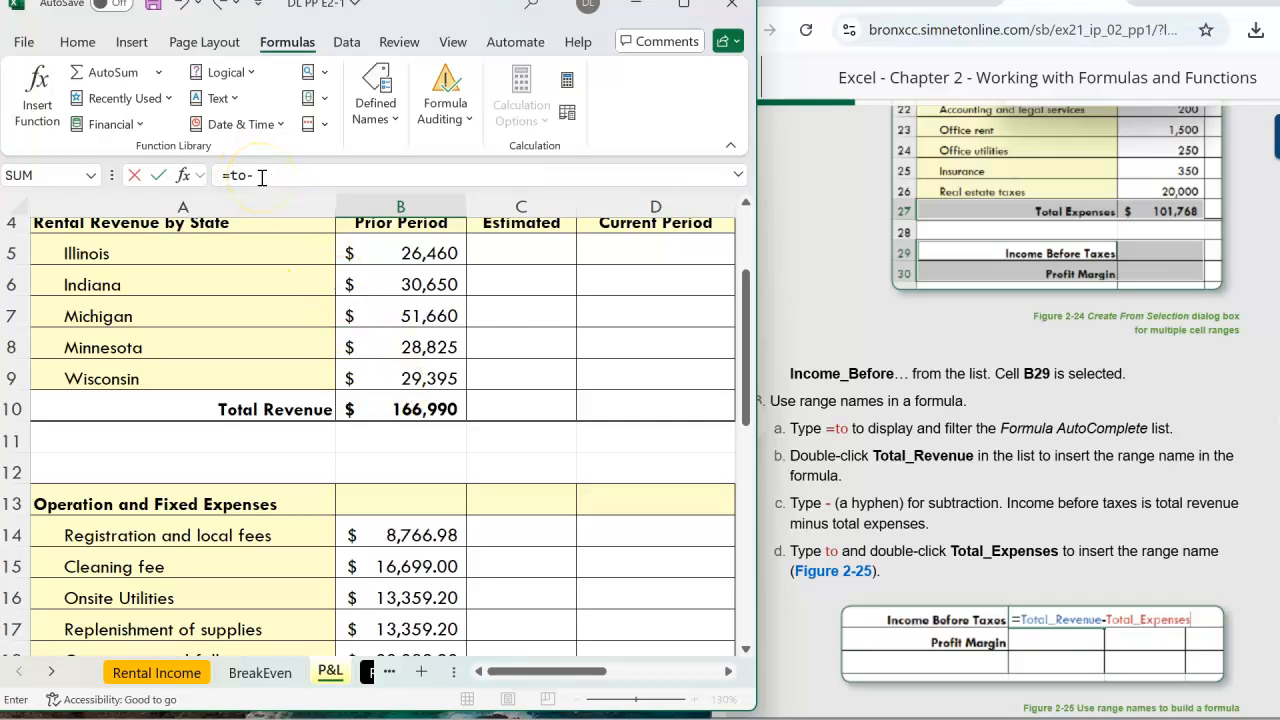
pyautogui.scroll(-5, 510, 444)
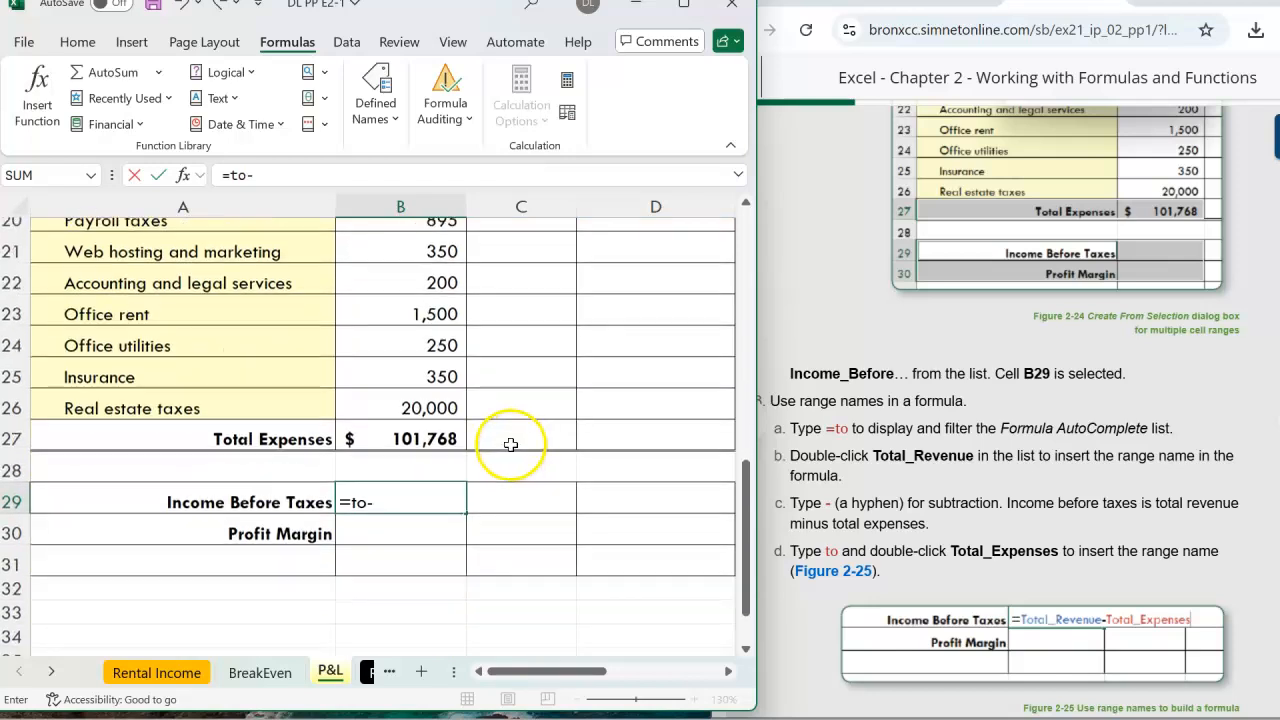
pyautogui.press('BackSpace')
pyautogui.press('BackSpace')
pyautogui.press('BackSpace')
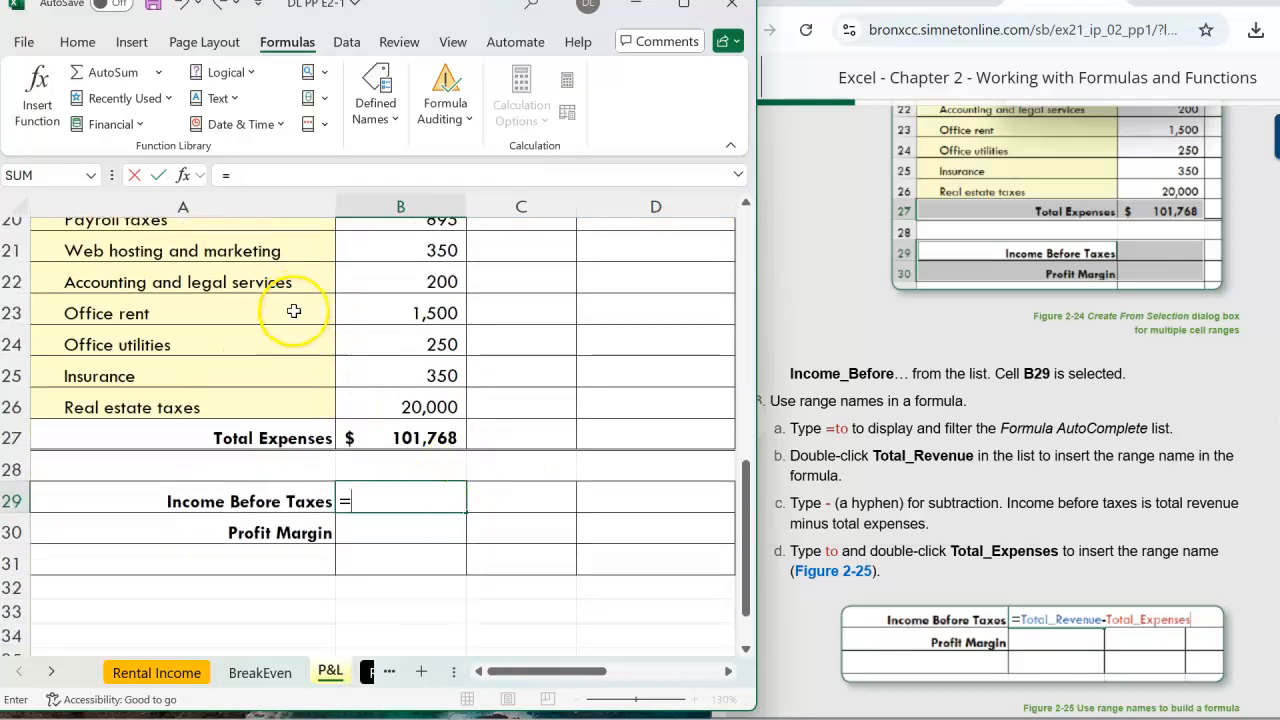
pyautogui.write('T')
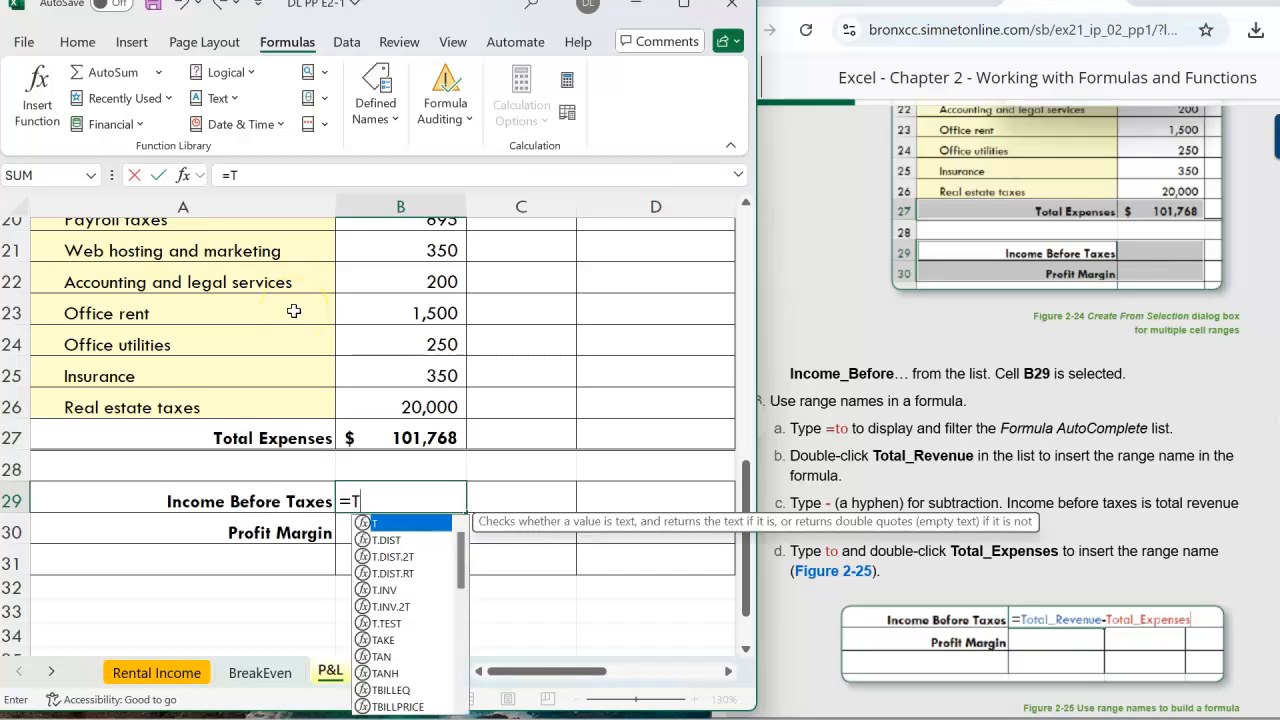
pyautogui.write('ot')
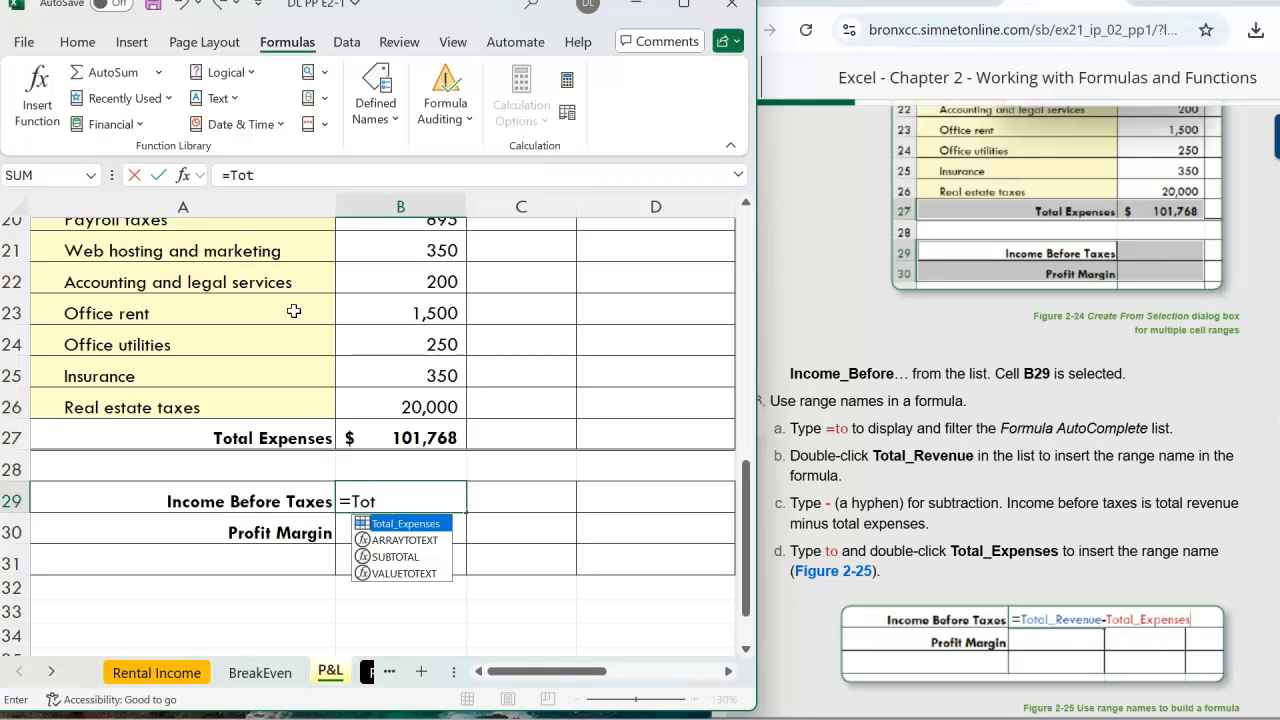
pyautogui.write('al')
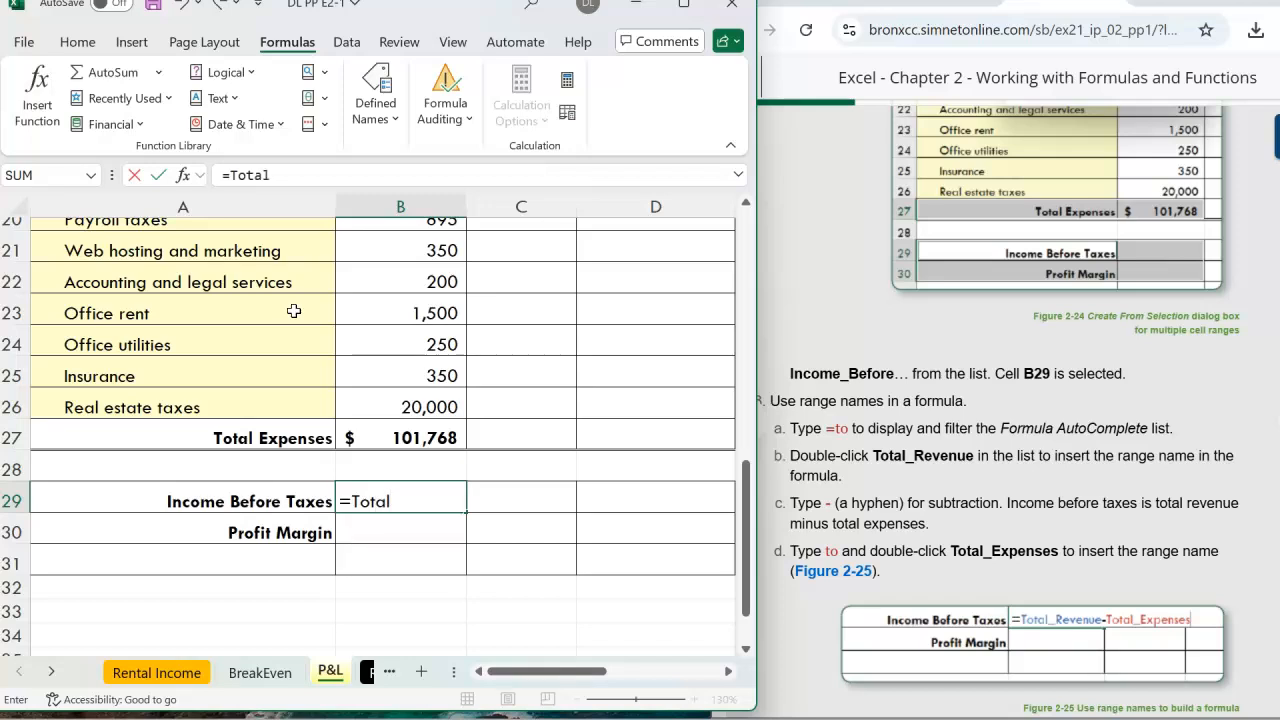
pyautogui.press('BackSpace')
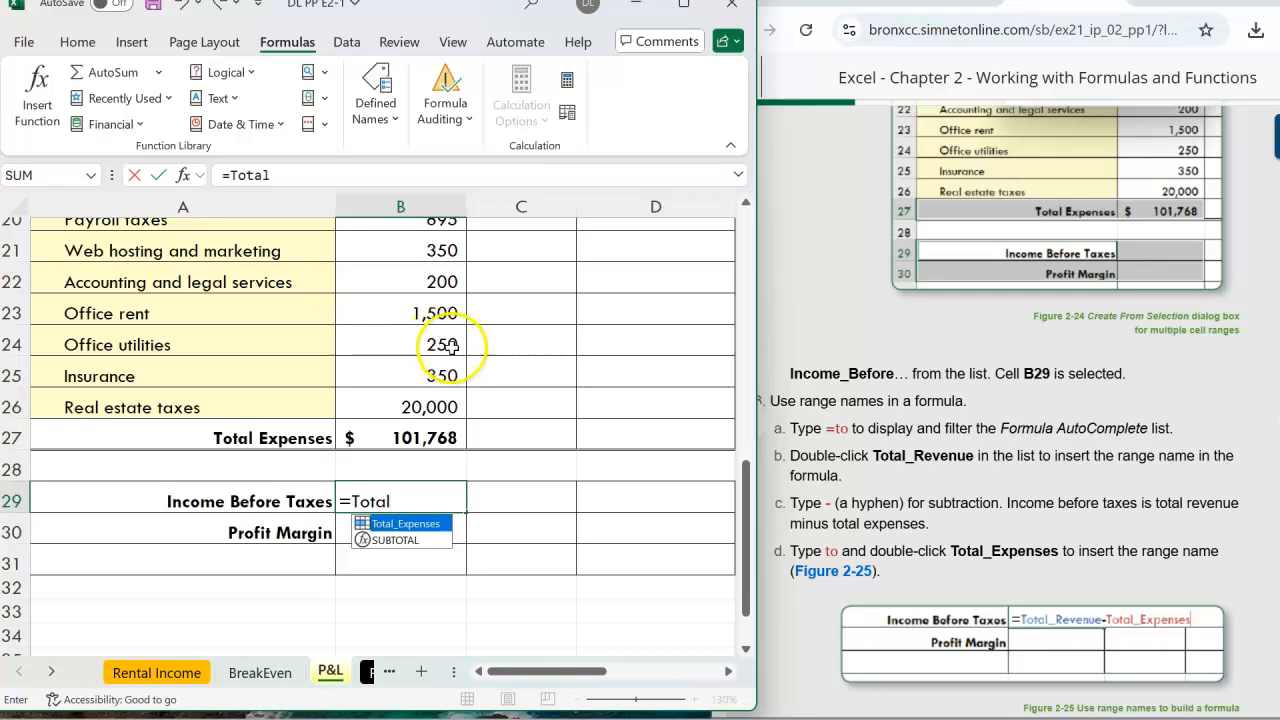
pyautogui.scroll(3, 450, 346)
pyautogui.scroll(2, 452, 346)
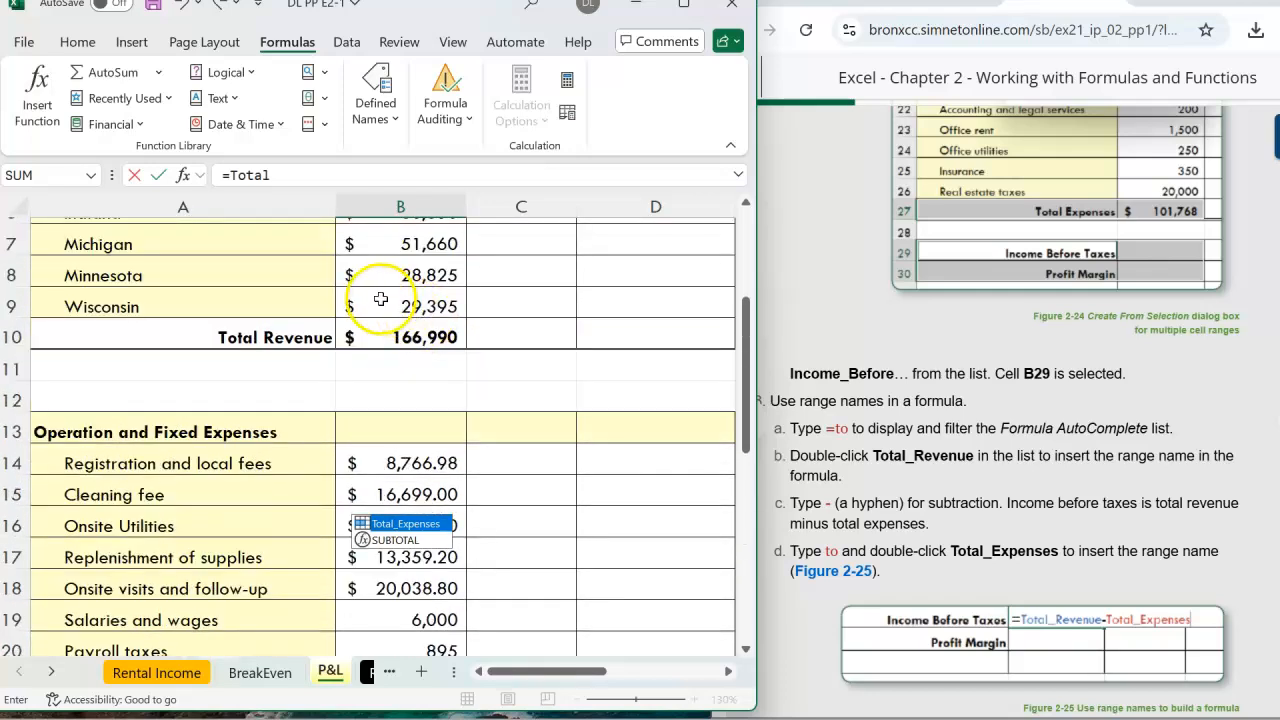
# Check Total Revenue in B10, then complete B29 as =Total_Revenue-Total_Expenses
pyautogui.click(372, 338)
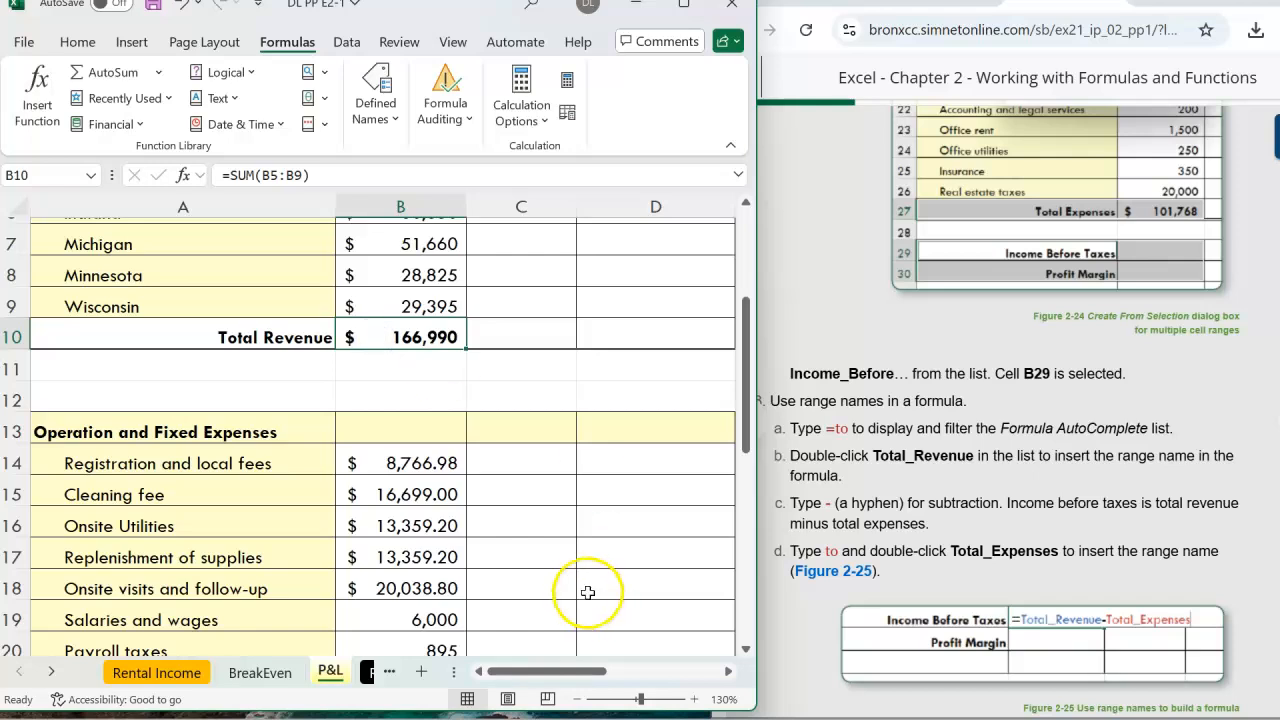
pyautogui.scroll(-4, 580, 585)
pyautogui.click(368, 498)
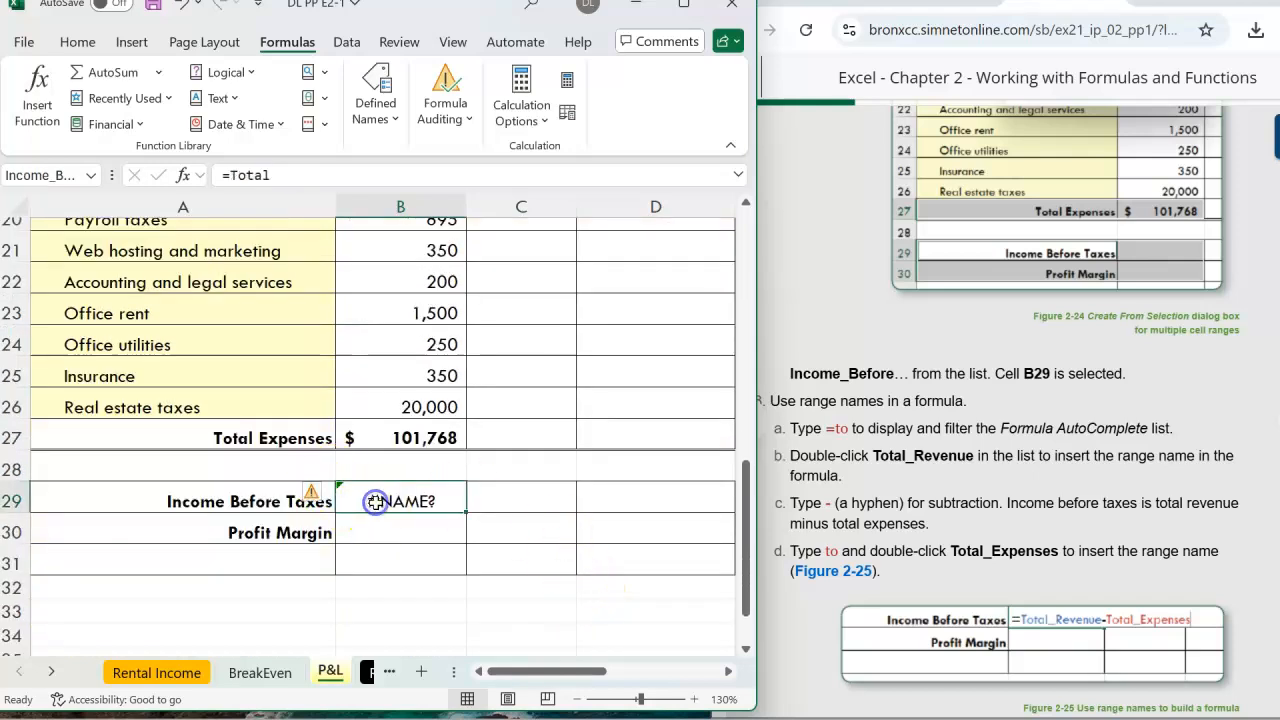
pyautogui.click(299, 178)
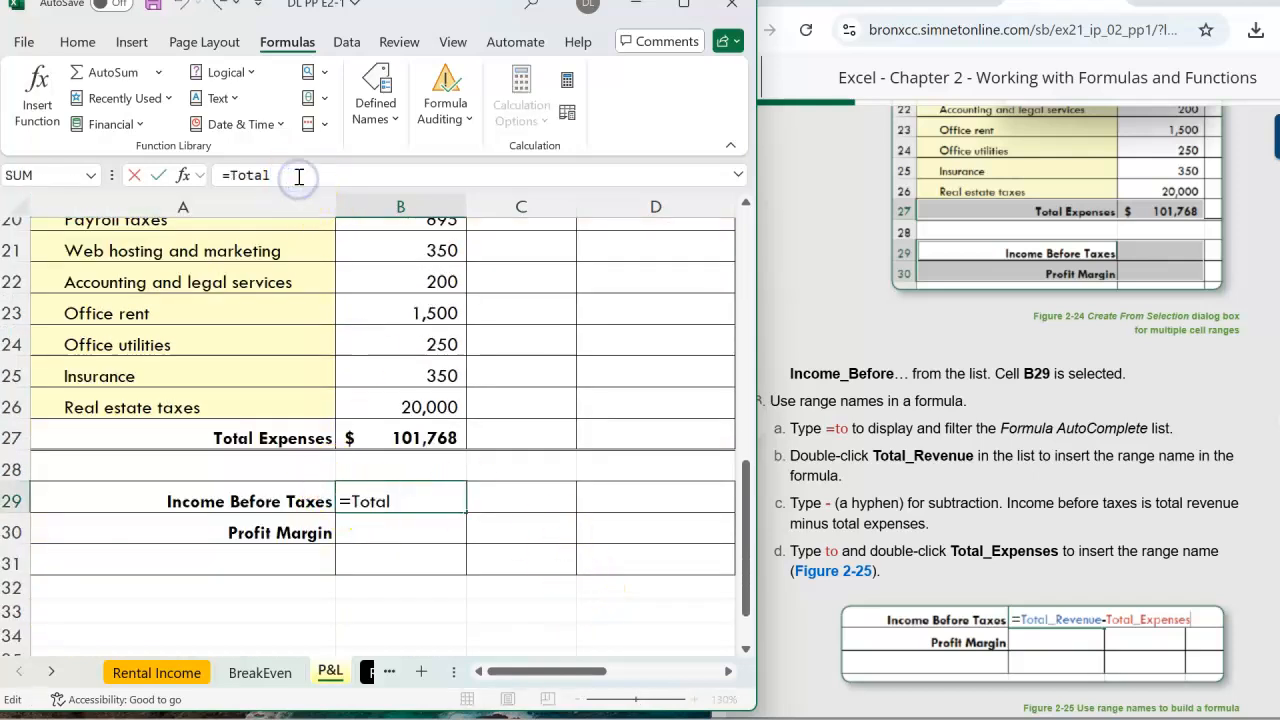
pyautogui.write('_')
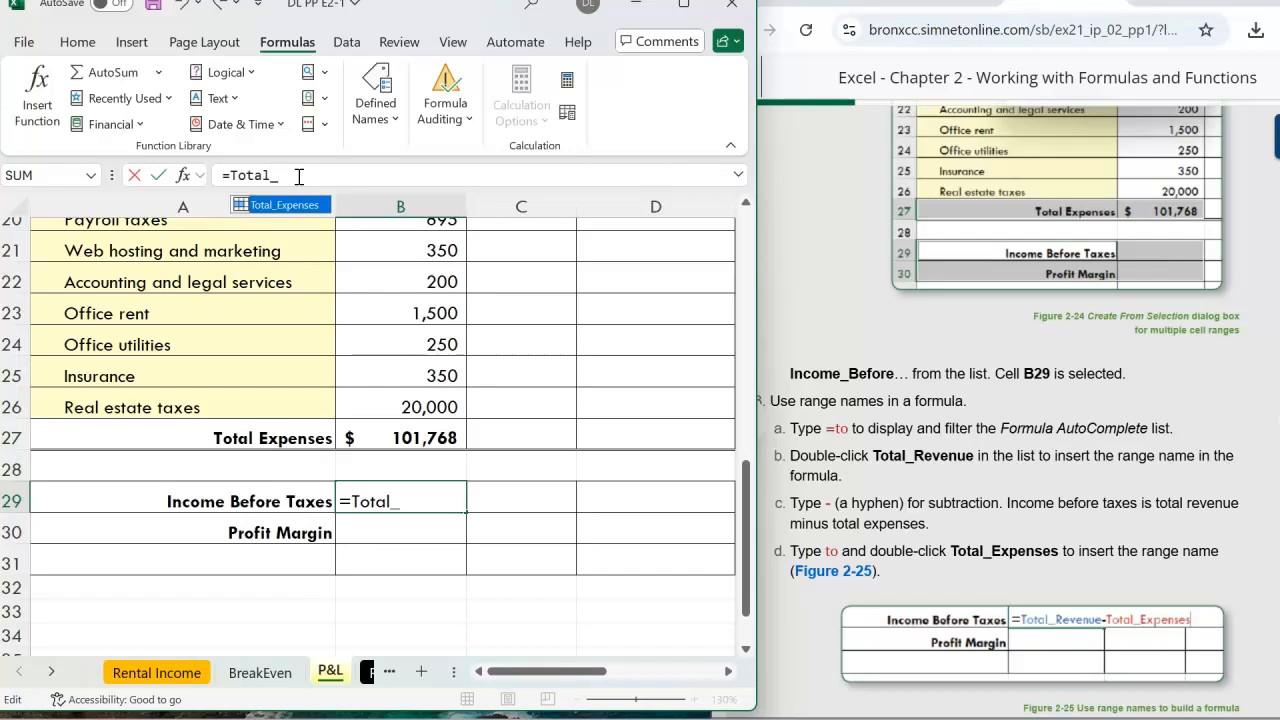
pyautogui.write('Reve')
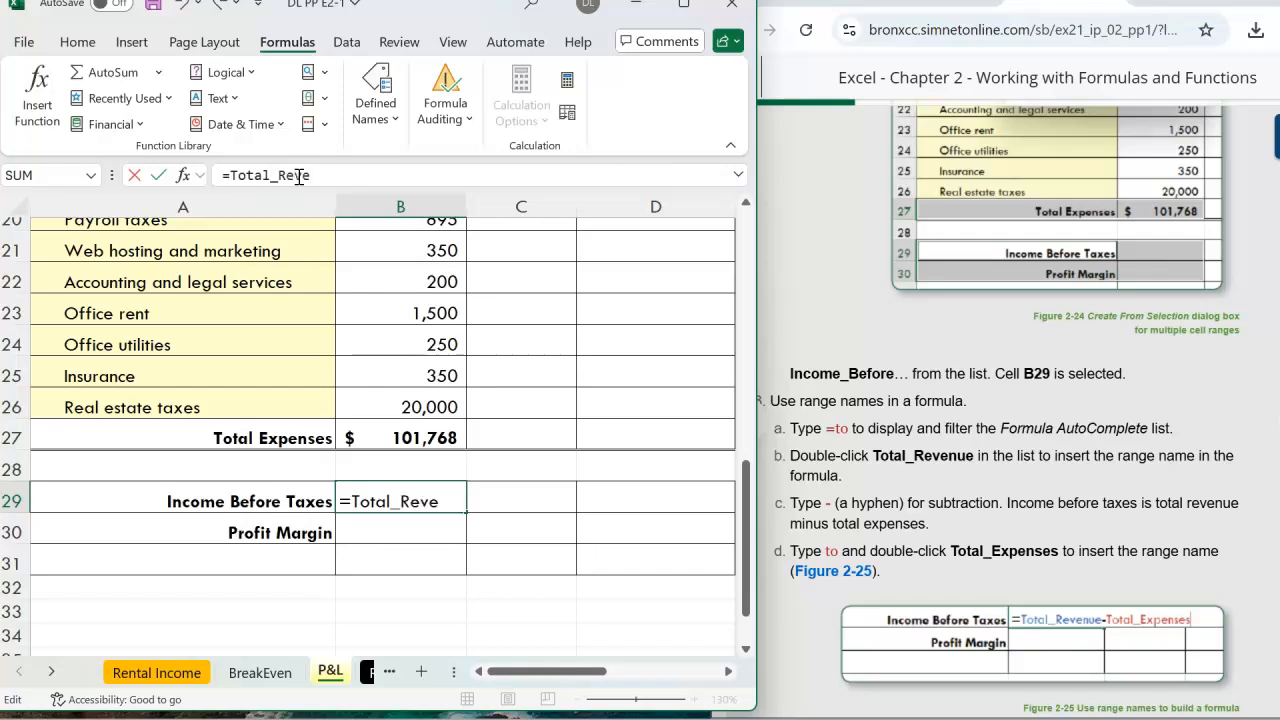
pyautogui.write('nue-')
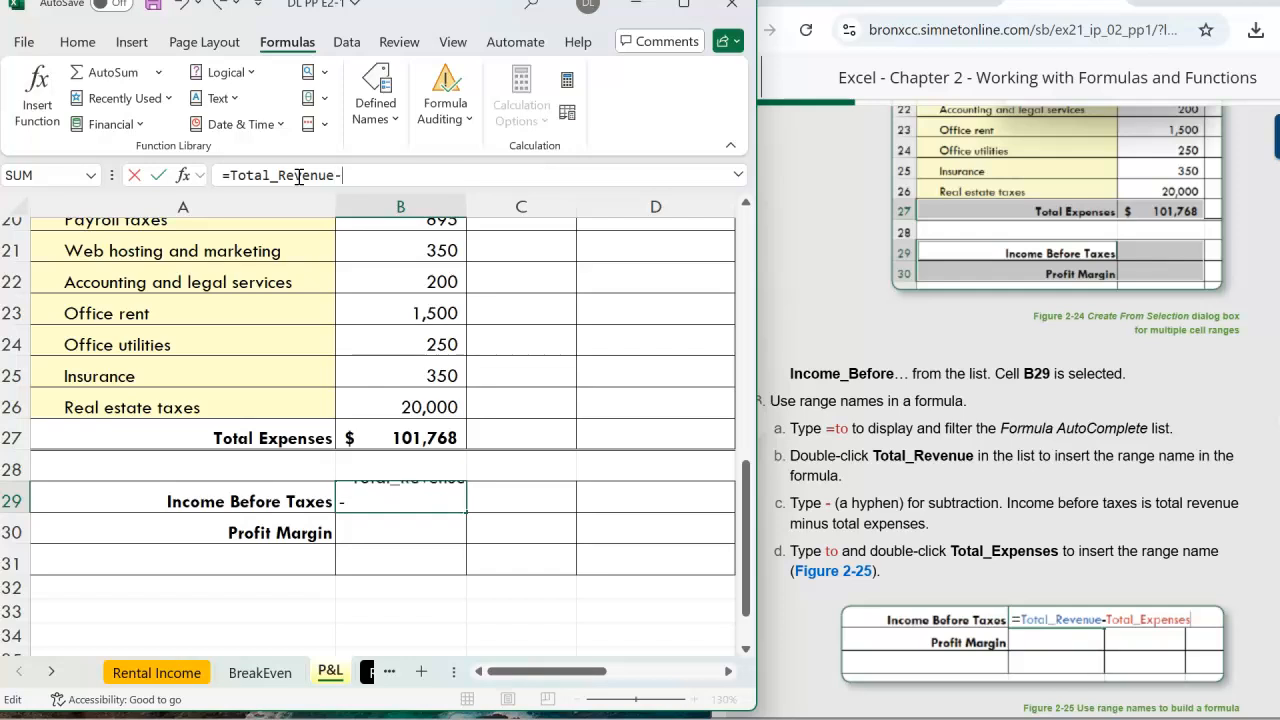
pyautogui.write('Total')
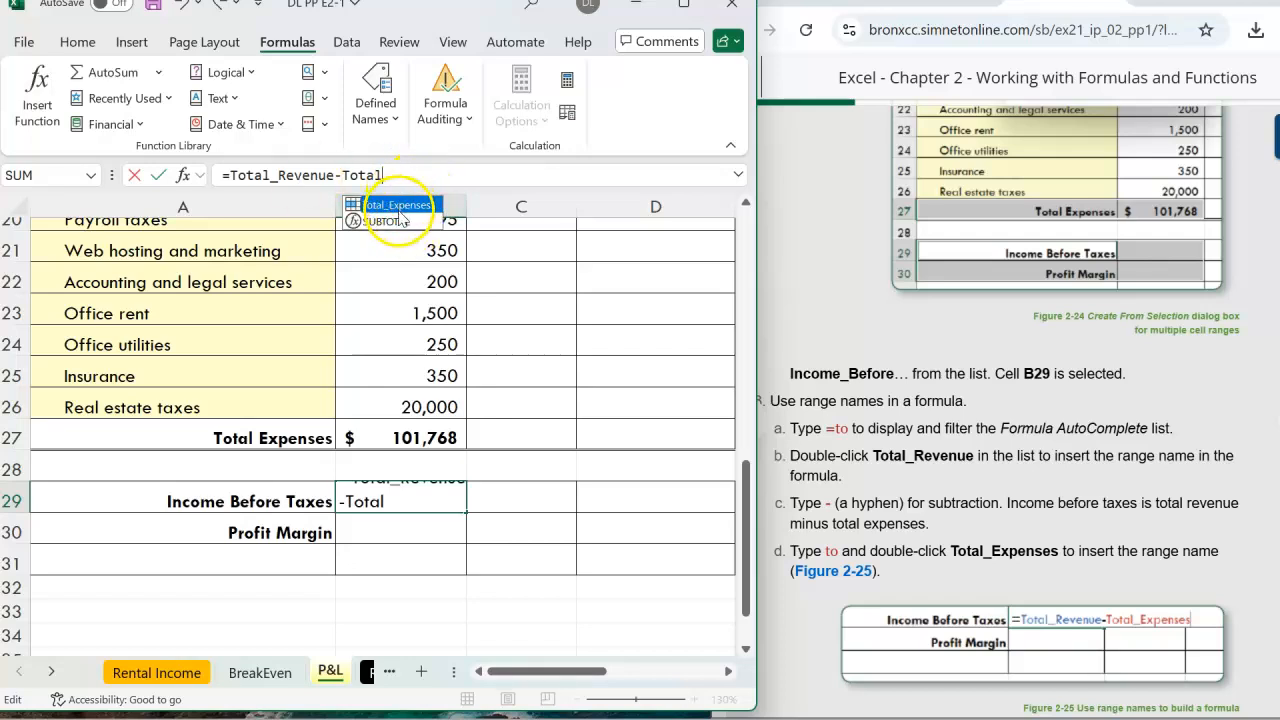
pyautogui.doubleClick(400, 207)
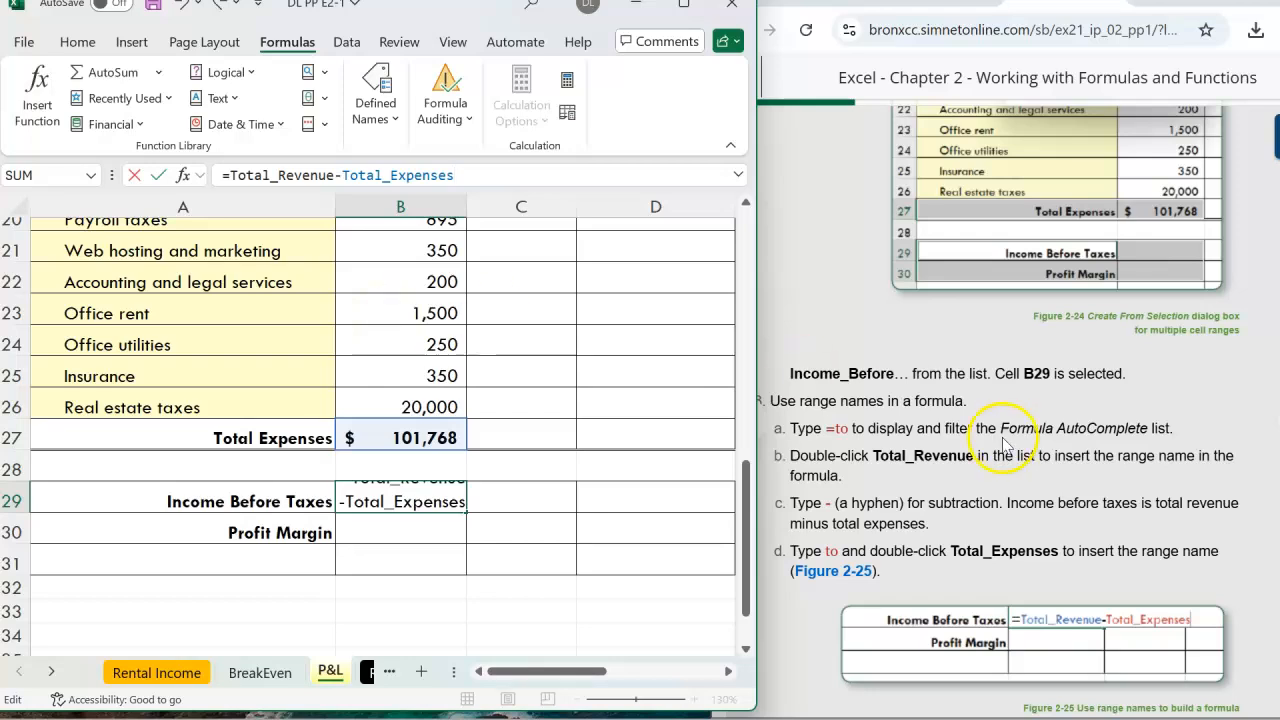
pyautogui.scroll(-2, 1024, 460)
pyautogui.scroll(-1, 1024, 460)
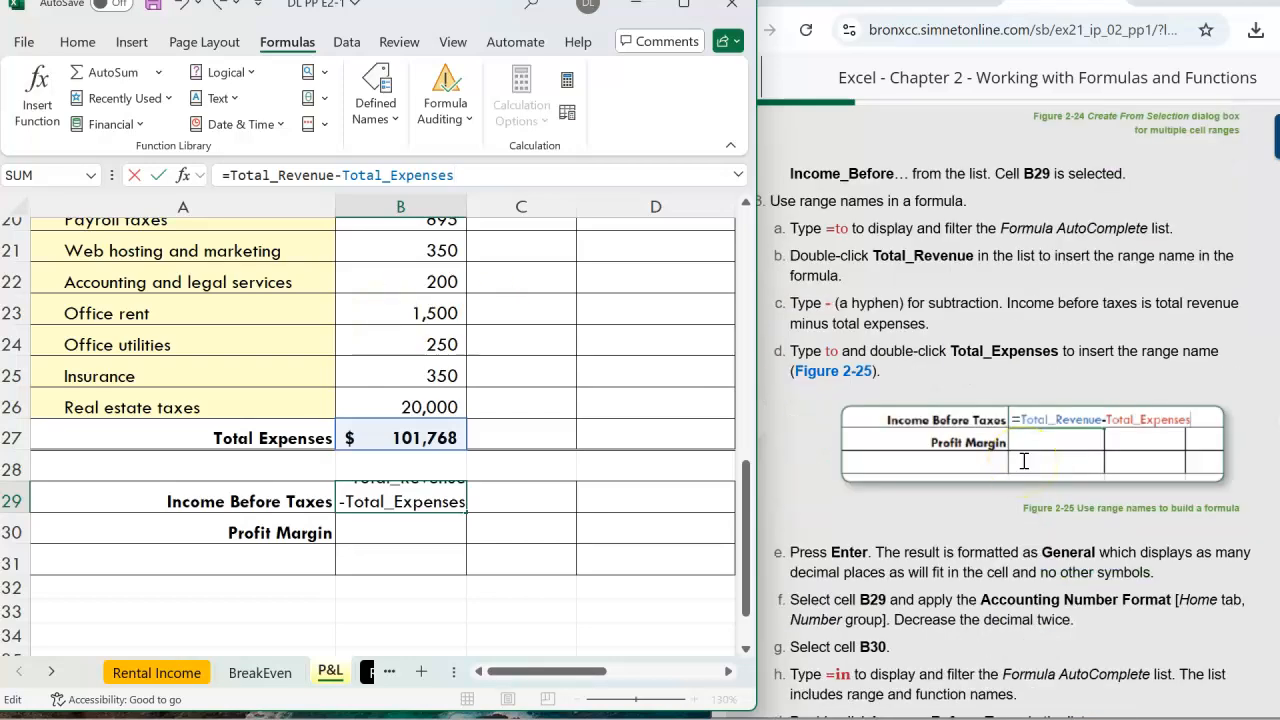
pyautogui.press('Return')
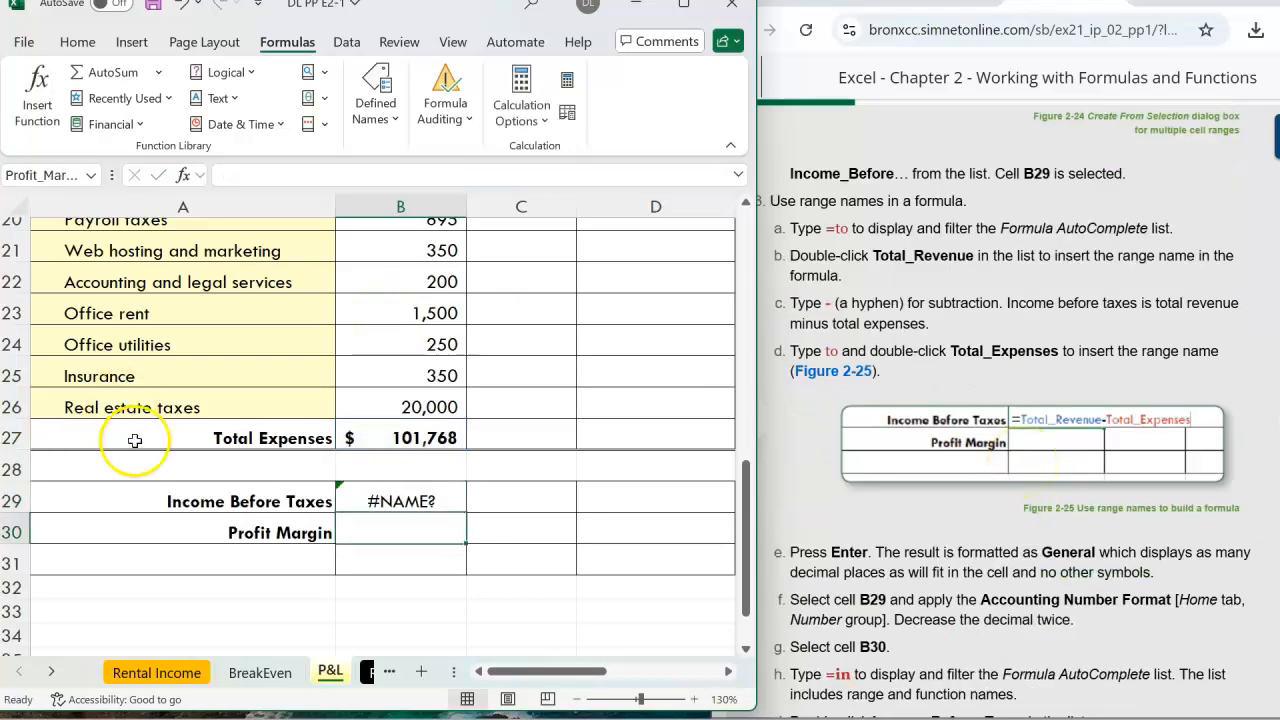
# Delete B29's erroring formula down to the equals sign and restart the entry
pyautogui.click(418, 502)
pyautogui.moveTo(466, 175); pyautogui.dragTo(229, 175)
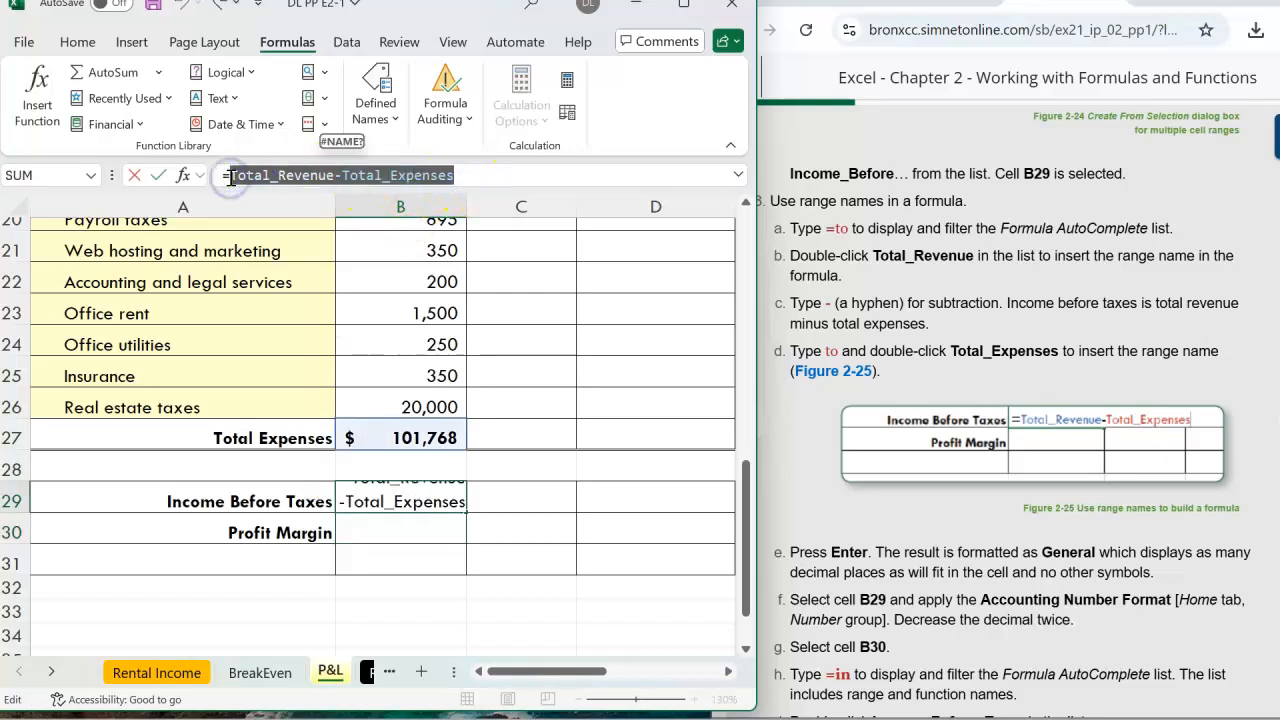
pyautogui.press('BackSpace')
pyautogui.scroll(4, 428, 438)
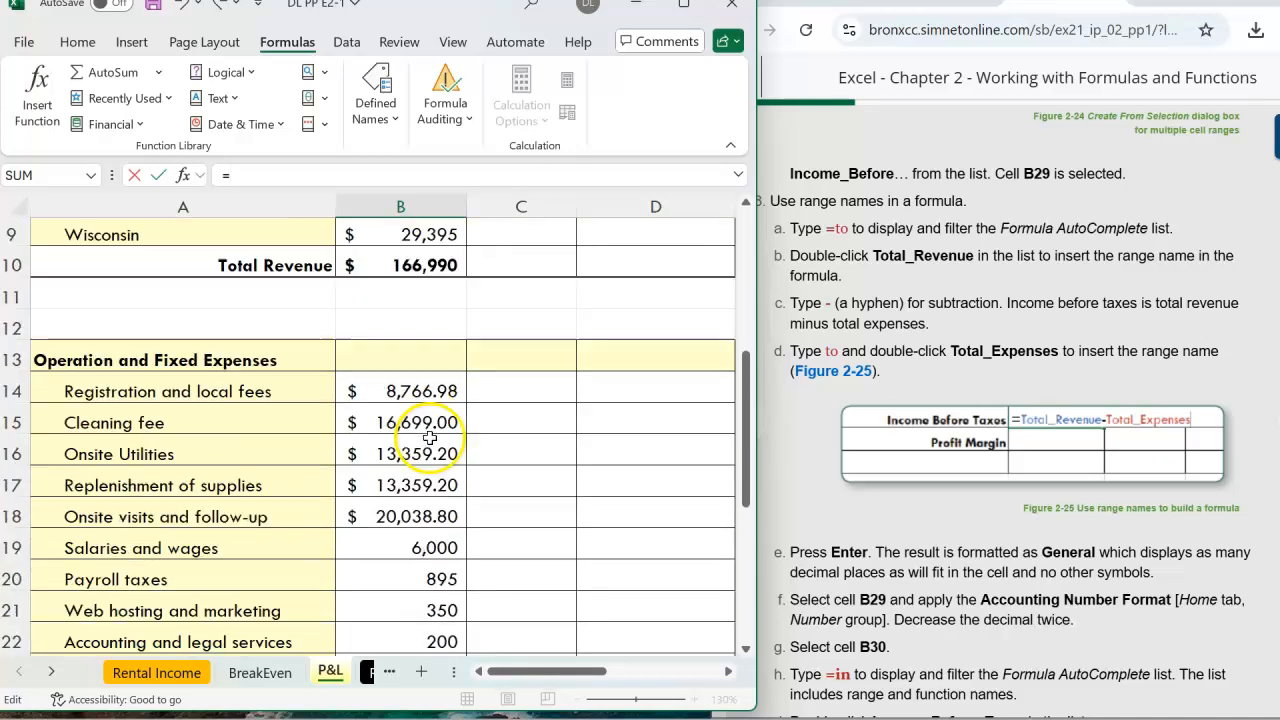
pyautogui.click(393, 264)
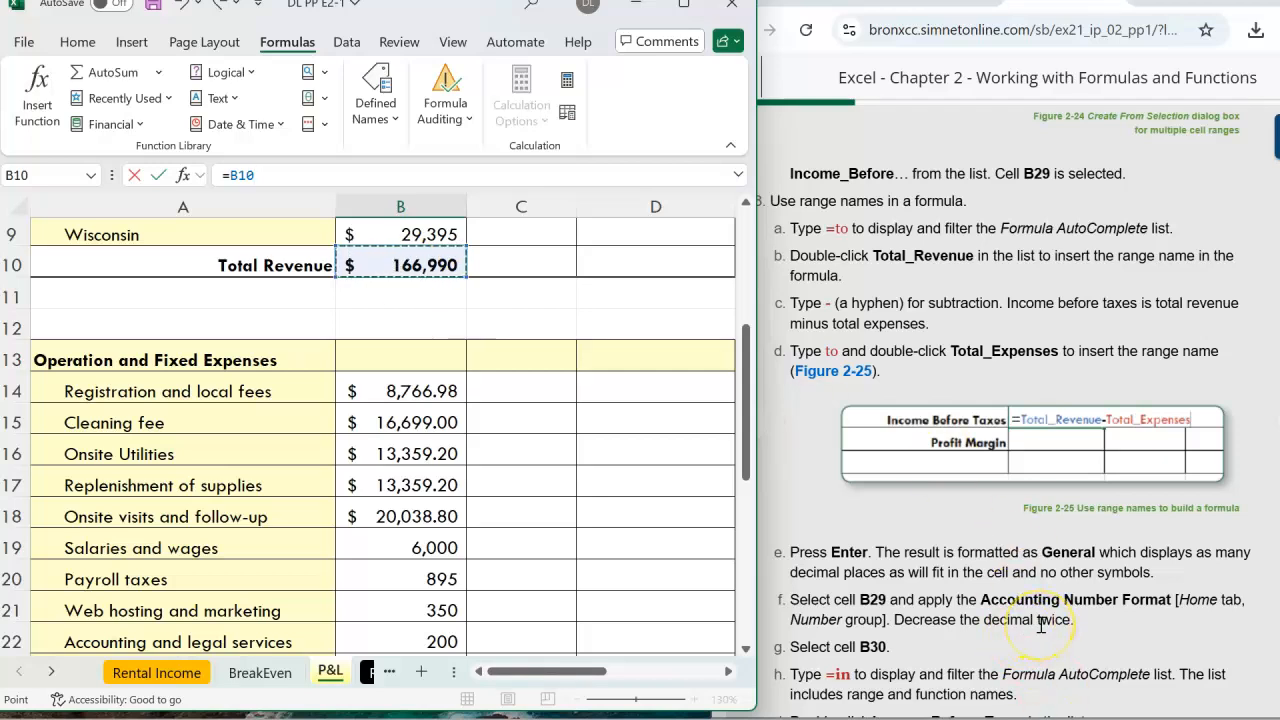
pyautogui.scroll(-1, 608, 428)
pyautogui.scroll(1, 608, 428)
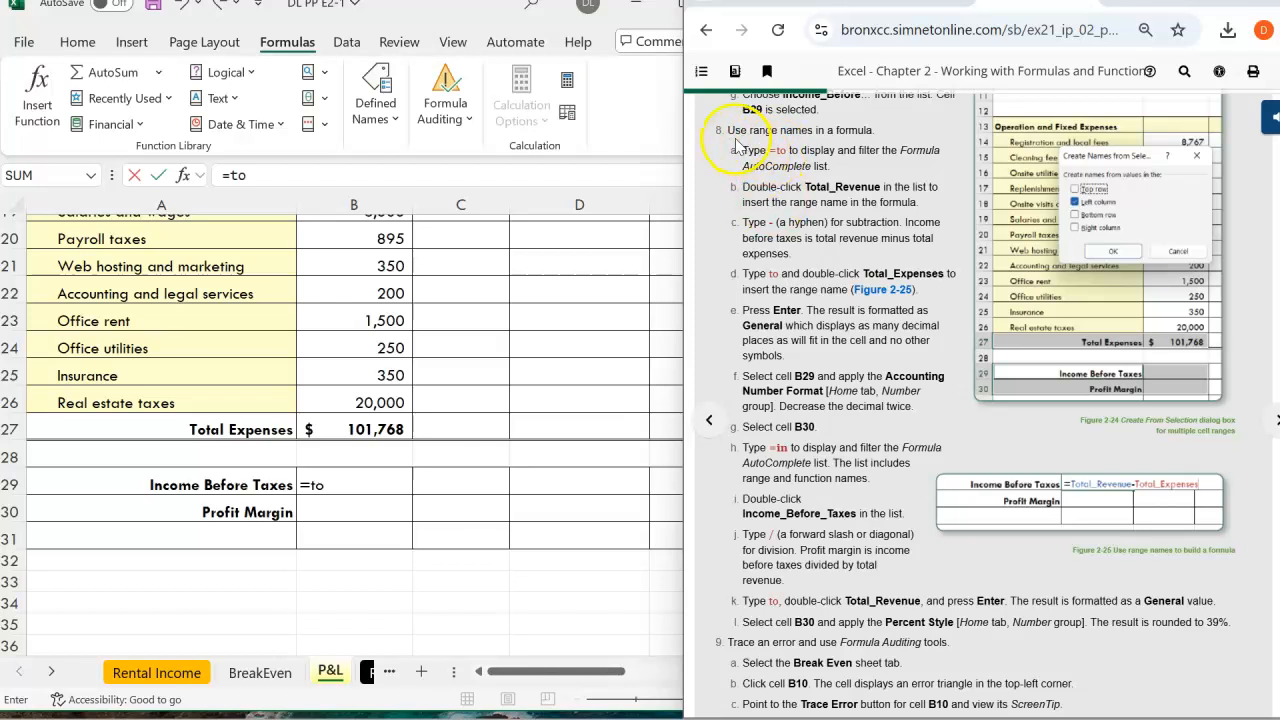
# Re-enter B29 as =Total_Revenue-Total_Expenses, picking both names from the AutoComplete list
pyautogui.click(338, 485)
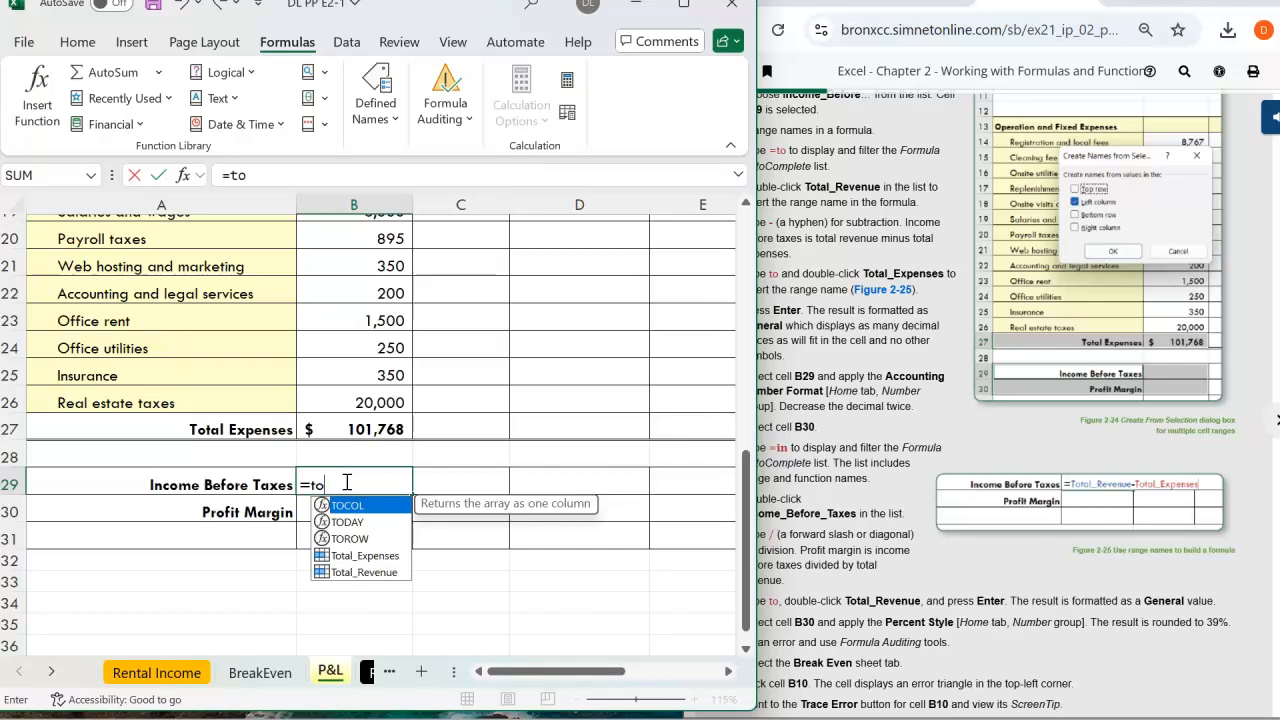
pyautogui.press('BackSpace')
pyautogui.press('BackSpace')
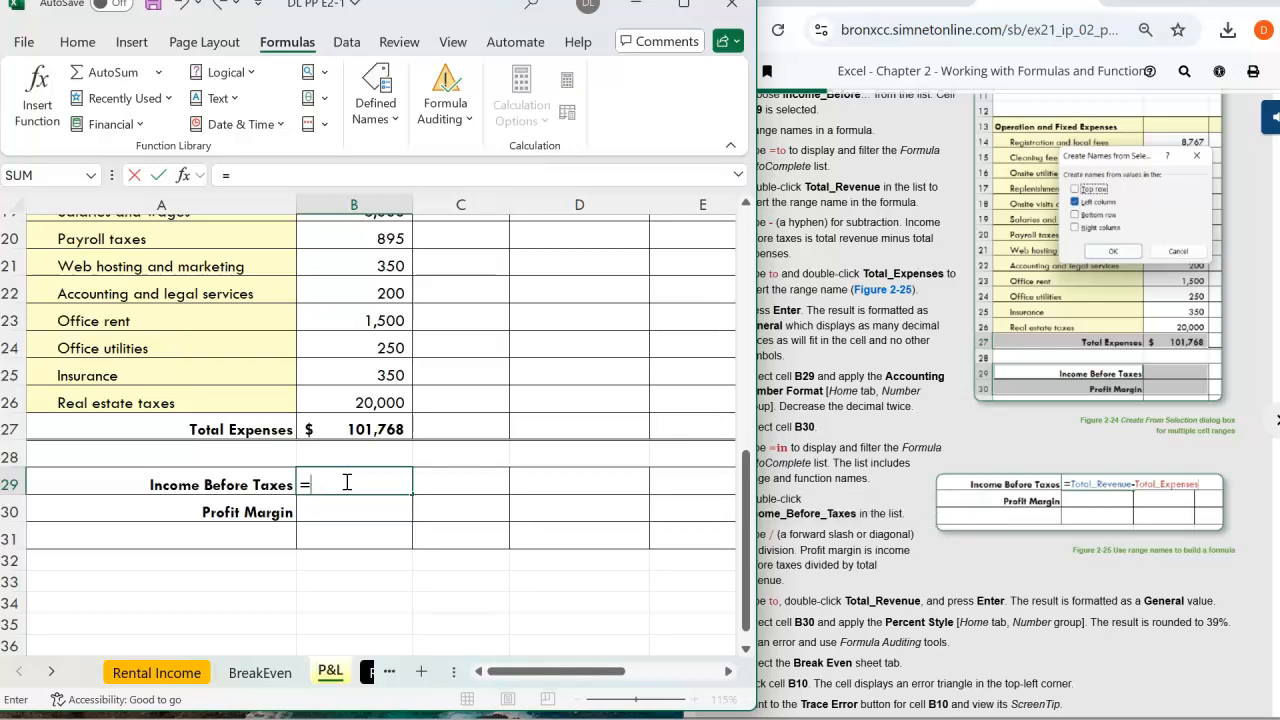
pyautogui.click(878, 186)
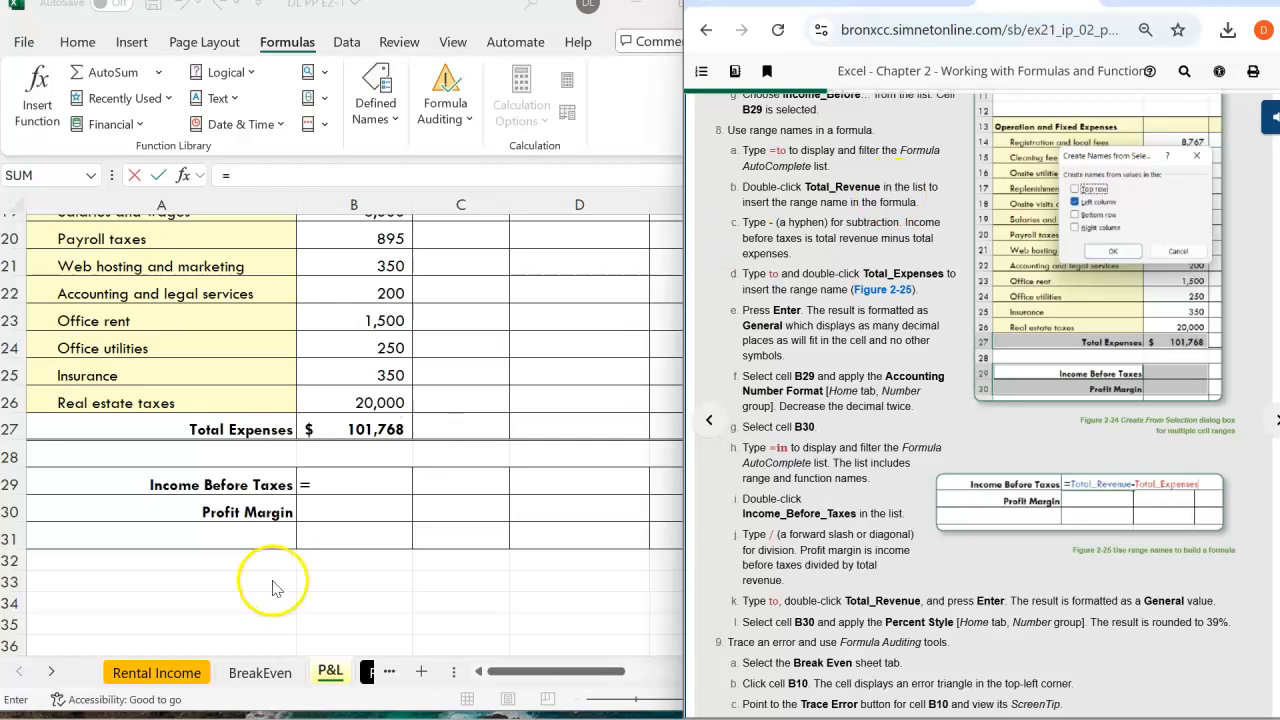
pyautogui.click(345, 485)
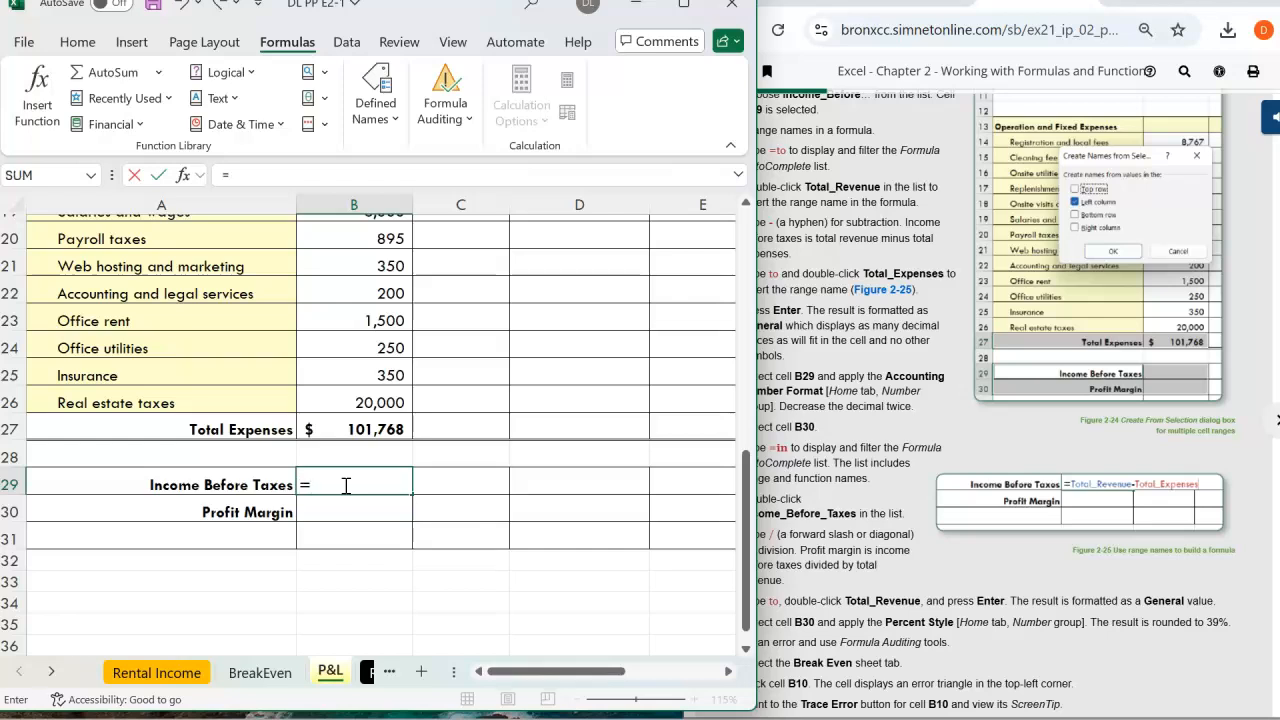
pyautogui.write('to')
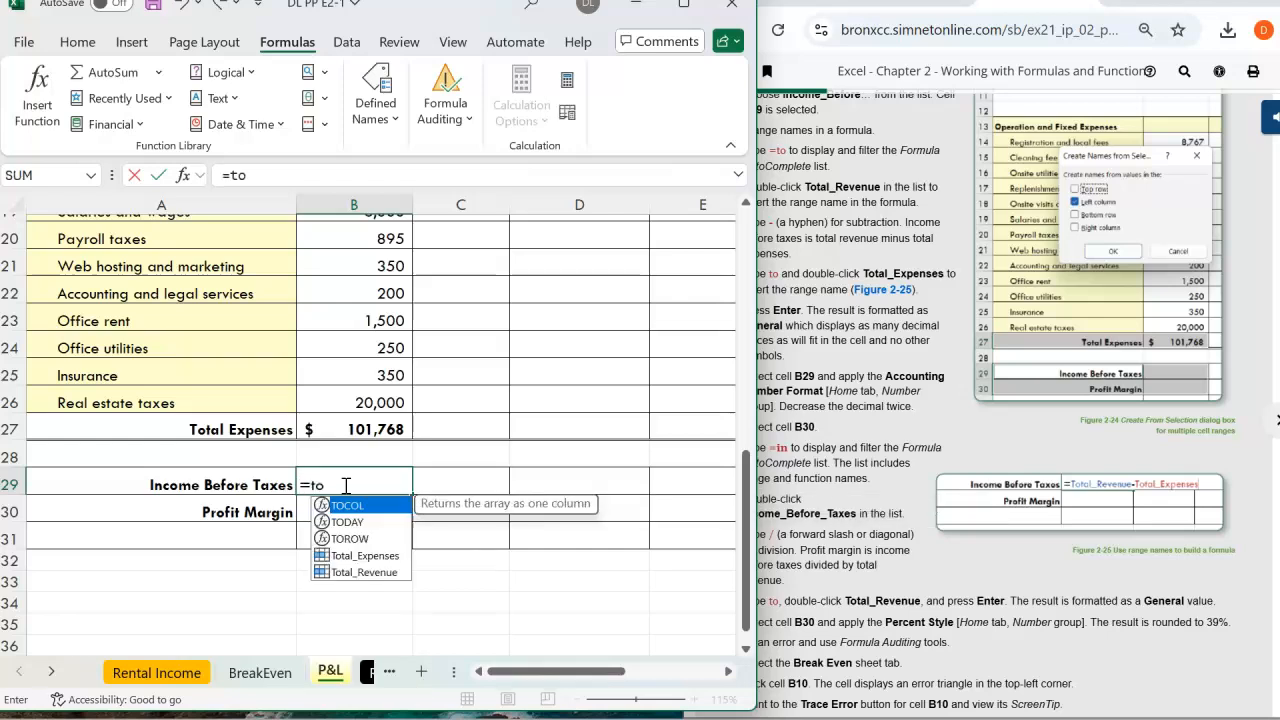
pyautogui.doubleClick(366, 572)
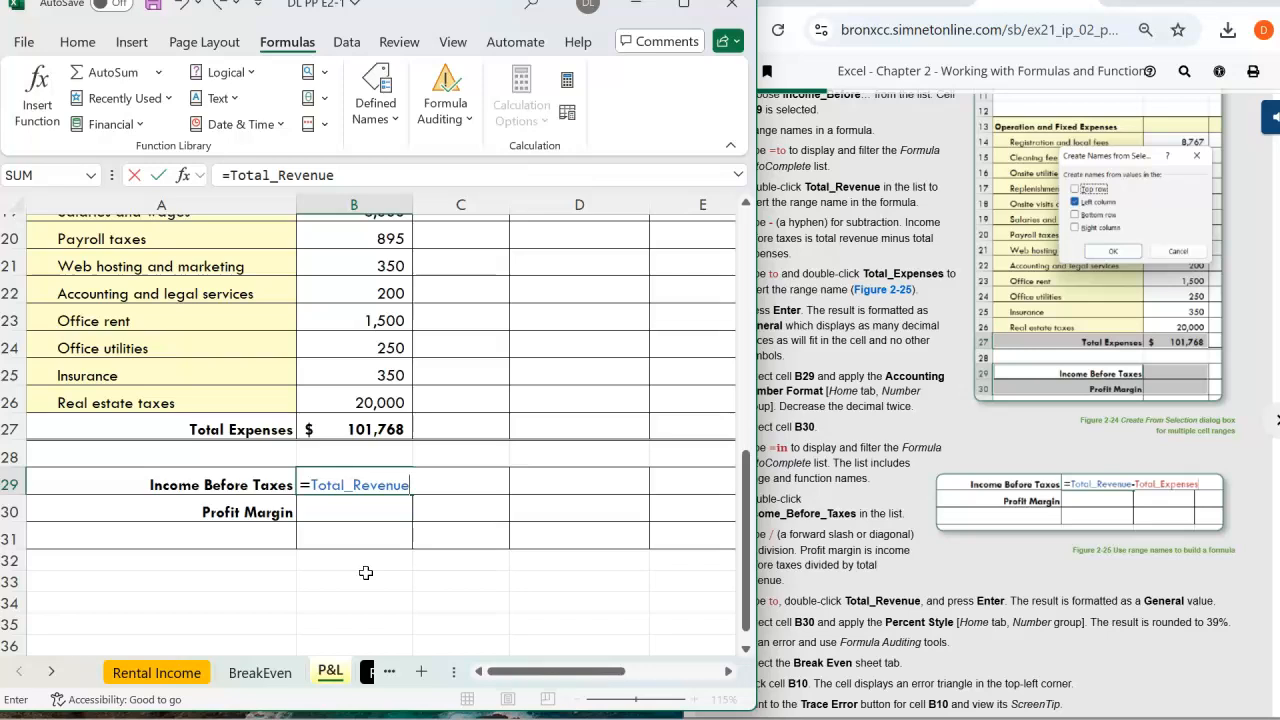
pyautogui.click(760, 222)
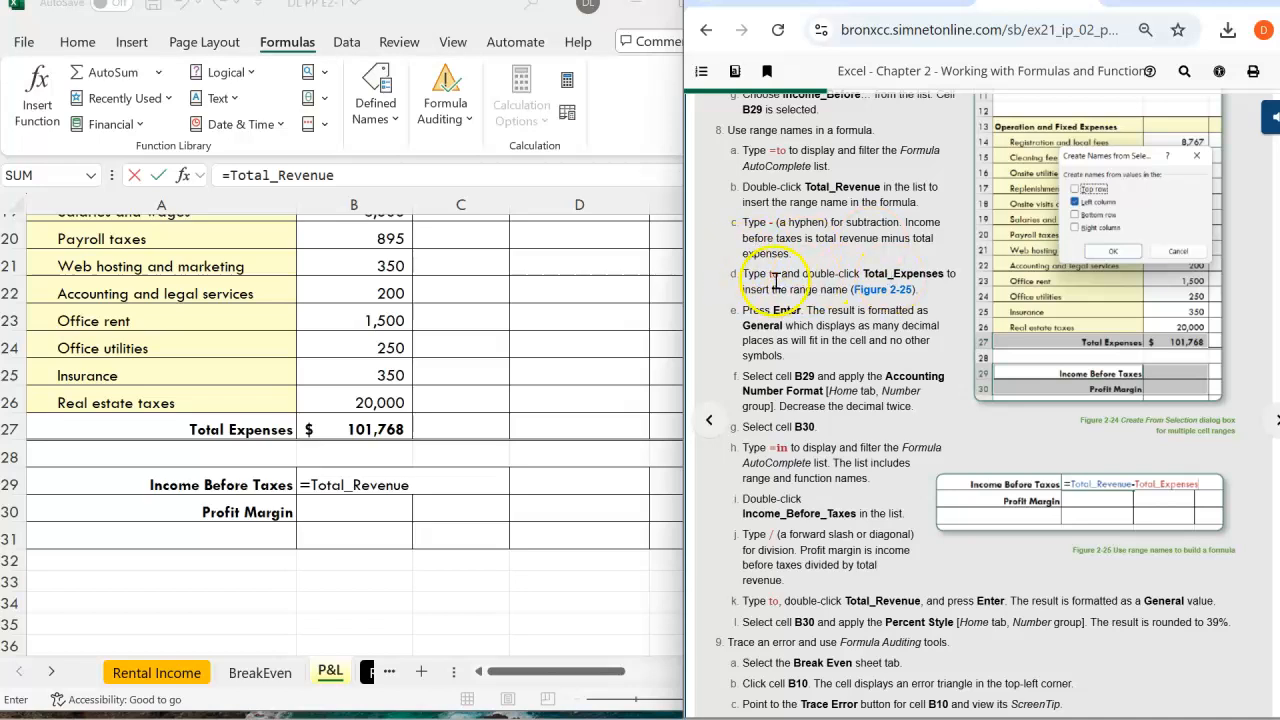
pyautogui.click(344, 177)
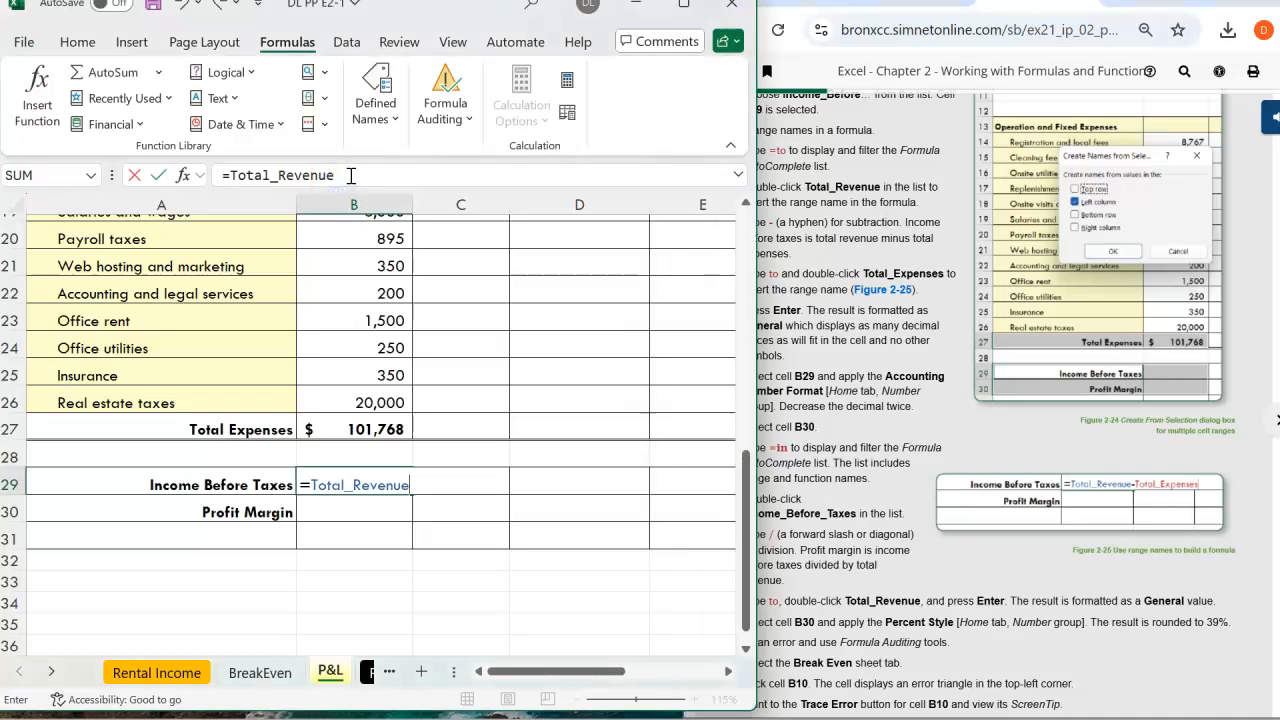
pyautogui.write('-to')
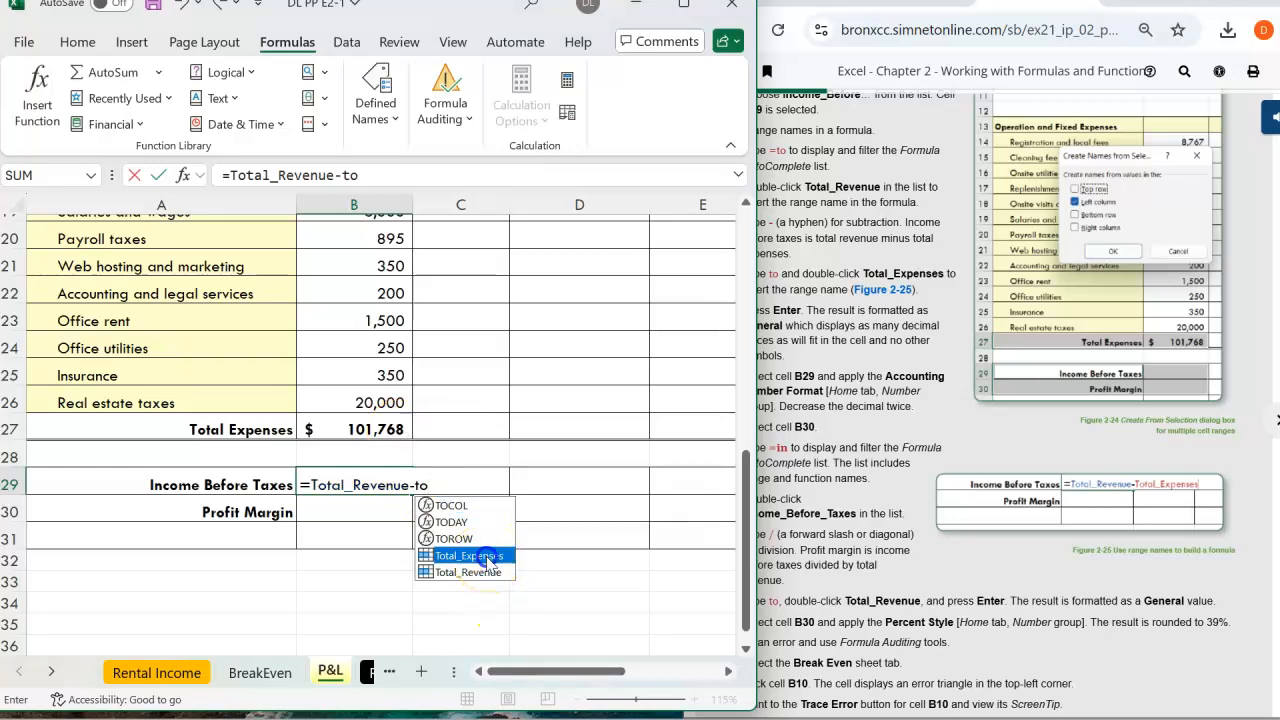
pyautogui.doubleClick(487, 561)
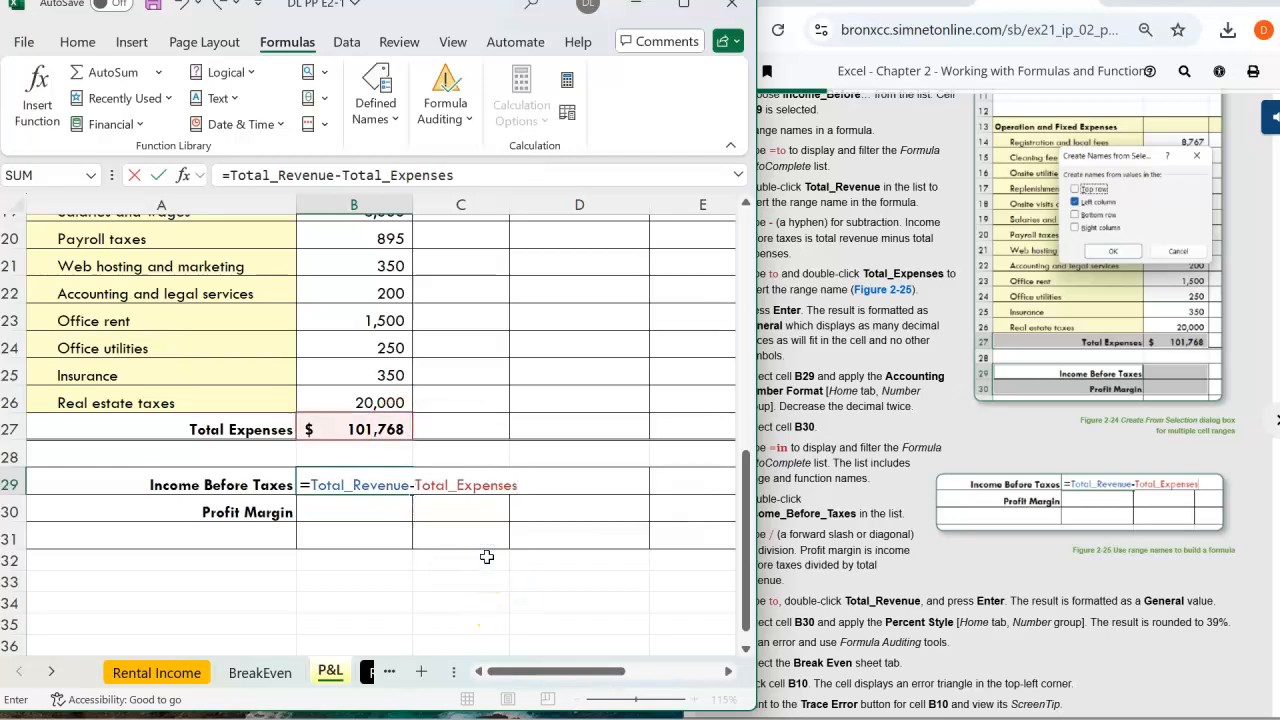
pyautogui.press('Return')
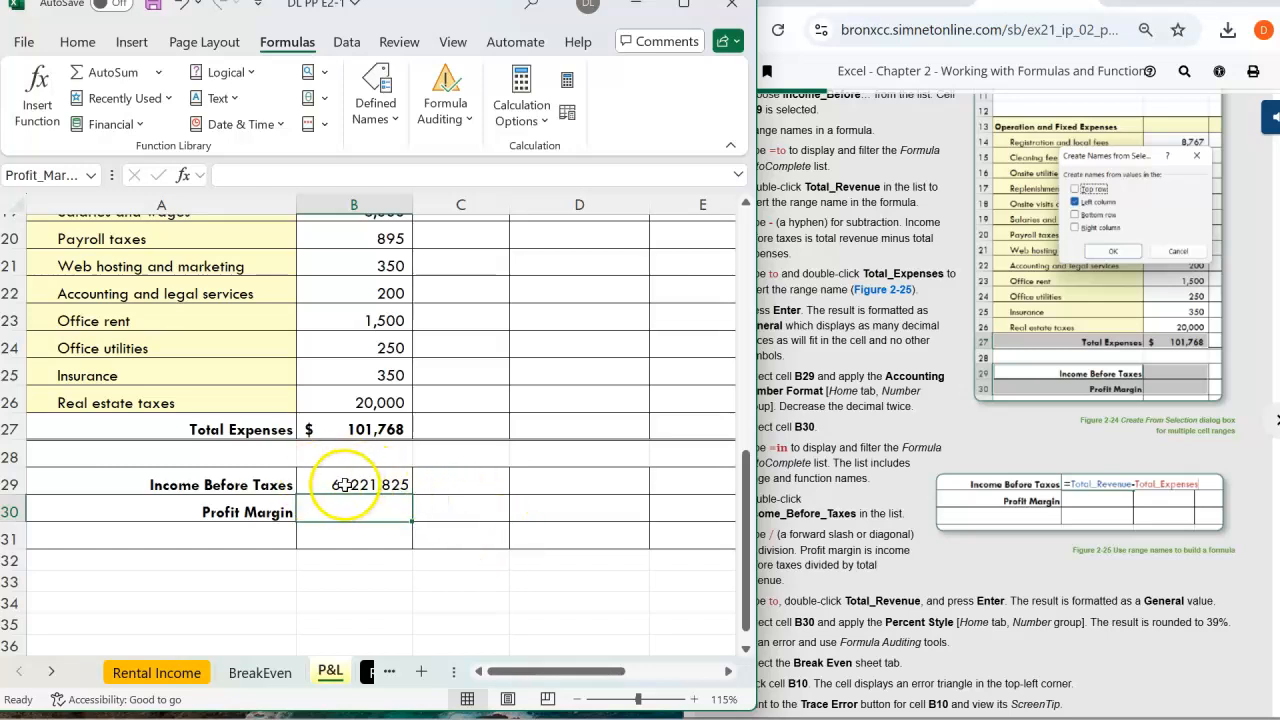
pyautogui.click(890, 330)
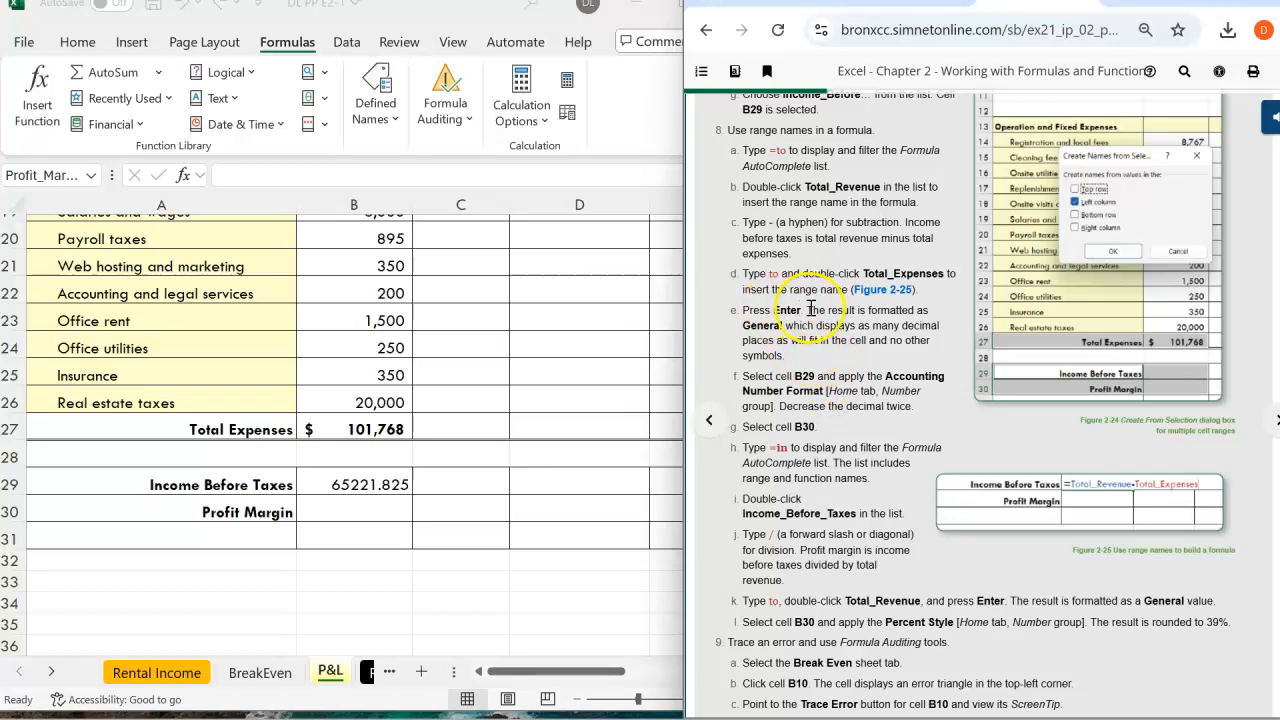
pyautogui.click(359, 483)
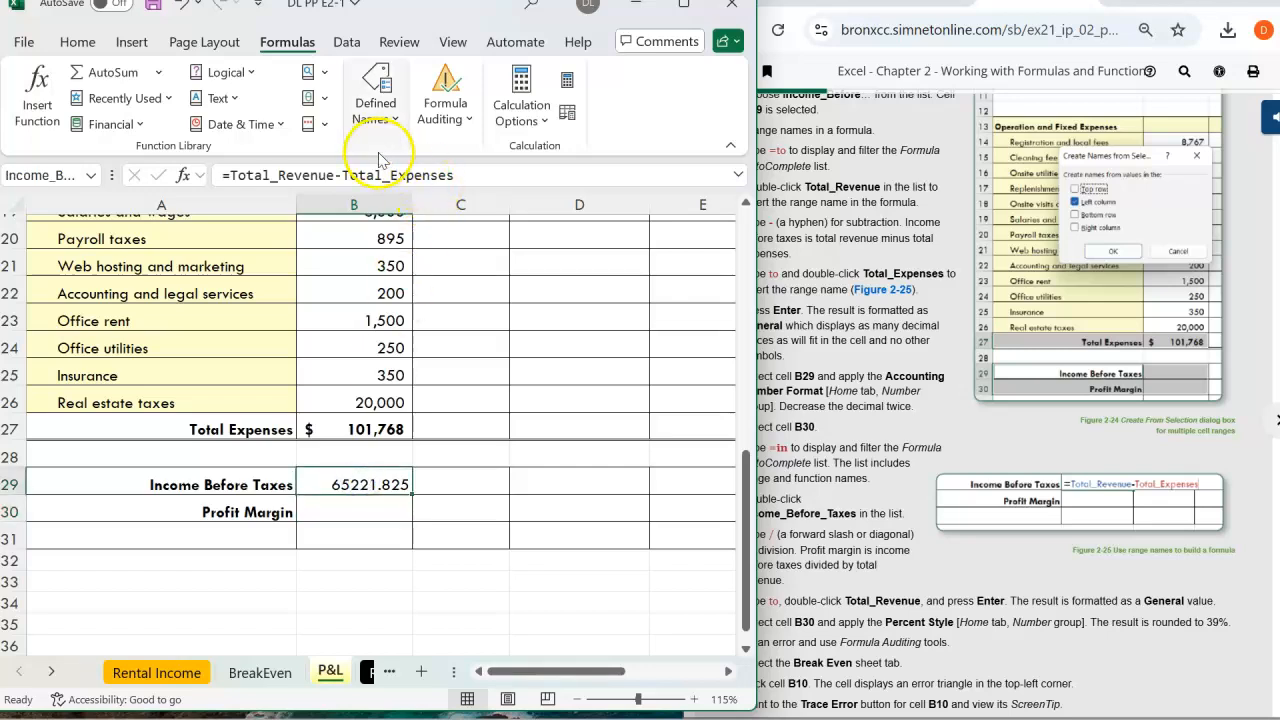
# Apply Accounting number format to the Income Before Taxes cell B29
pyautogui.click(77, 41)
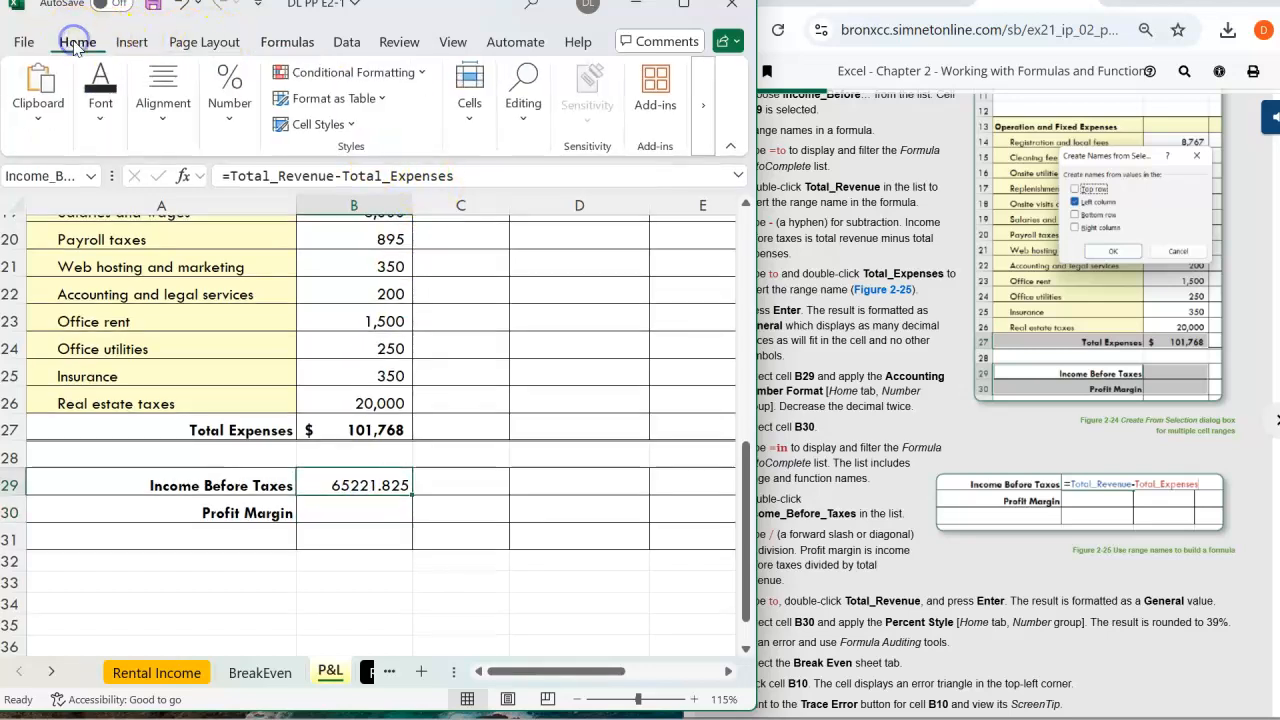
pyautogui.click(229, 110)
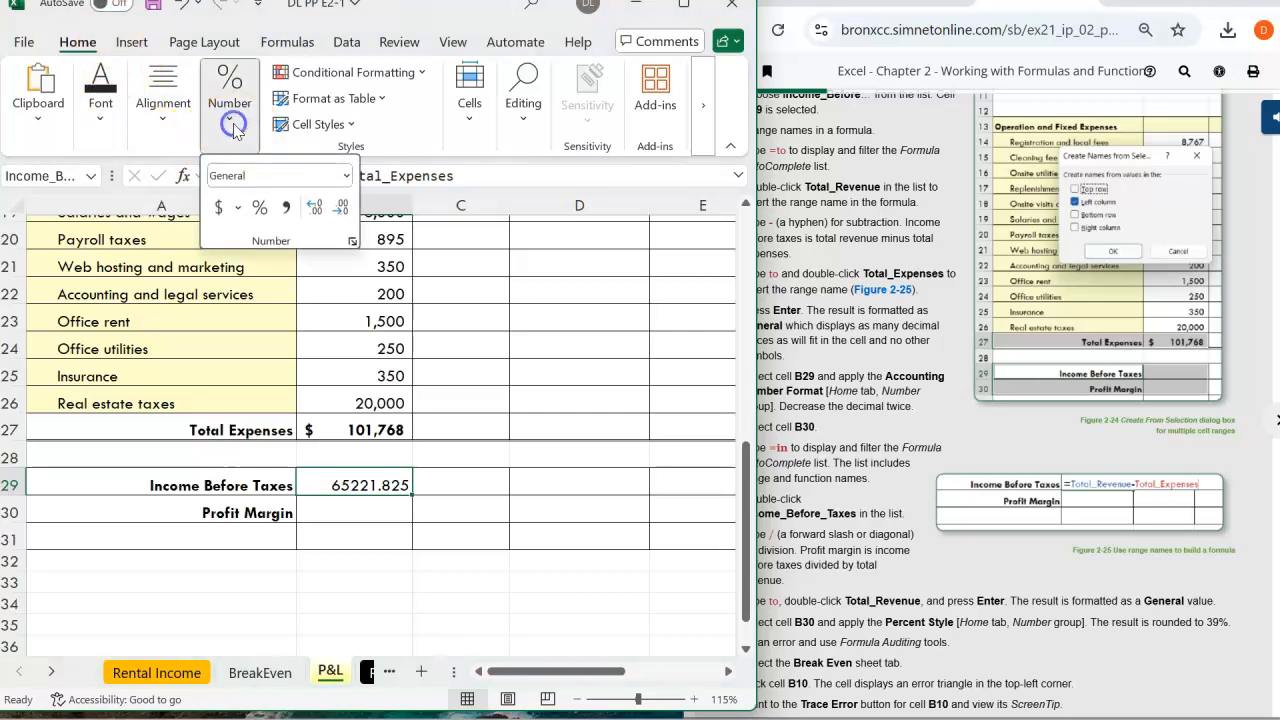
pyautogui.click(860, 328)
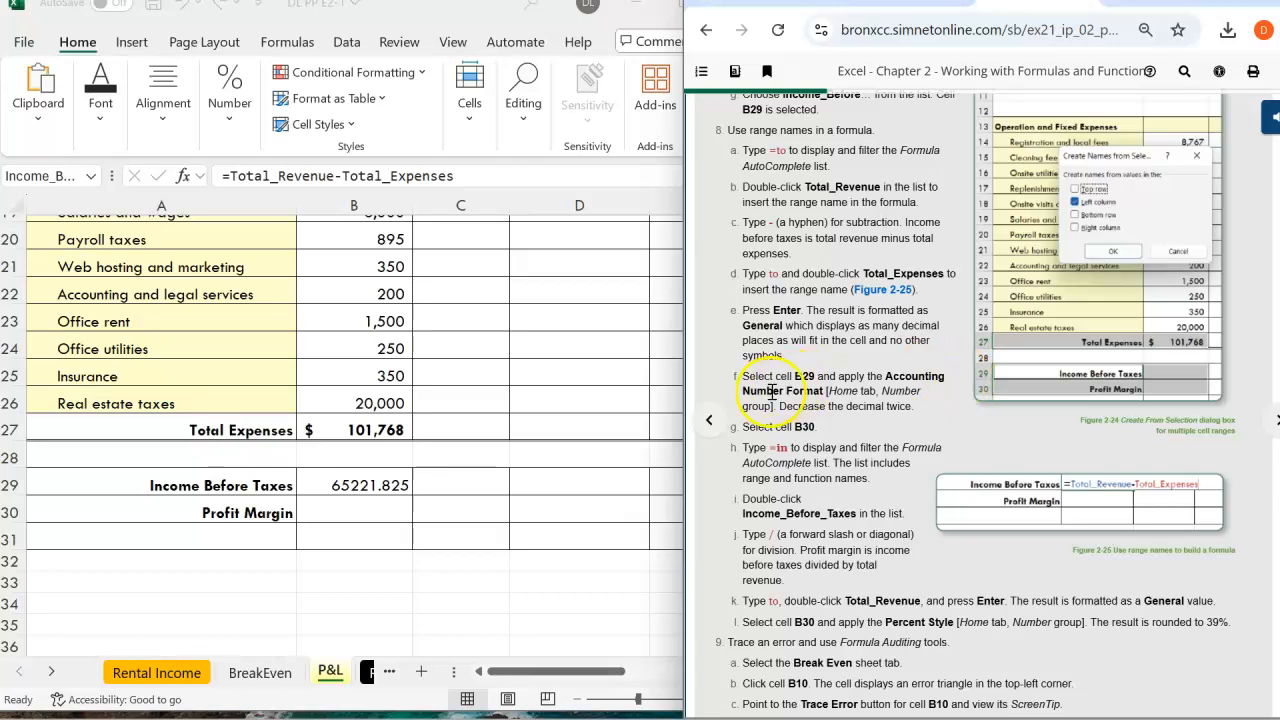
pyautogui.click(344, 484)
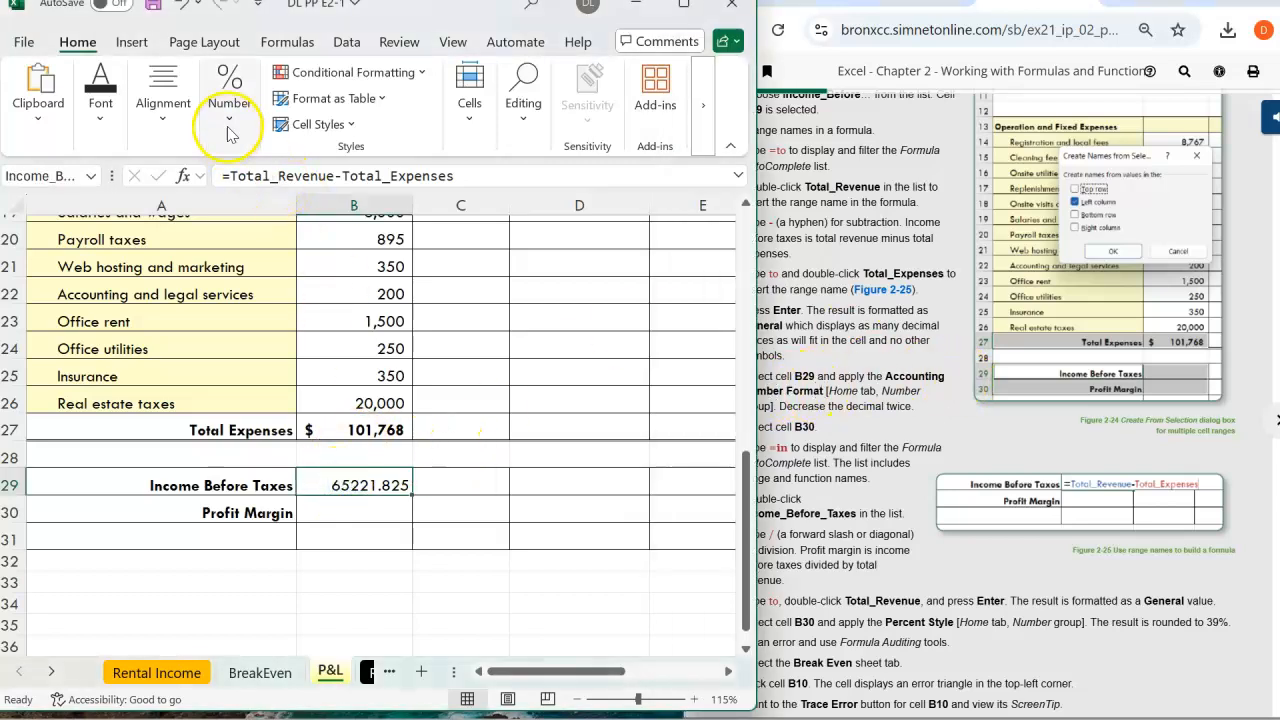
pyautogui.click(67, 45)
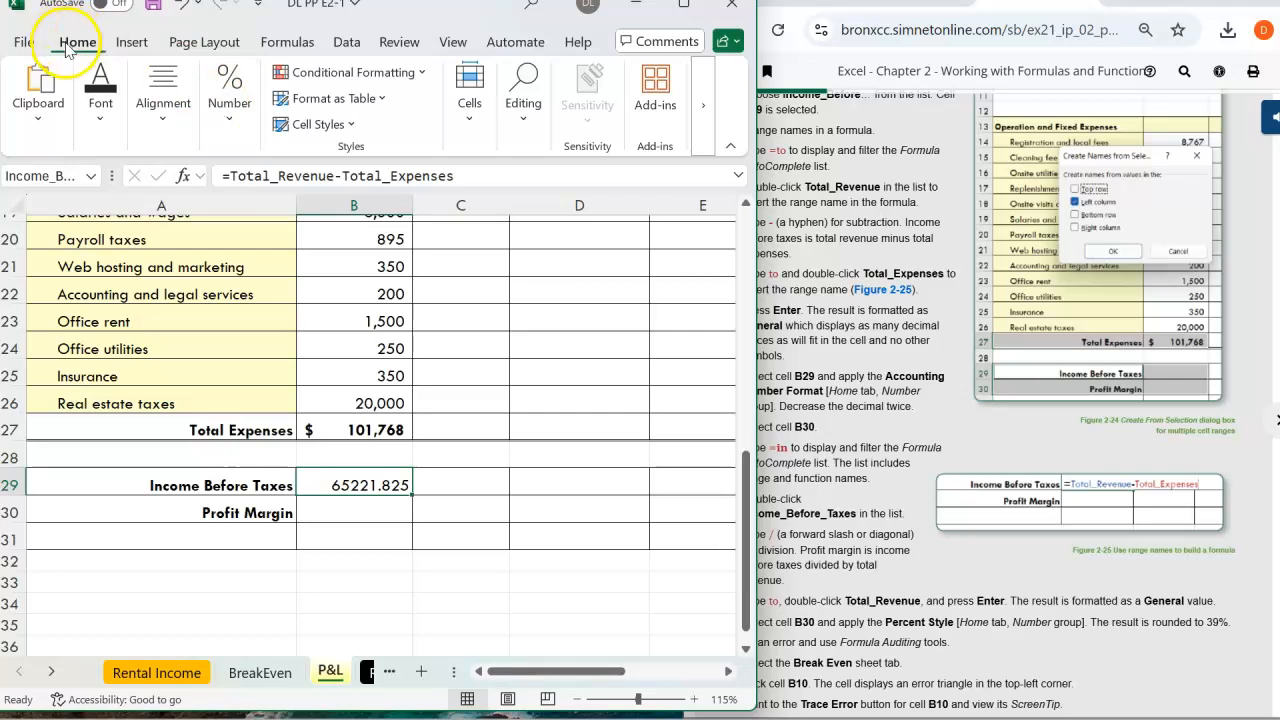
pyautogui.click(226, 112)
pyautogui.click(338, 173)
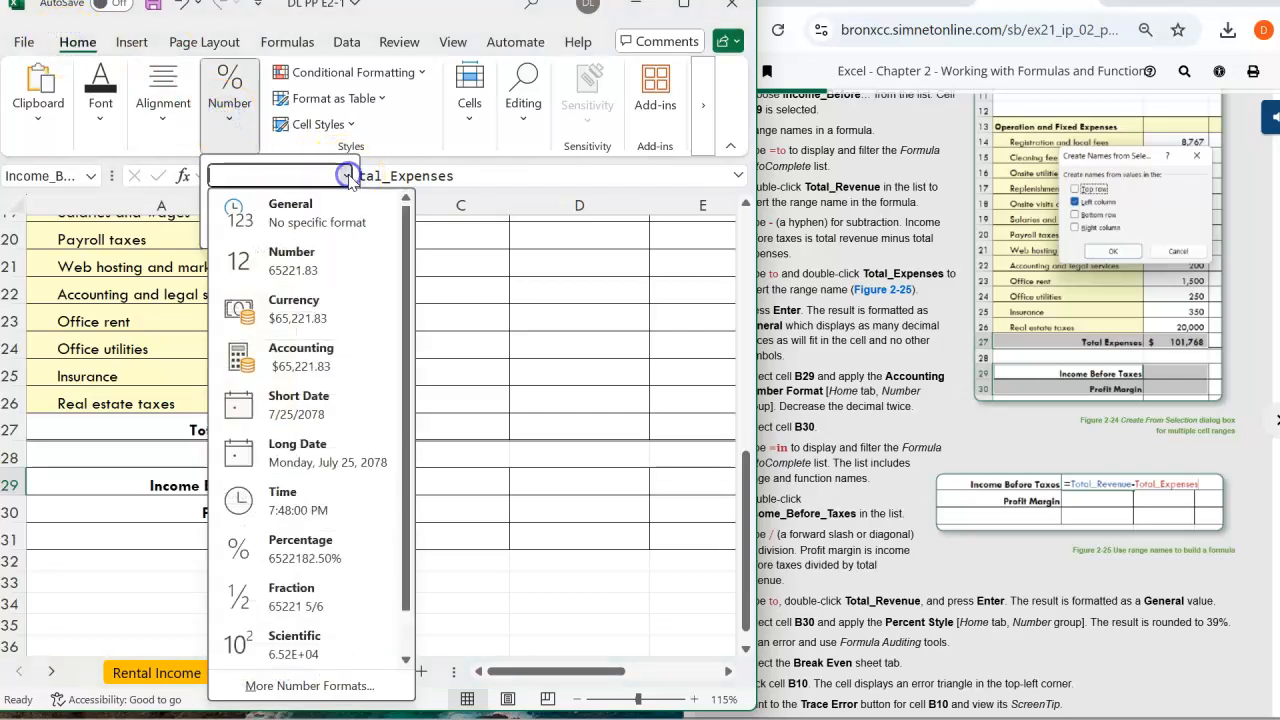
pyautogui.click(315, 356)
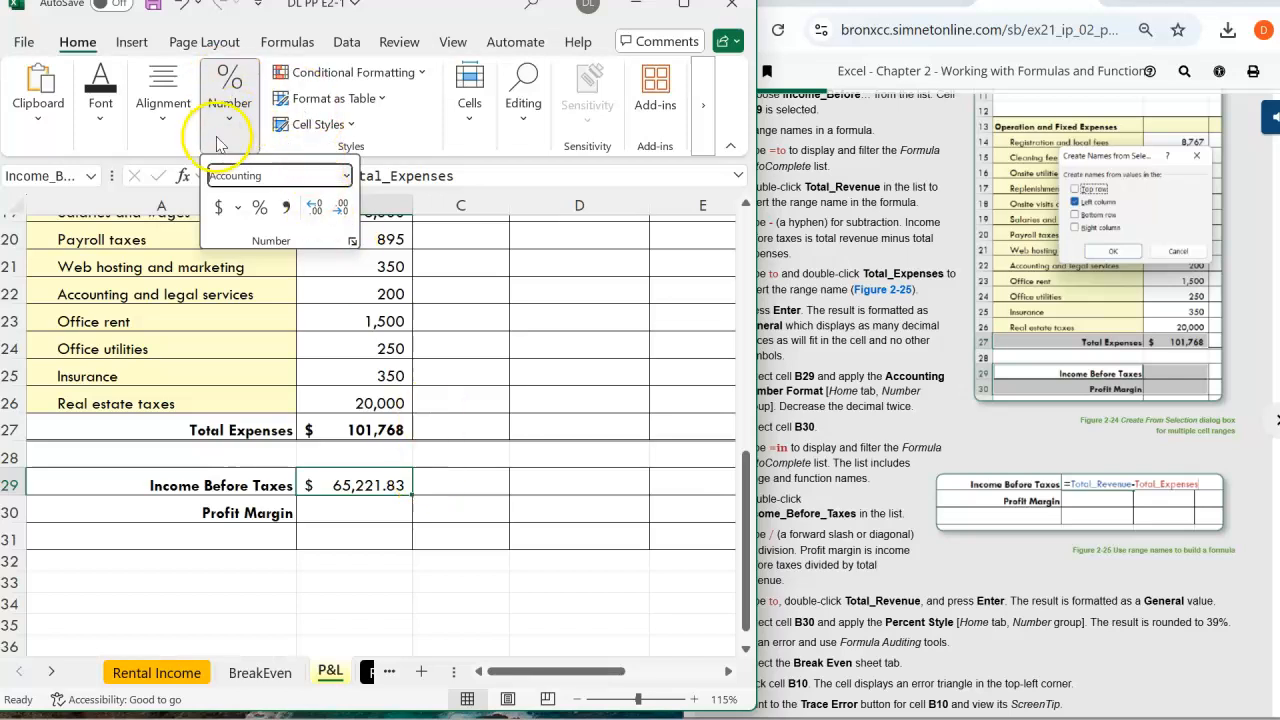
pyautogui.click(347, 175)
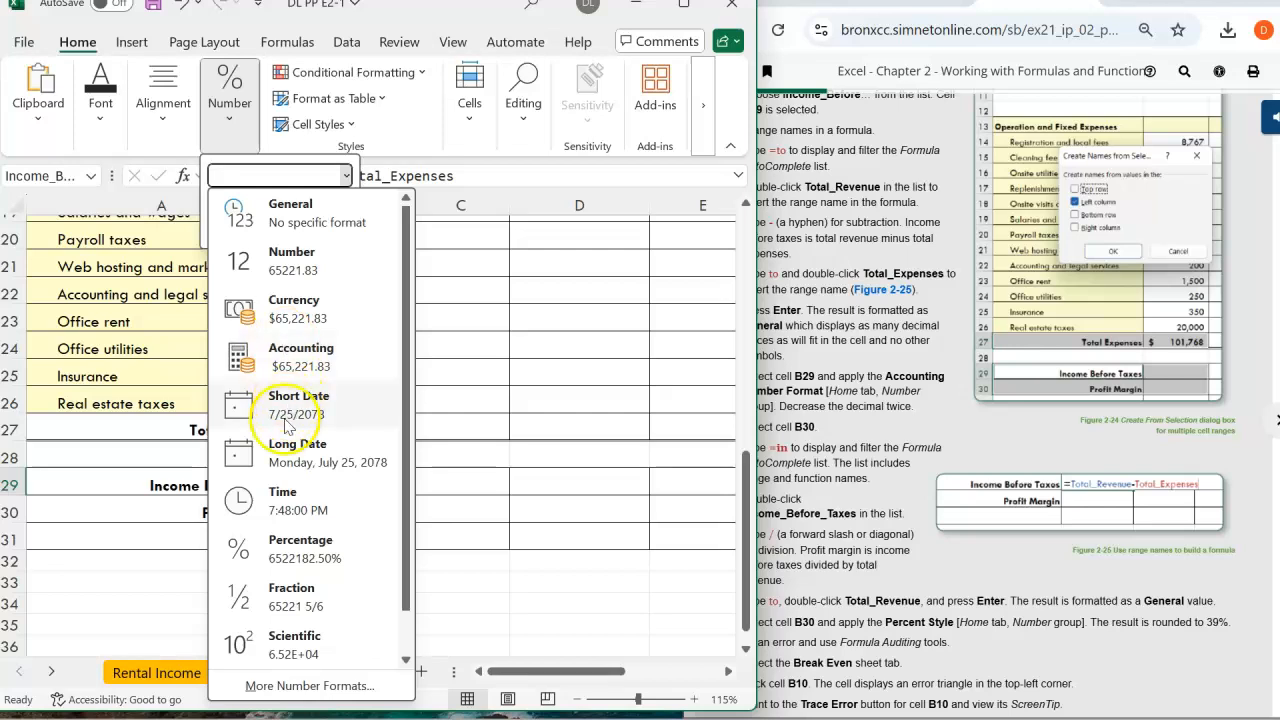
# Decrease B29's decimal places twice so it shows $ 65,222
pyautogui.click(785, 441)
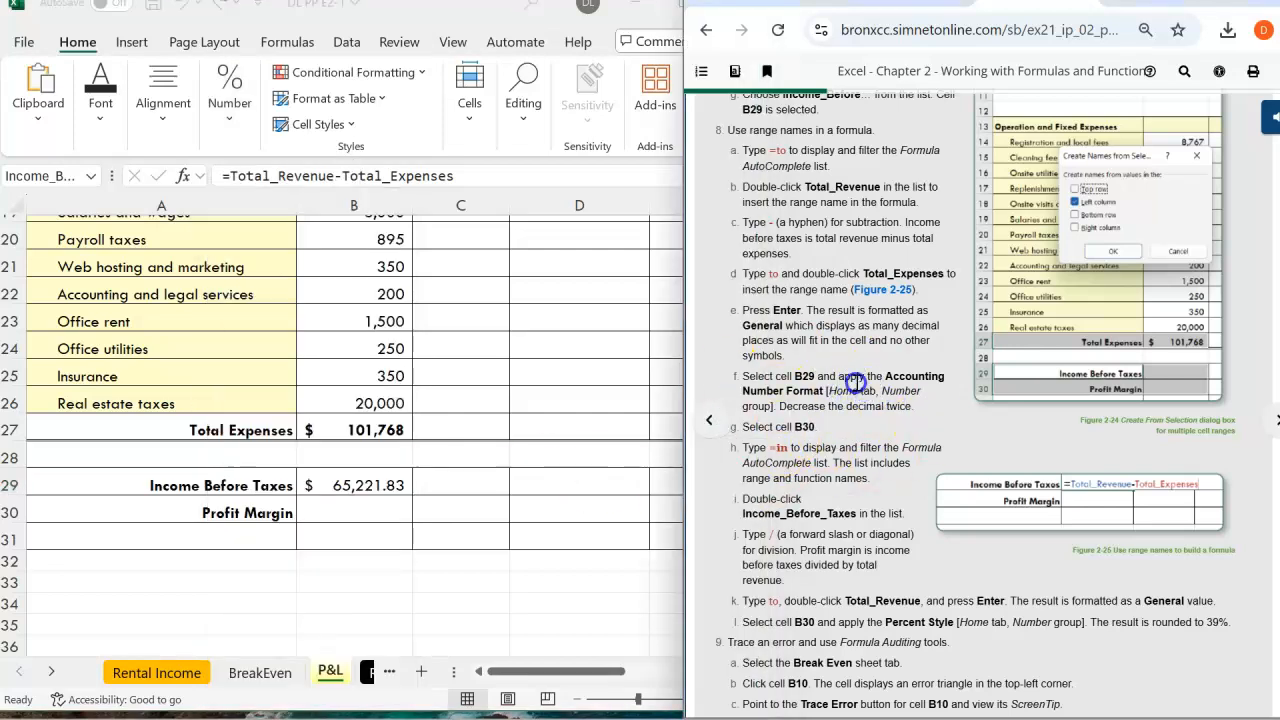
pyautogui.click(68, 41)
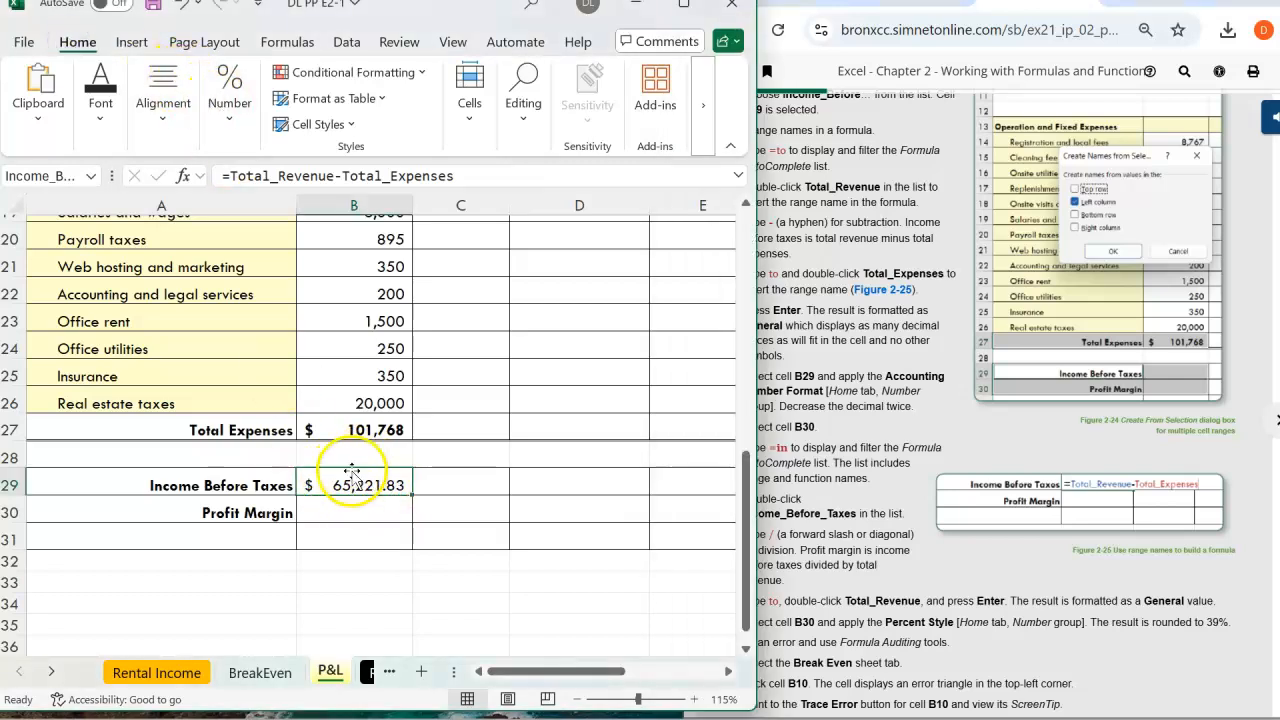
pyautogui.click(862, 400)
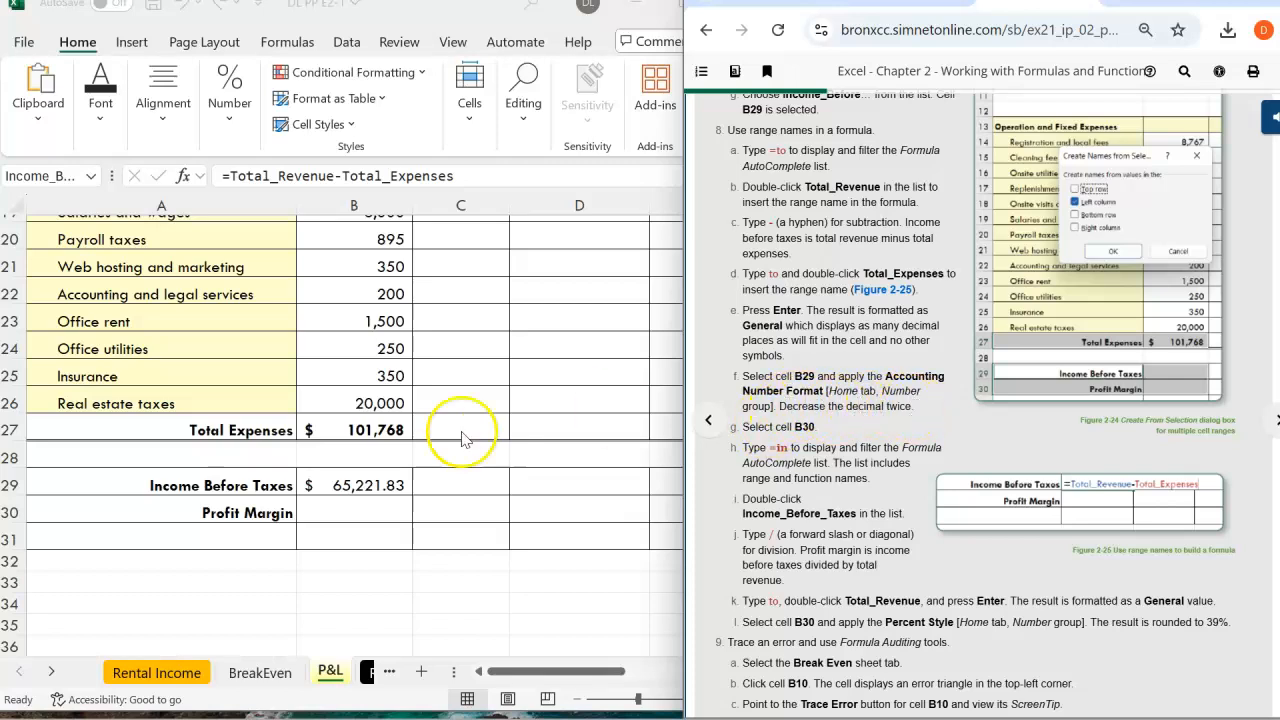
pyautogui.click(352, 486)
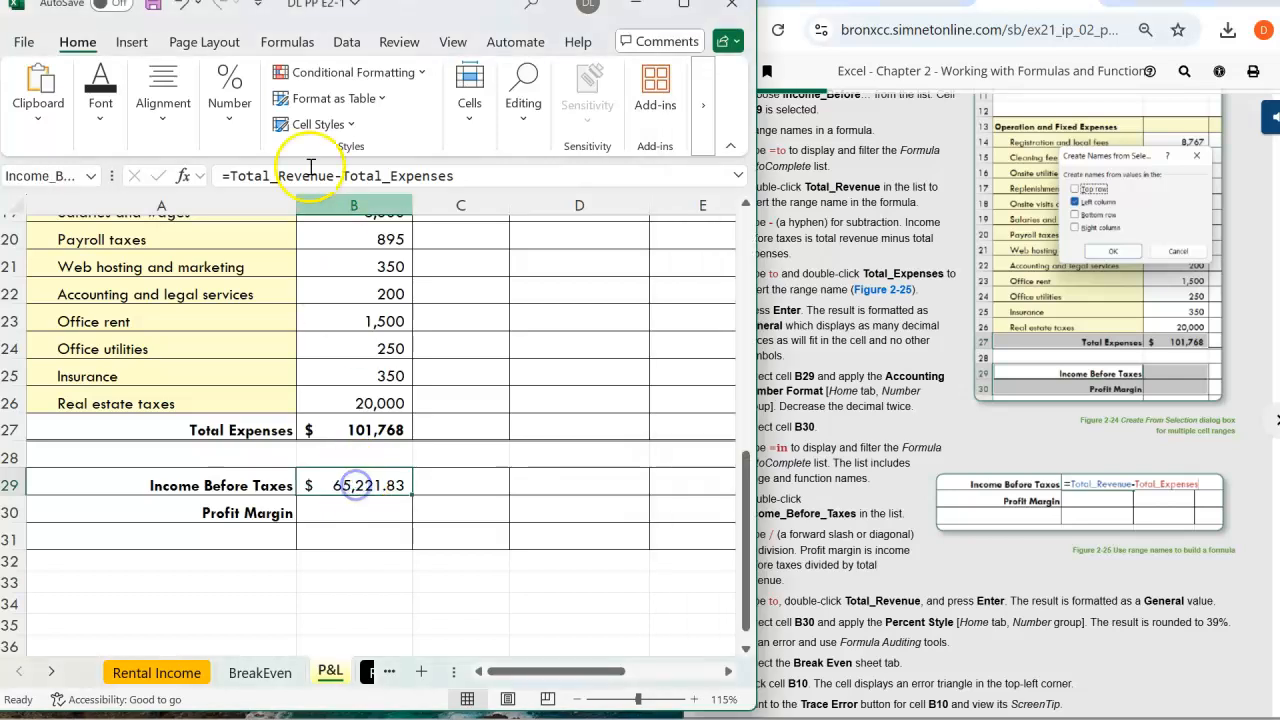
pyautogui.click(229, 108)
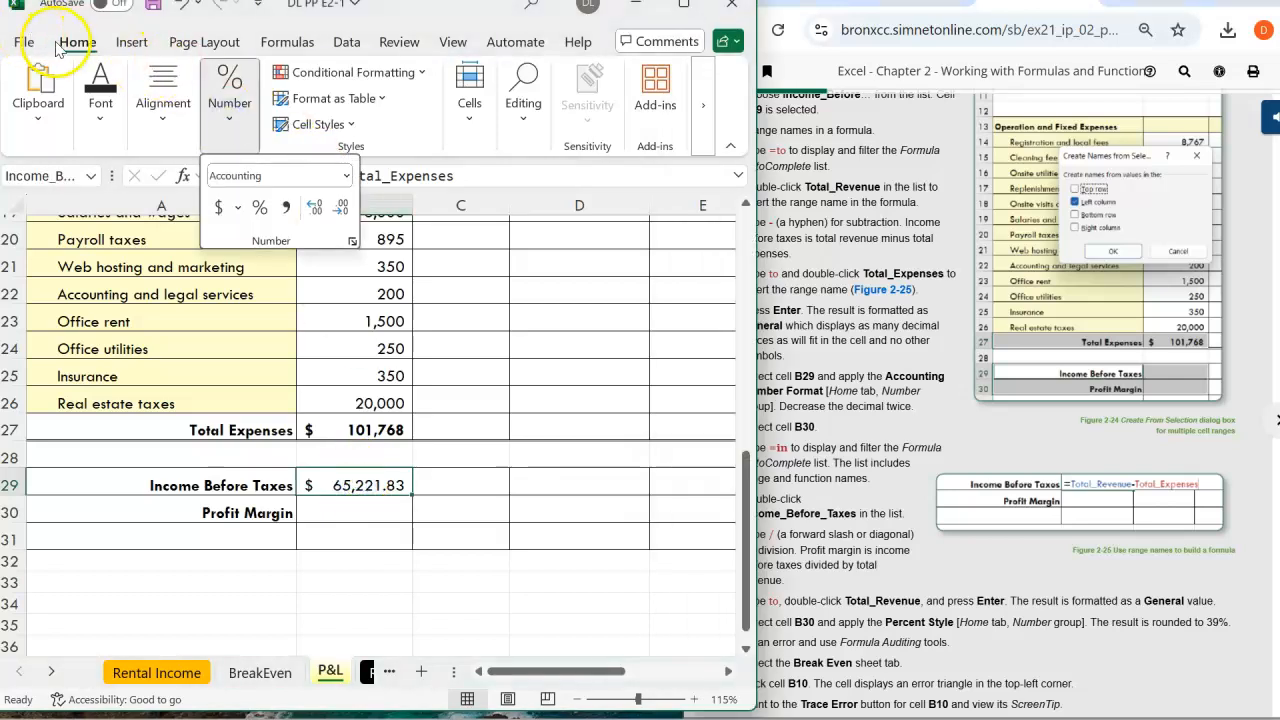
pyautogui.click(77, 40)
pyautogui.click(229, 115)
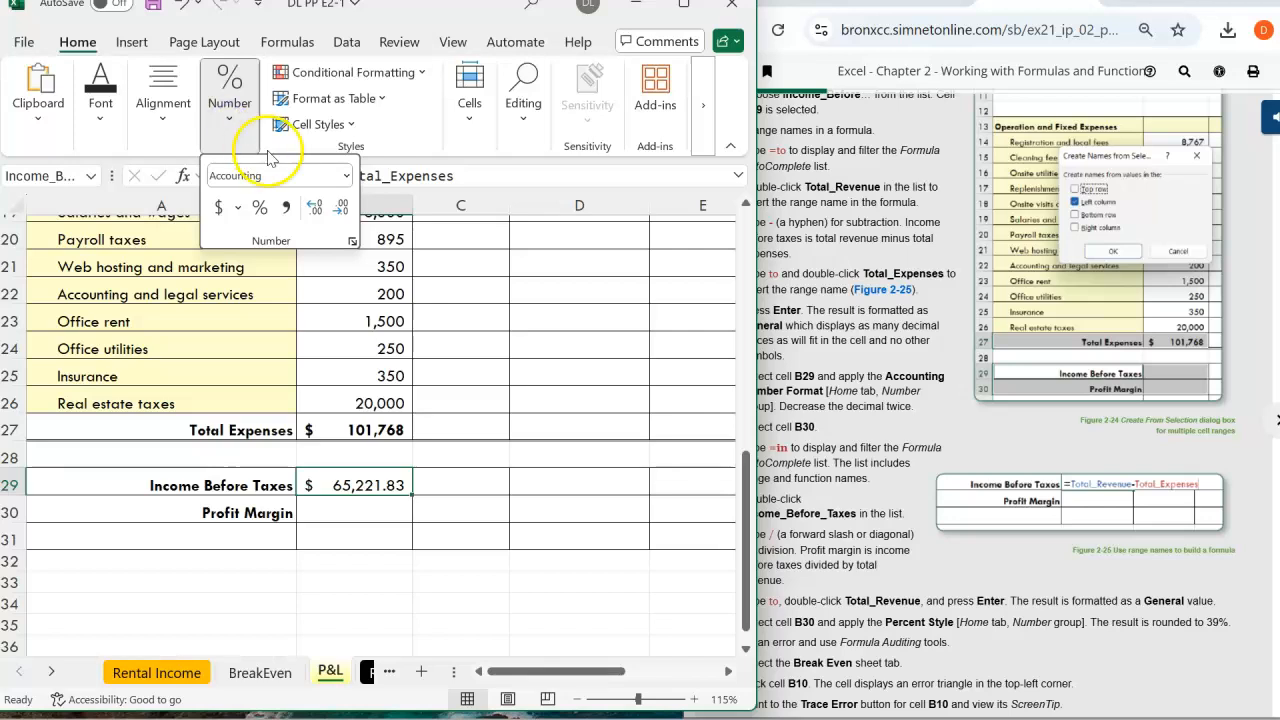
pyautogui.click(342, 208)
pyautogui.click(342, 208)
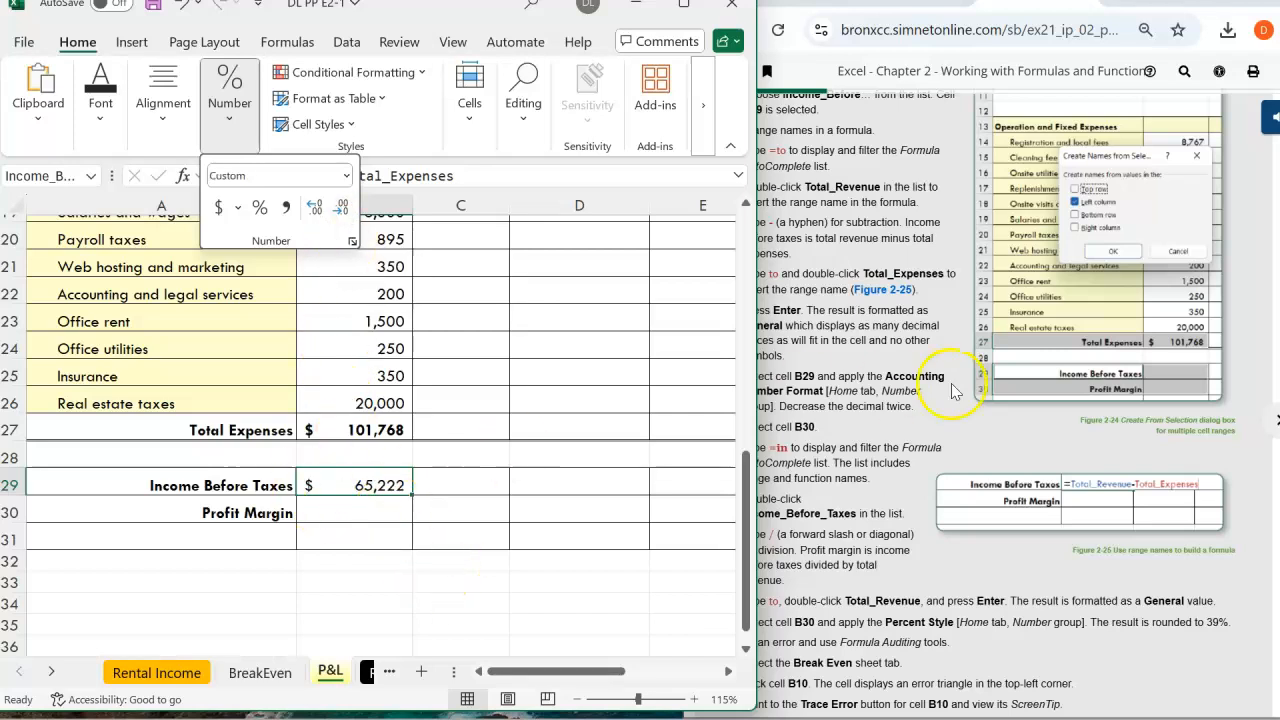
pyautogui.click(870, 388)
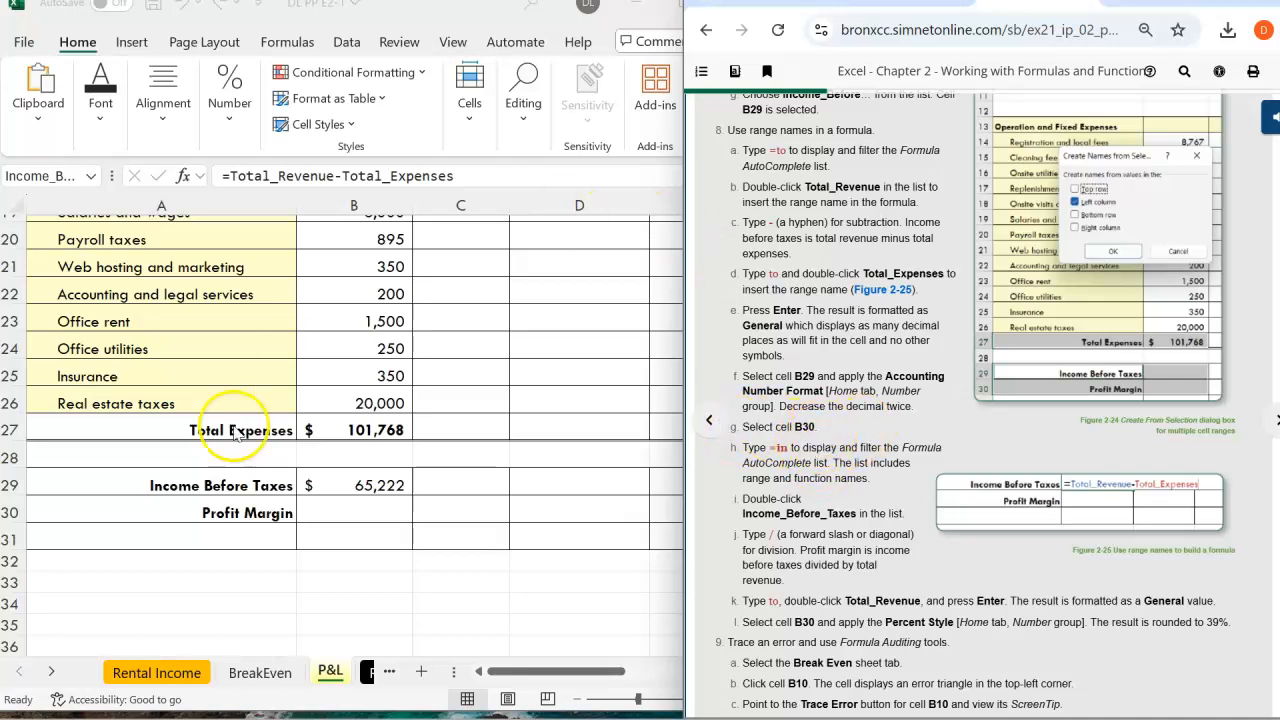
pyautogui.click(353, 510)
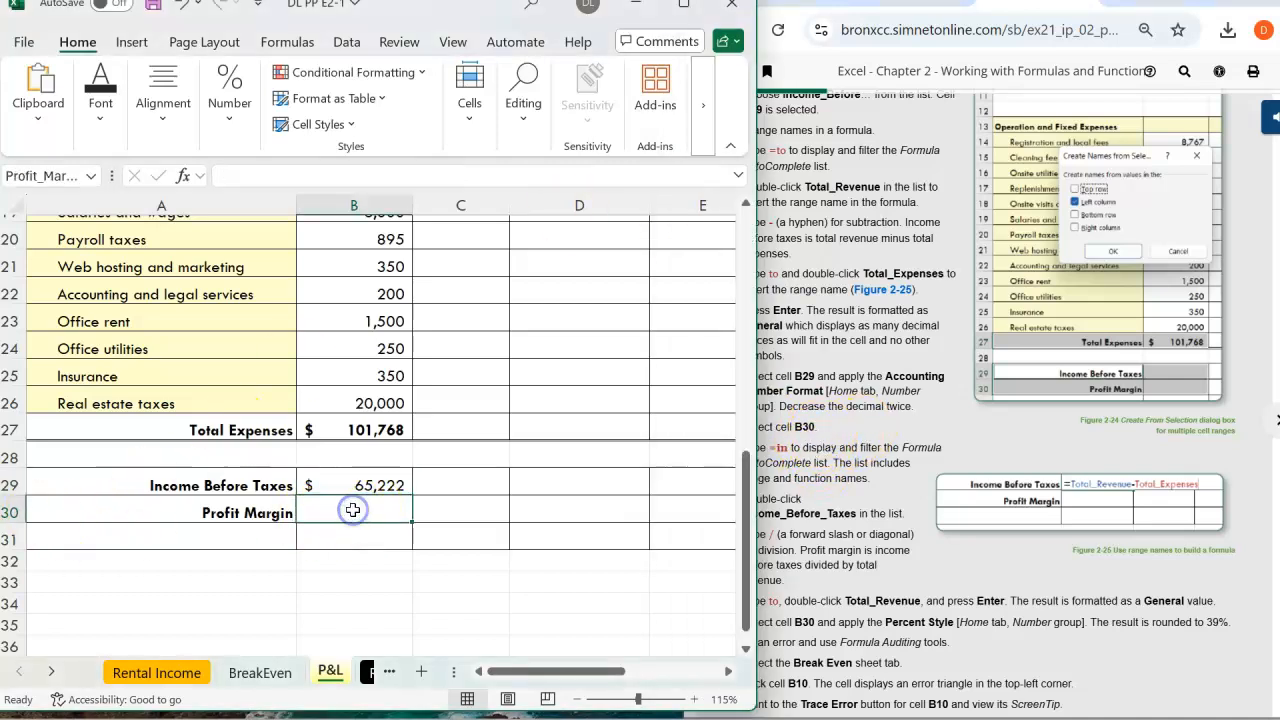
# Enter =Income_Before_Taxes/Total_Revenue in B30 via AutoComplete names, giving 0.390573238
pyautogui.click(822, 438)
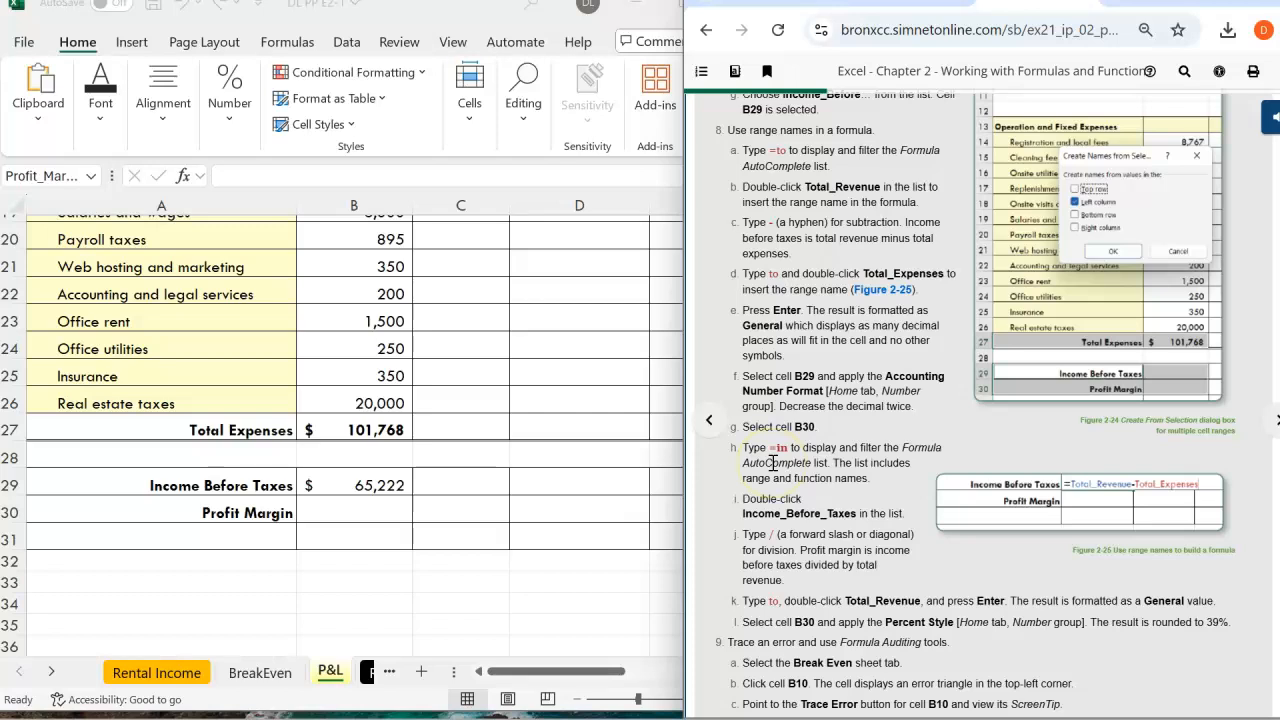
pyautogui.click(376, 508)
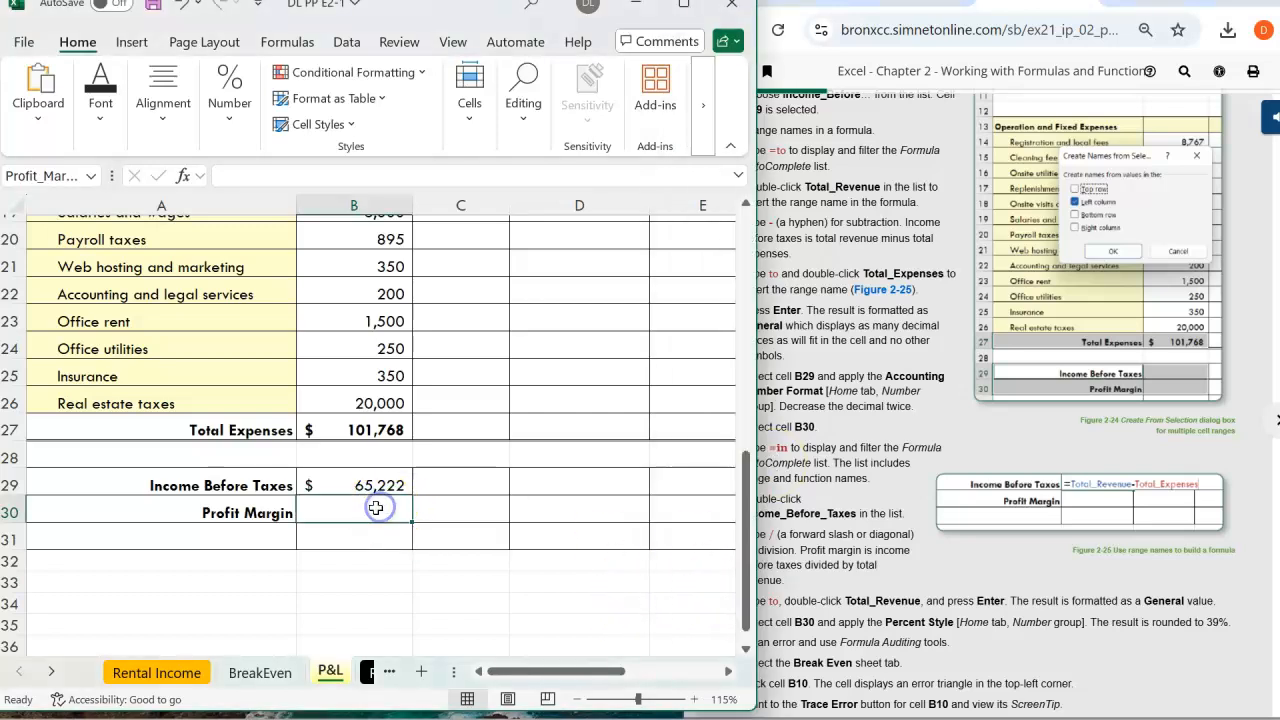
pyautogui.write('=')
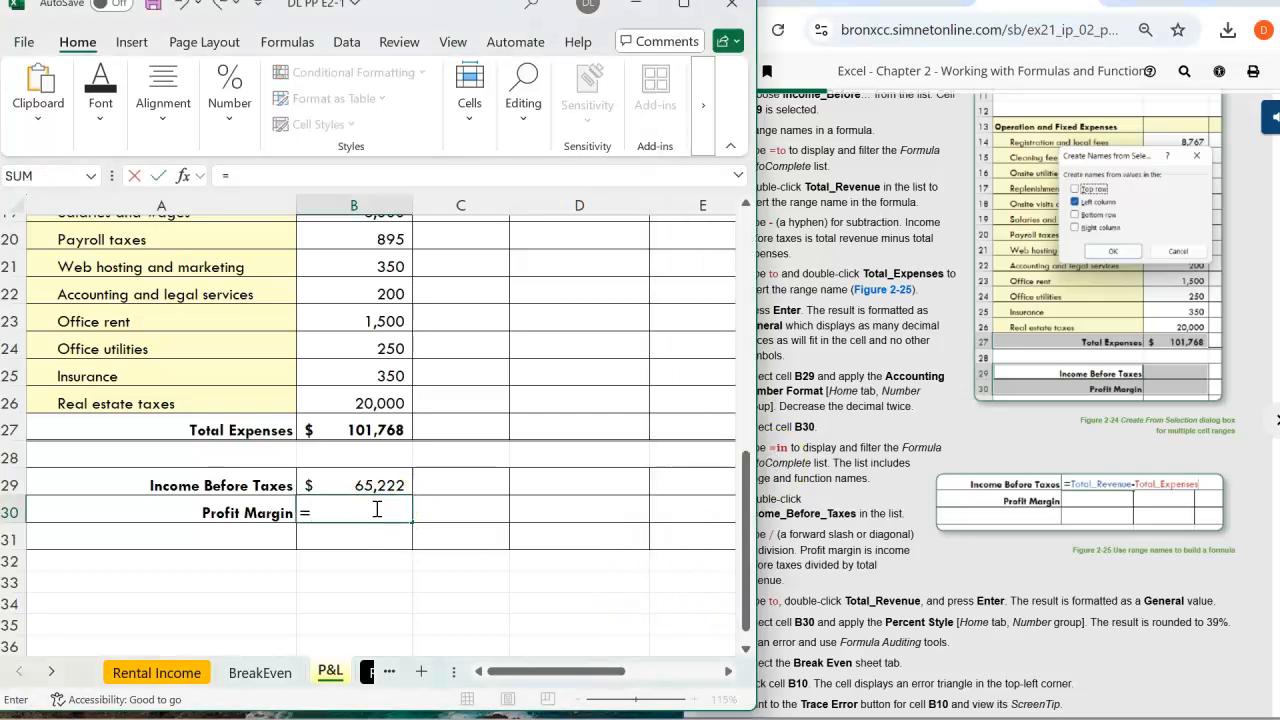
pyautogui.write('in')
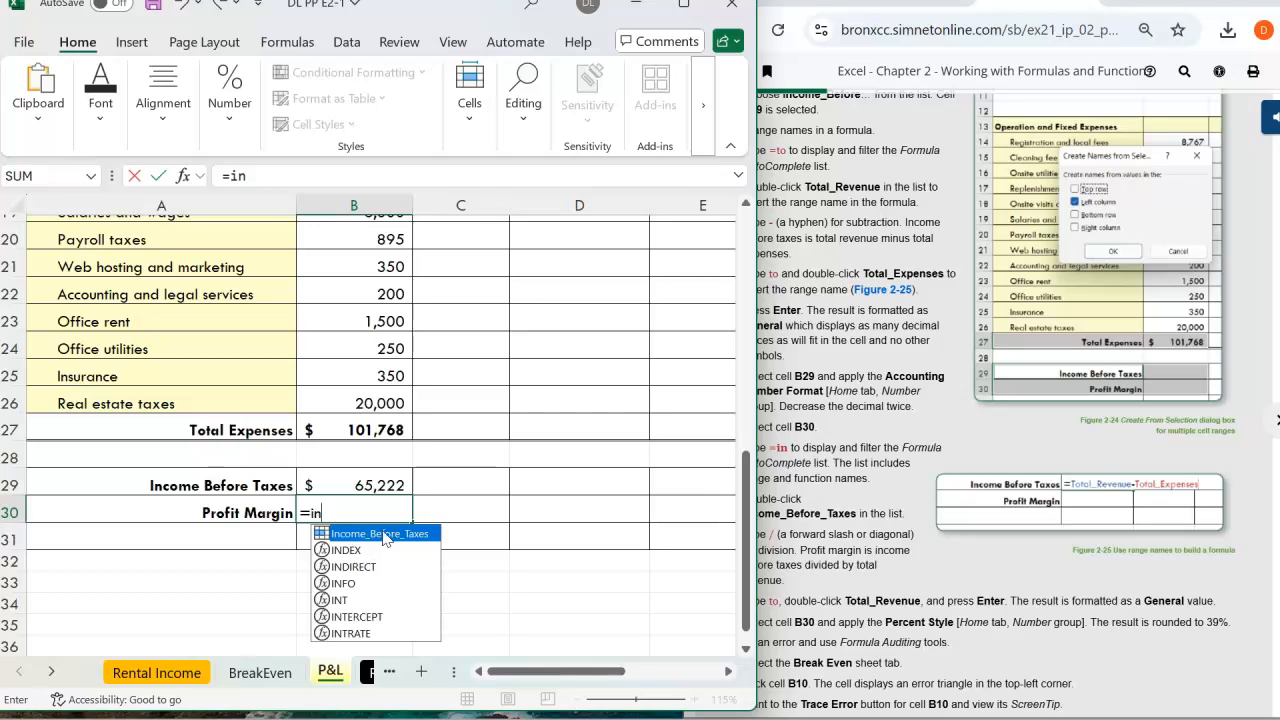
pyautogui.doubleClick(383, 534)
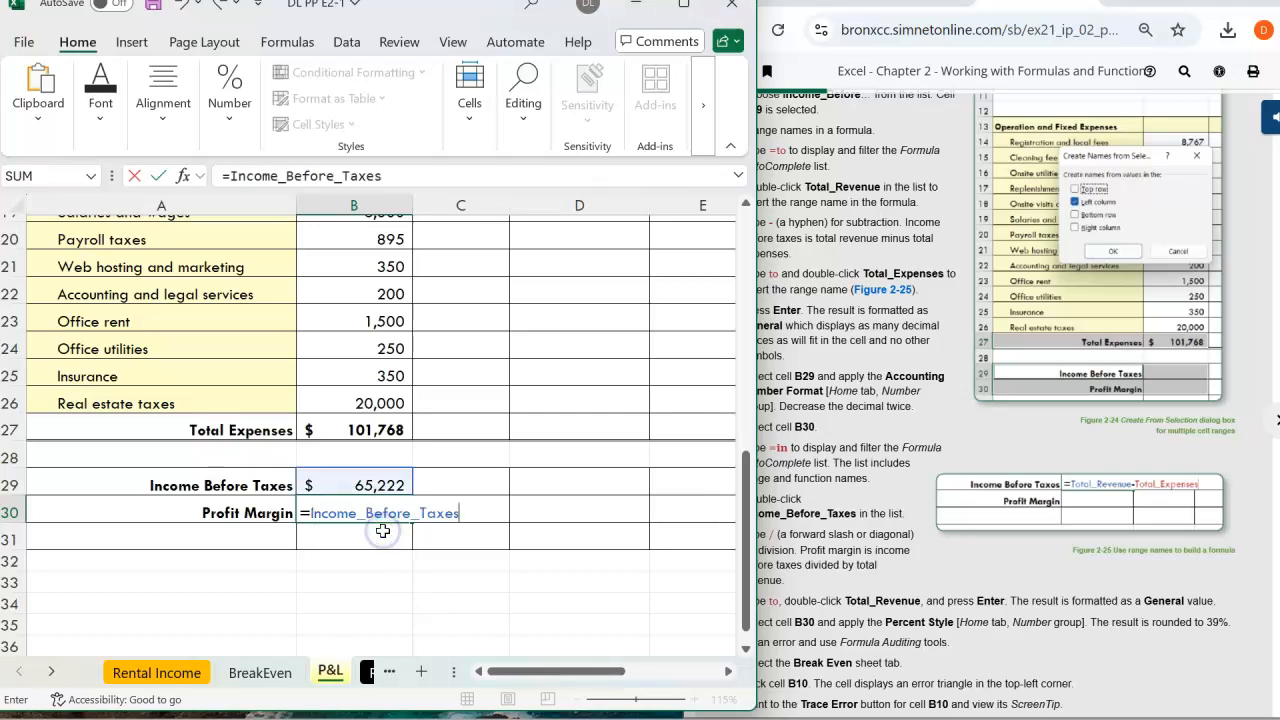
pyautogui.click(880, 440)
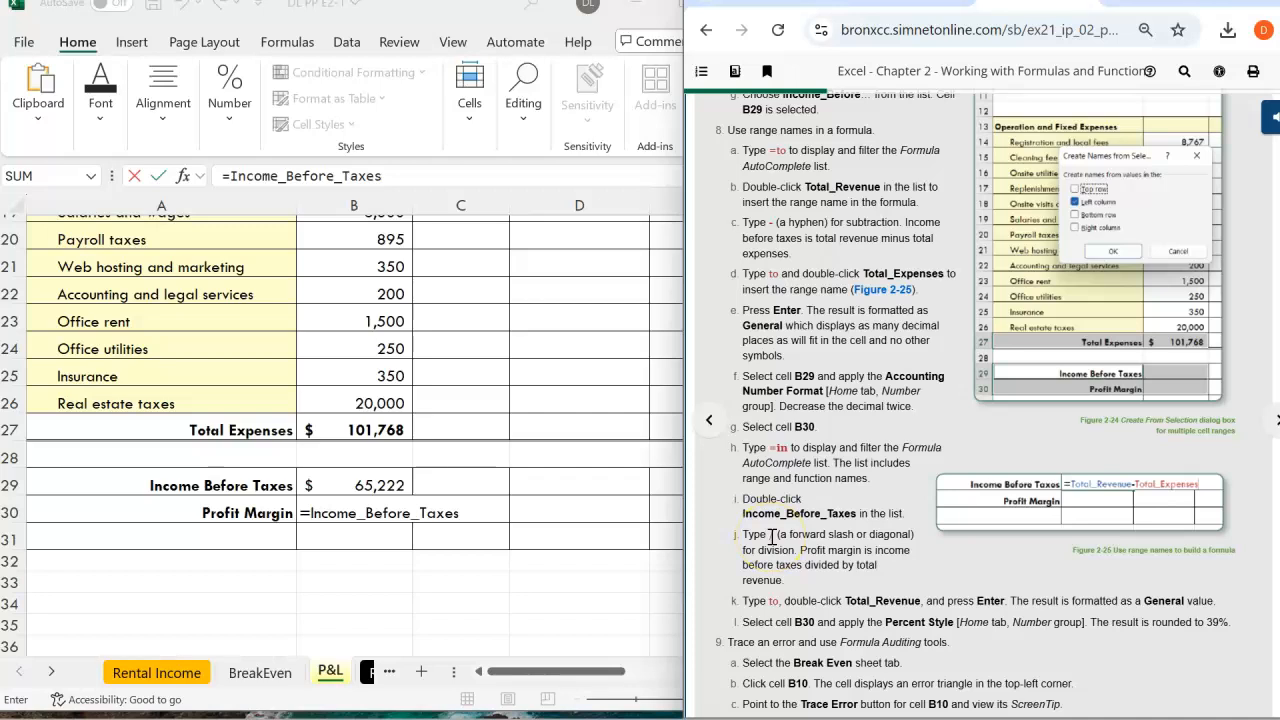
pyautogui.click(449, 177)
pyautogui.write('/')
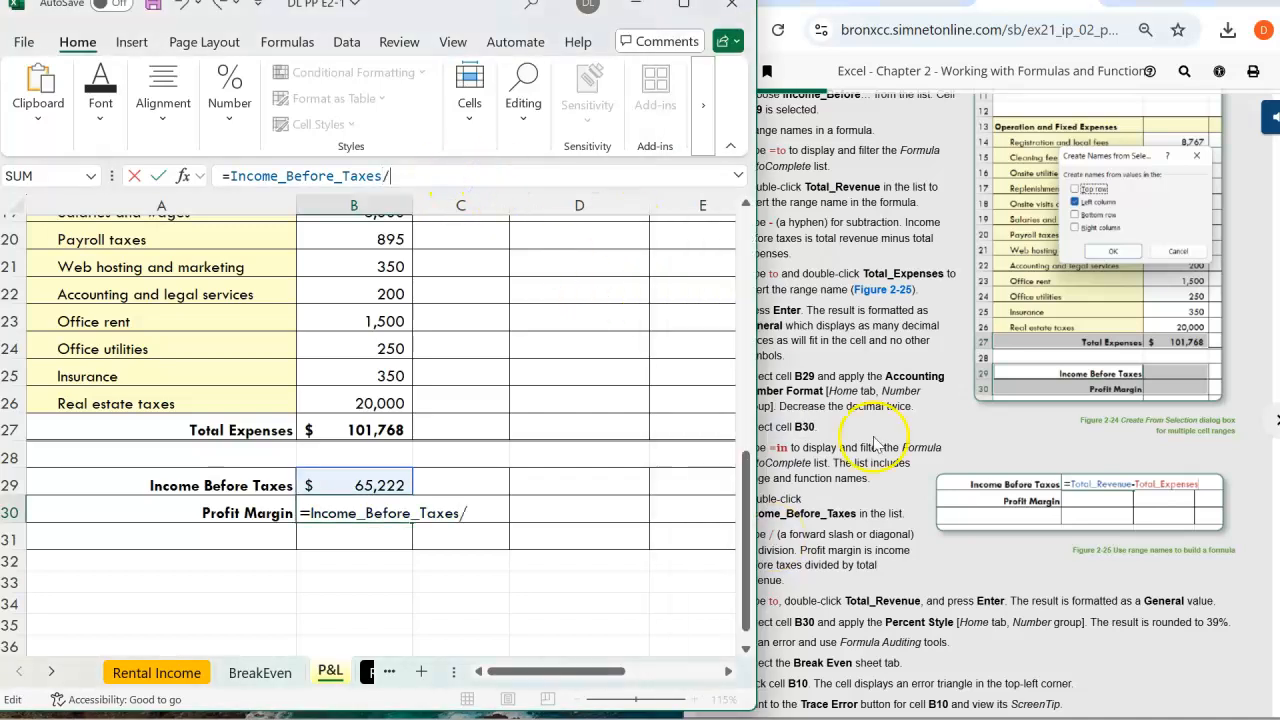
pyautogui.click(858, 520)
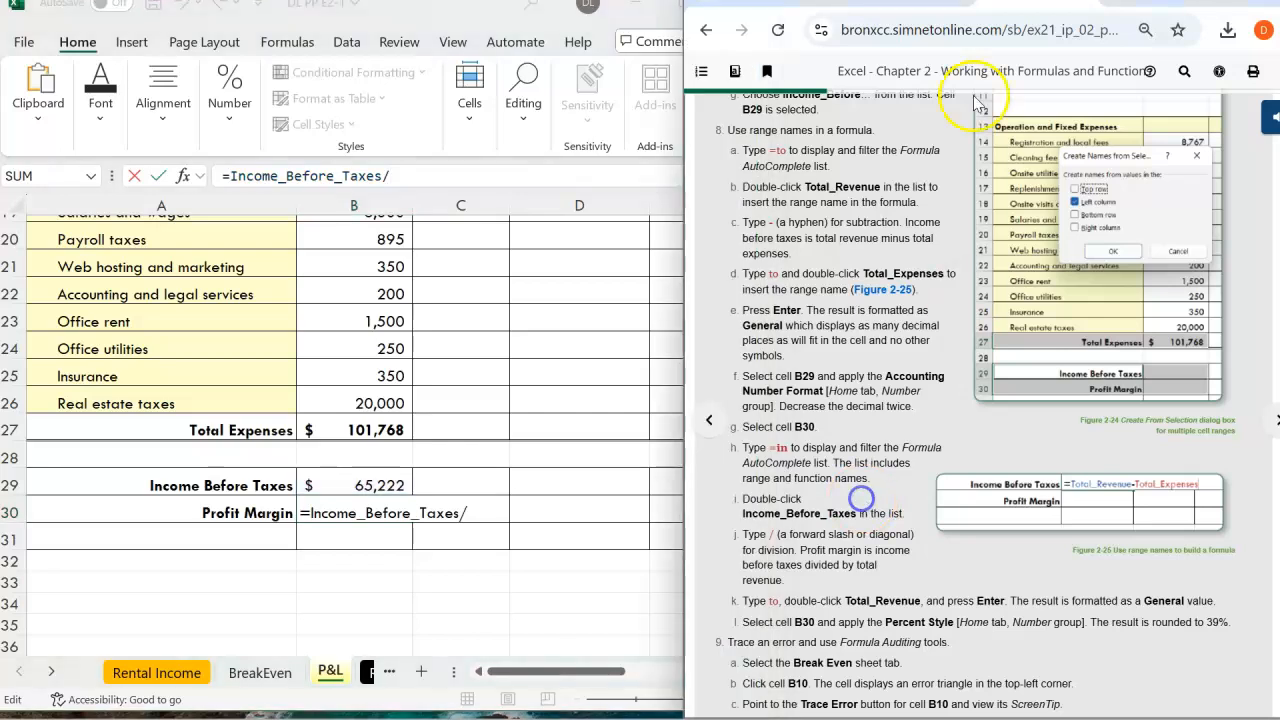
pyautogui.moveTo(1106, 4); pyautogui.dragTo(1169, 4)
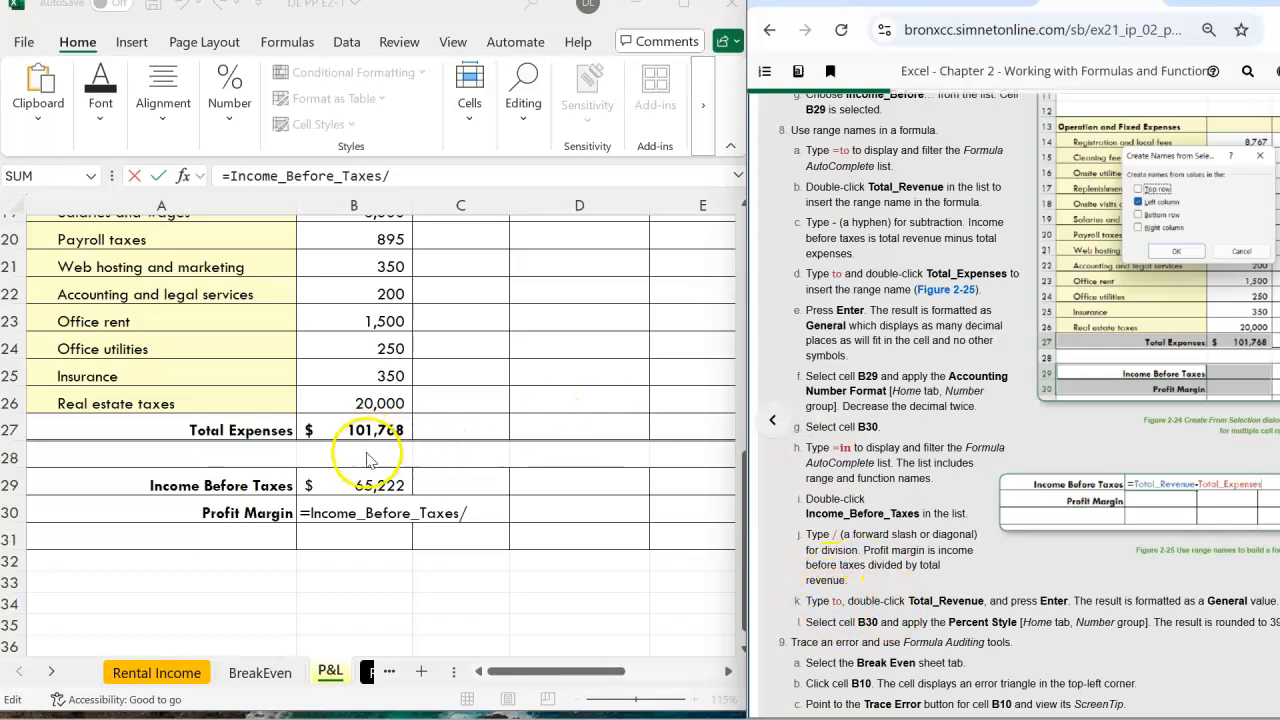
pyautogui.click(477, 513)
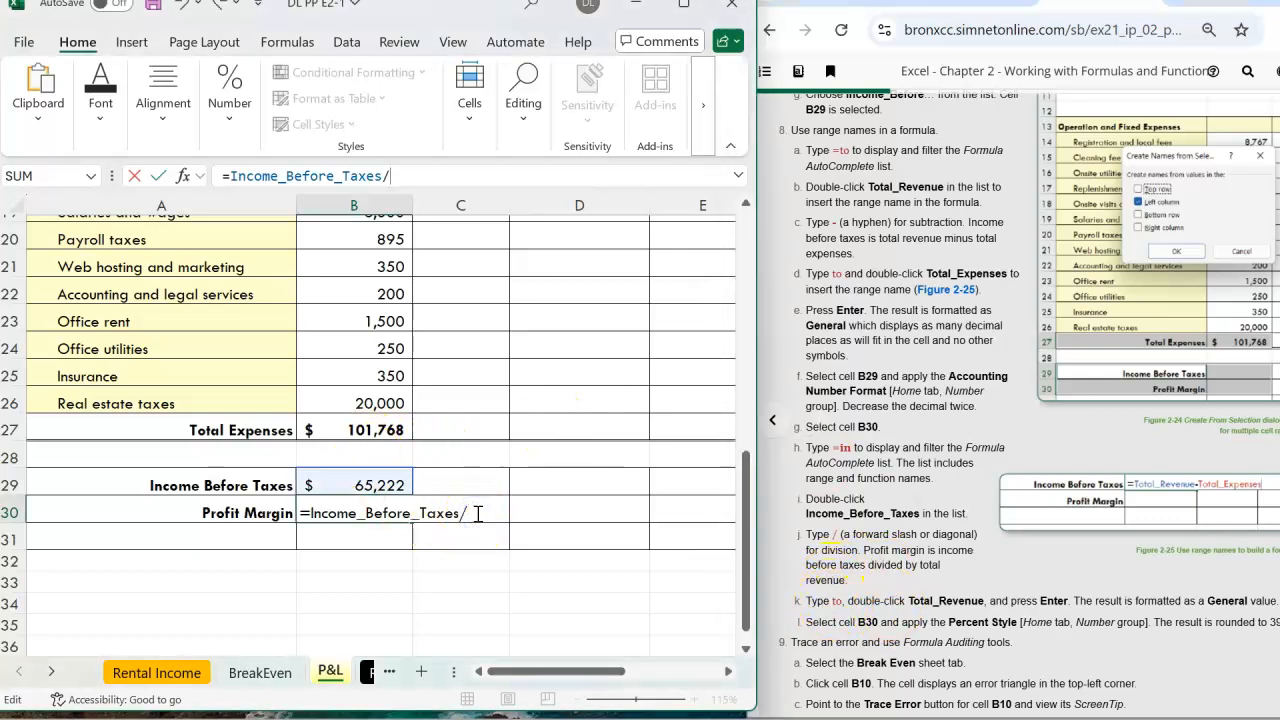
pyautogui.write('t')
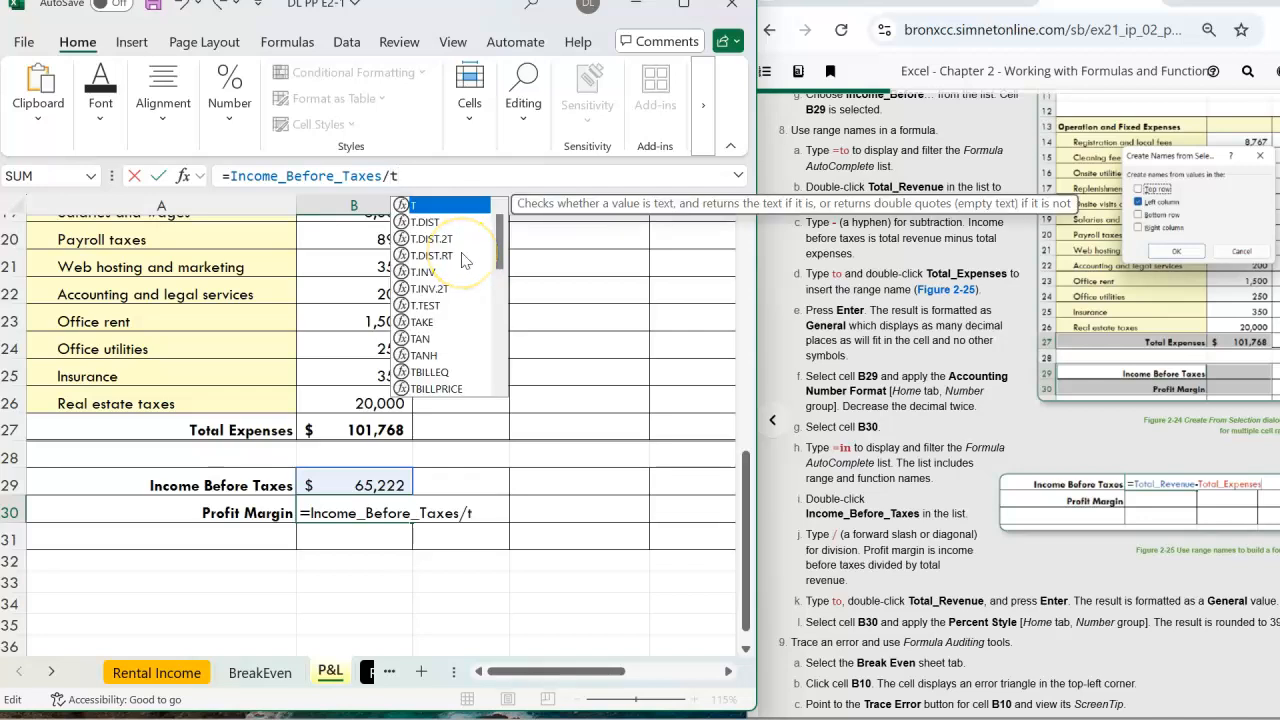
pyautogui.write('o')
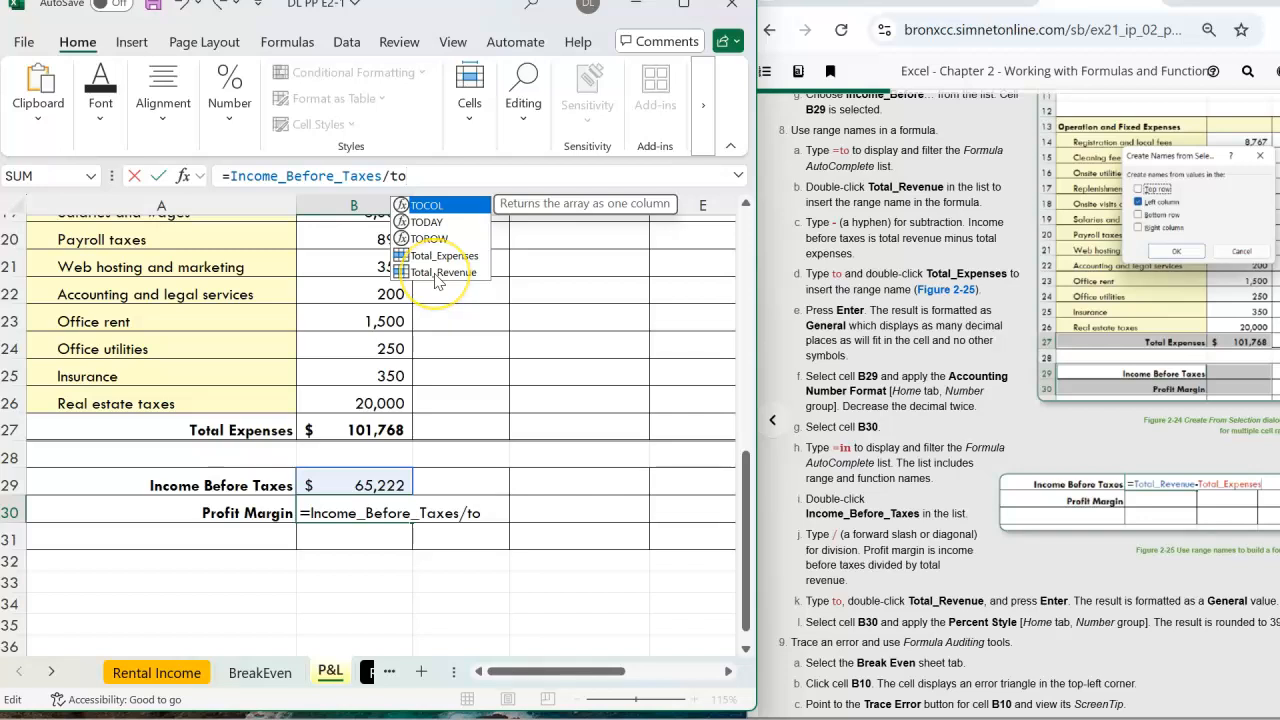
pyautogui.doubleClick(437, 272)
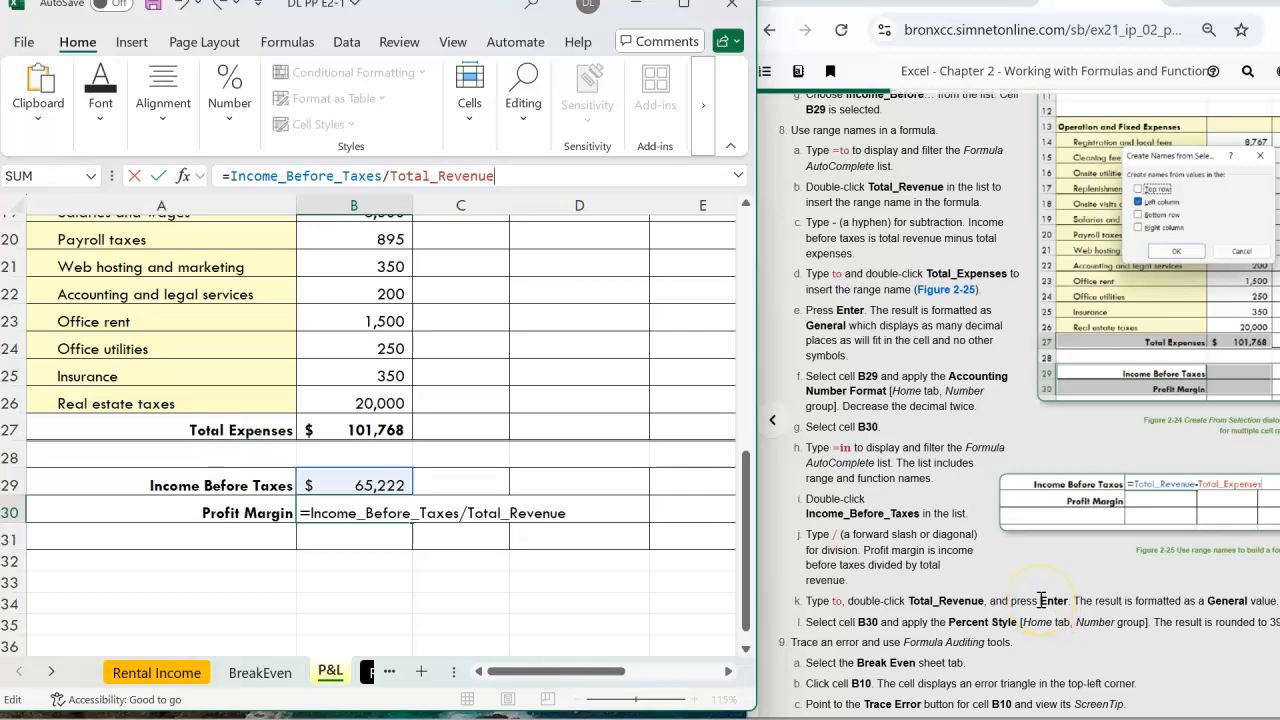
pyautogui.press('Return')
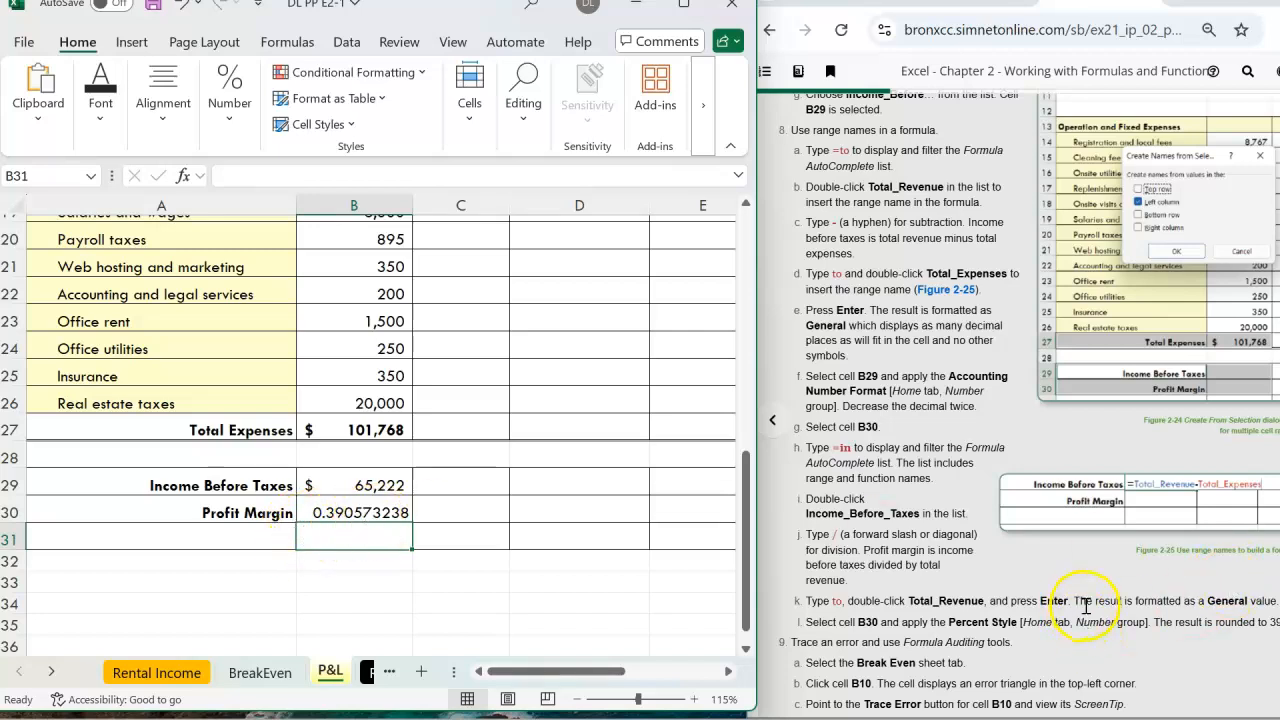
# Choose Percentage from the number format list for B30, displaying 39.06%
pyautogui.click(383, 514)
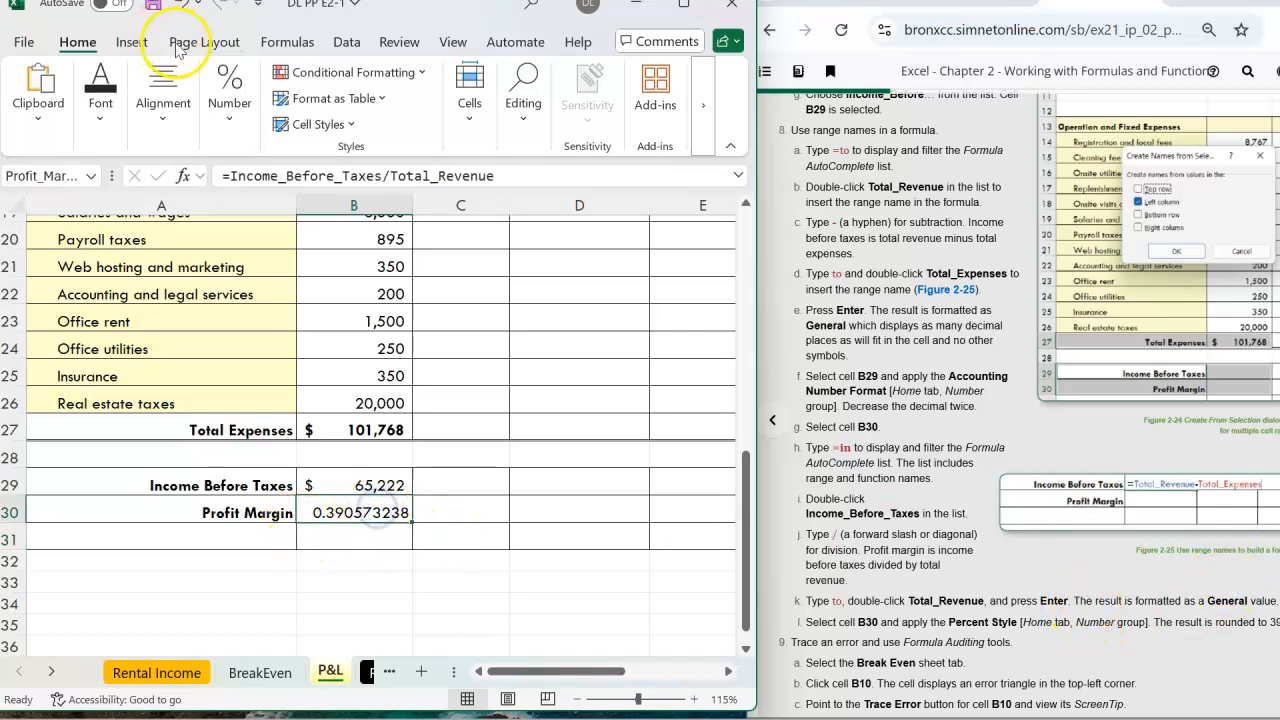
pyautogui.click(229, 105)
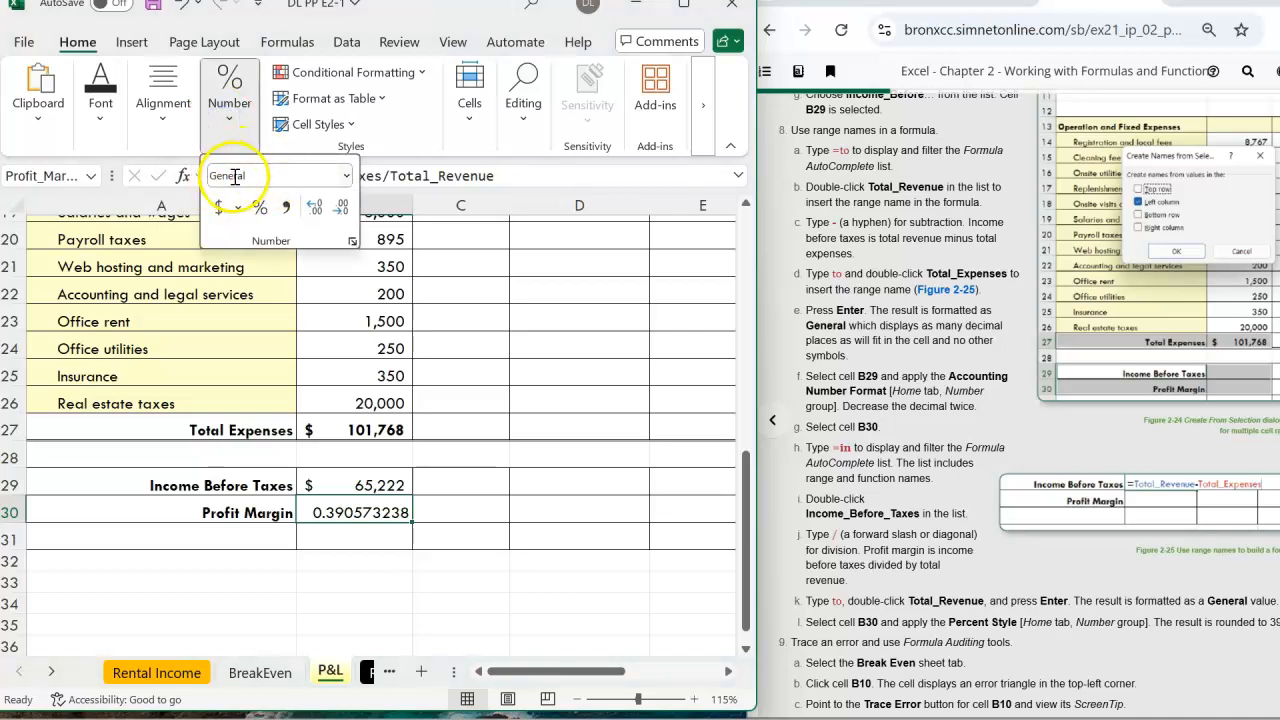
pyautogui.click(1168, 598)
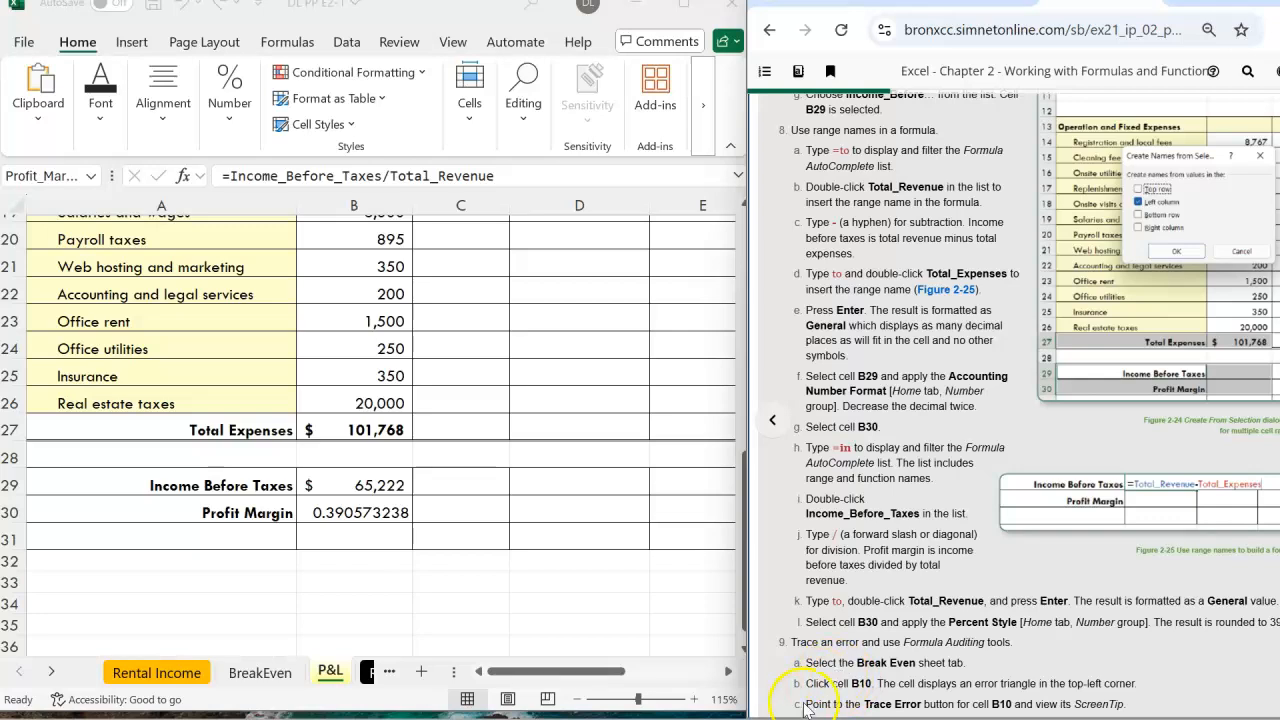
pyautogui.moveTo(1140, 2)
pyautogui.mouseDown()
pyautogui.moveTo(1097, 2)
pyautogui.moveTo(1121, 2)
pyautogui.mouseUp()
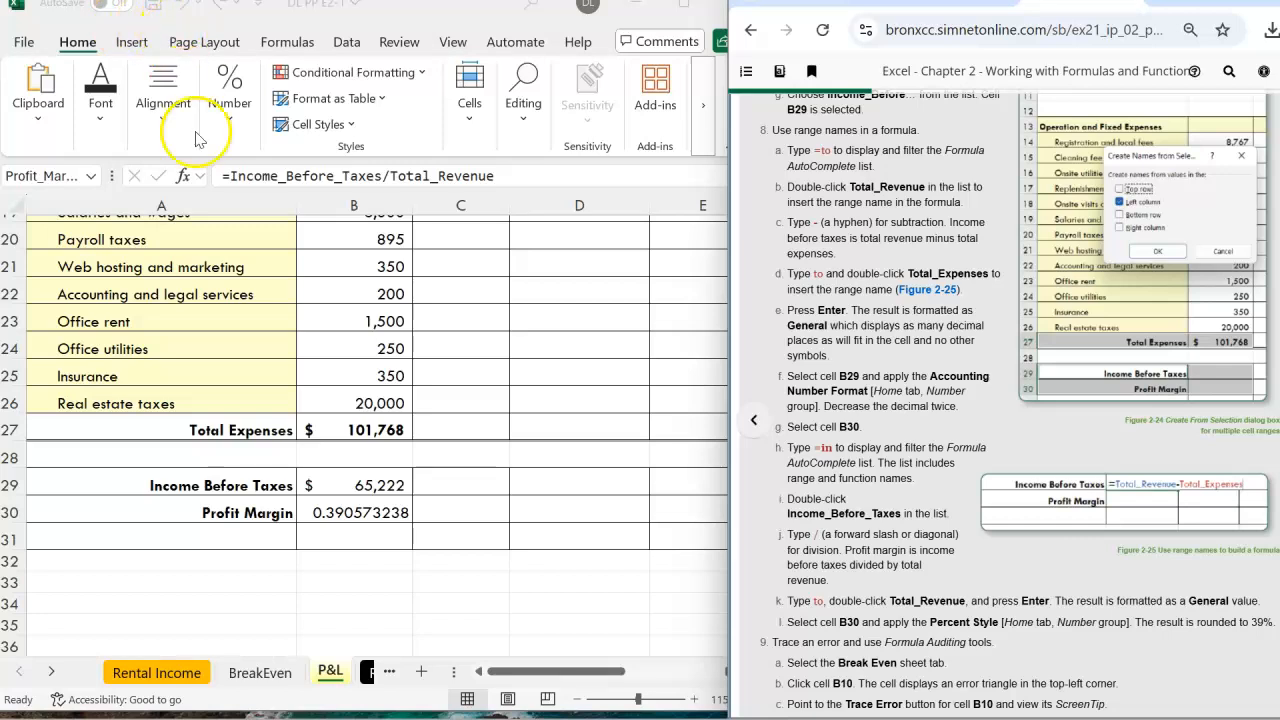
pyautogui.click(357, 522)
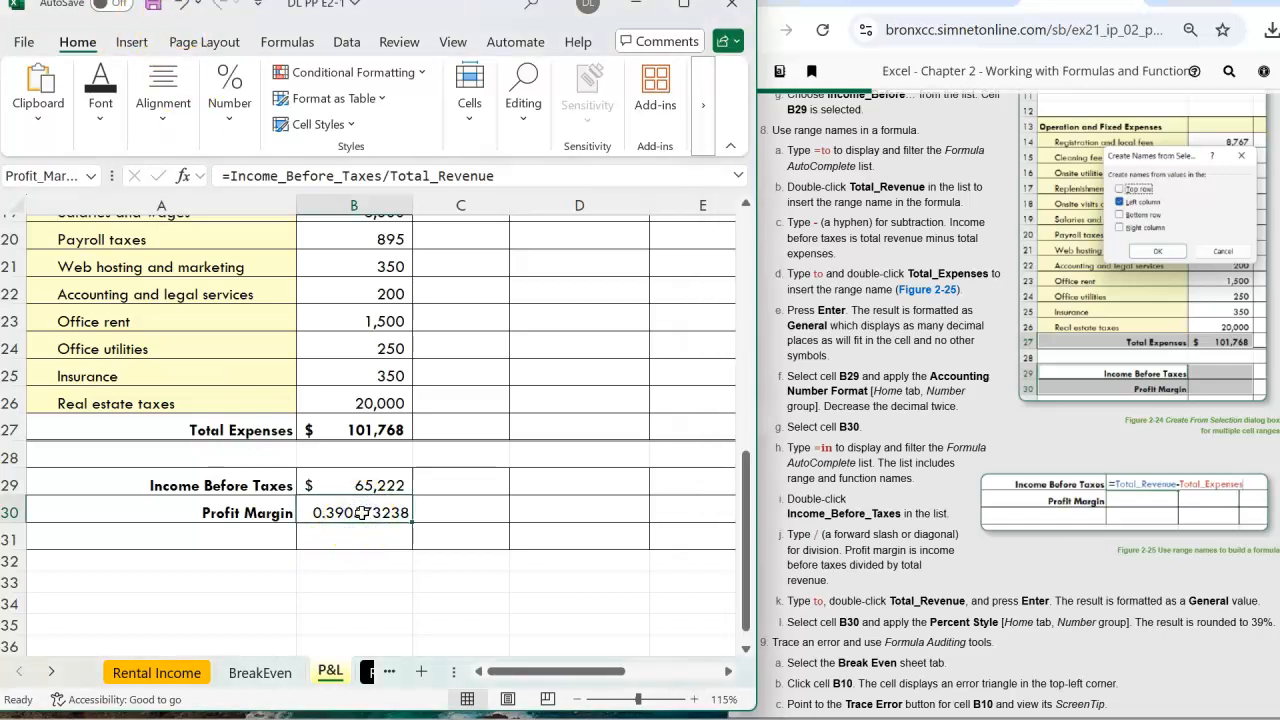
pyautogui.click(227, 118)
pyautogui.click(346, 176)
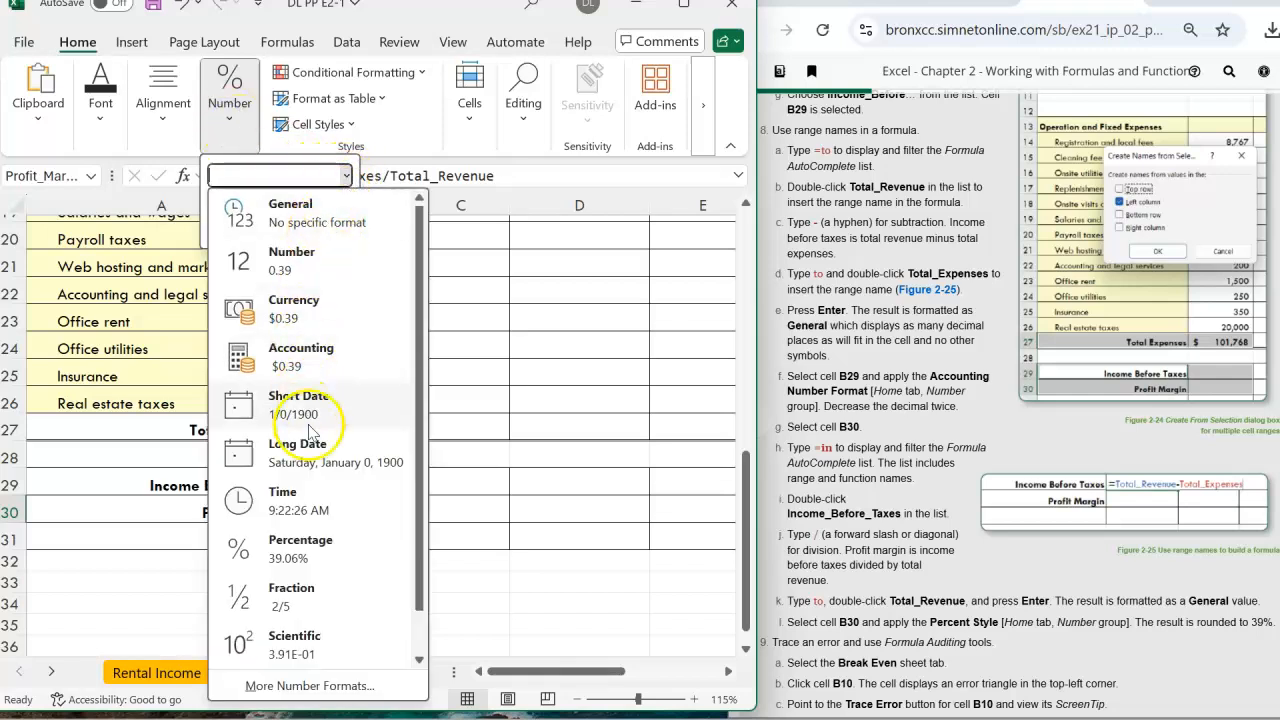
pyautogui.click(315, 557)
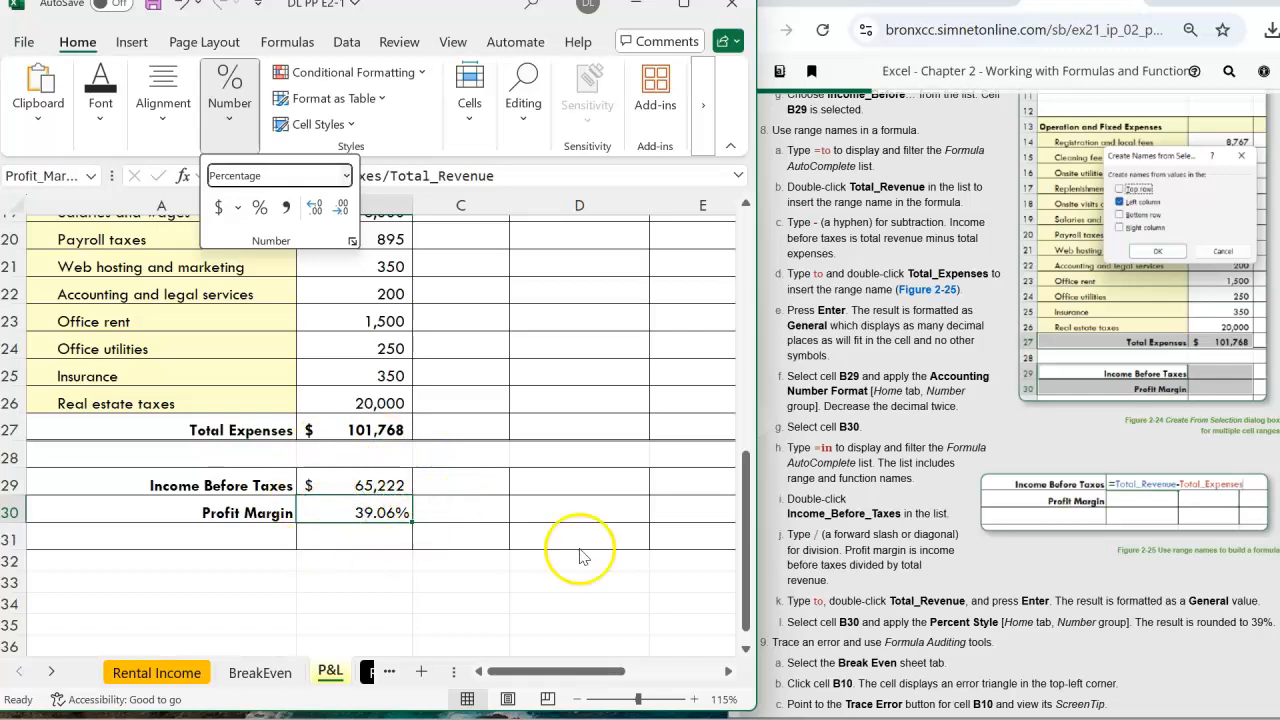
pyautogui.click(885, 592)
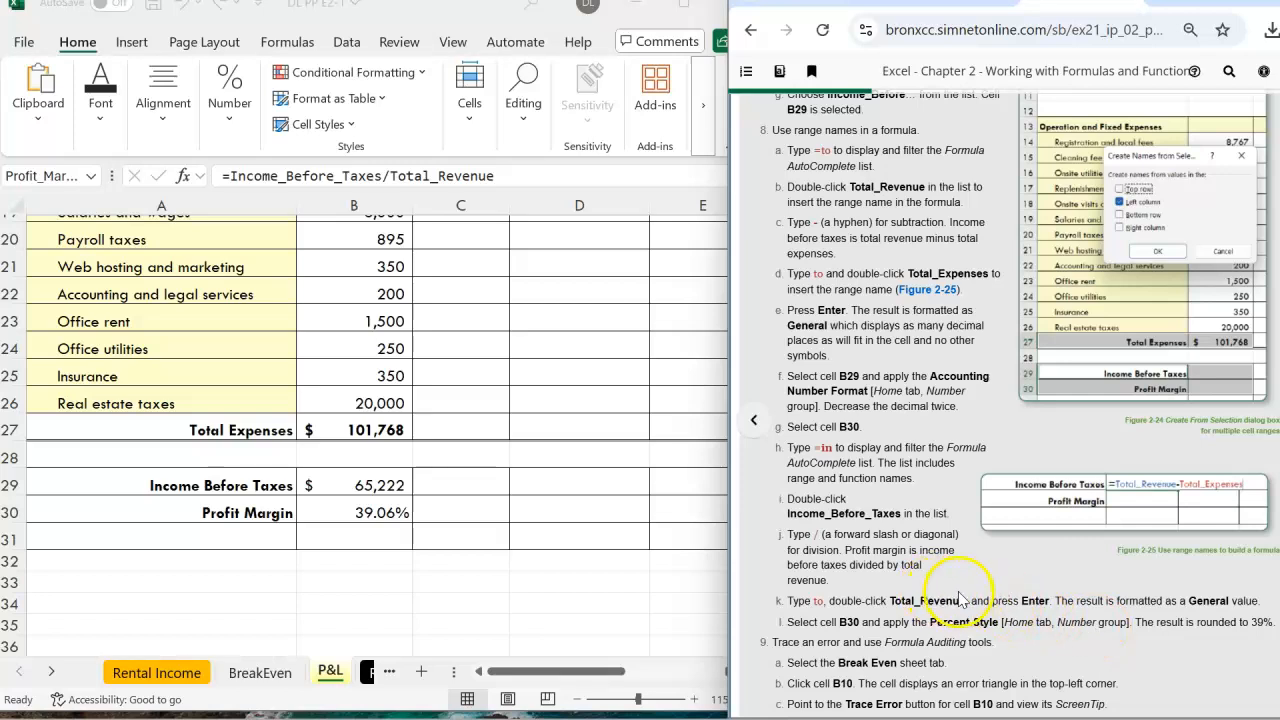
# Scroll the SIMnet instructions down to steps 9 and 10 on error tracing and order of operations
pyautogui.scroll(-3, 945, 596)
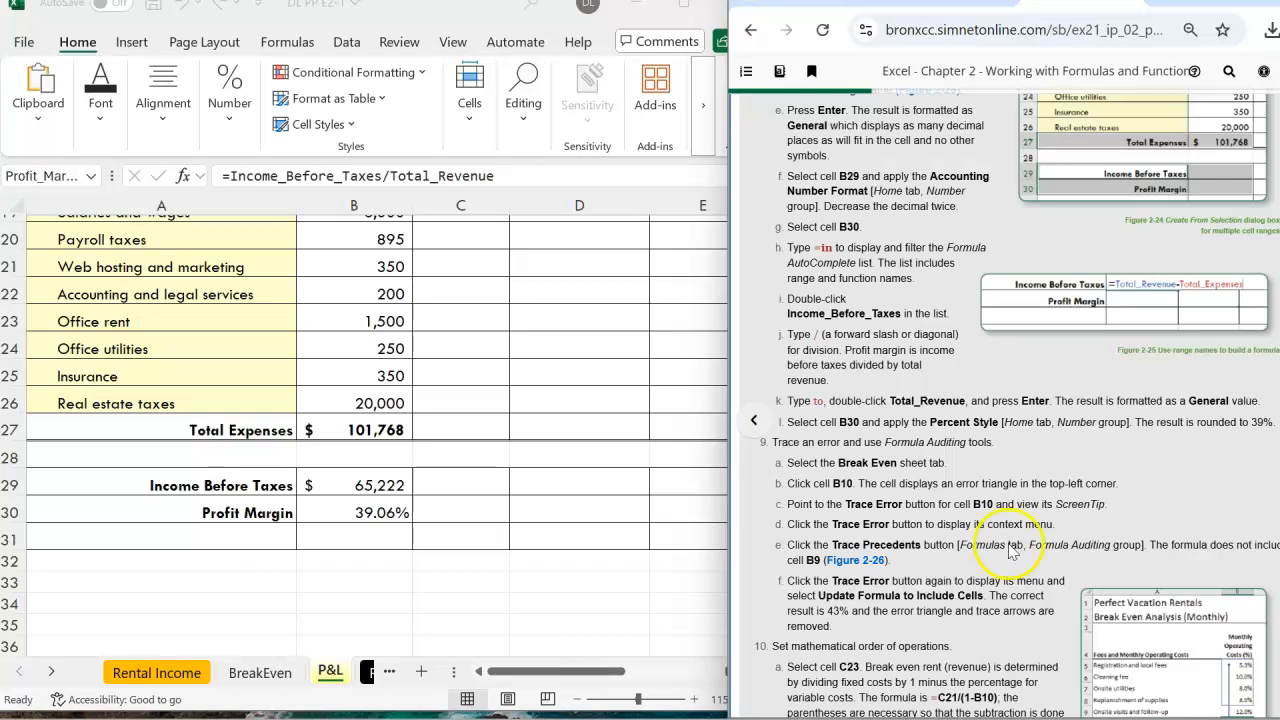
pyautogui.scroll(-2, 988, 483)
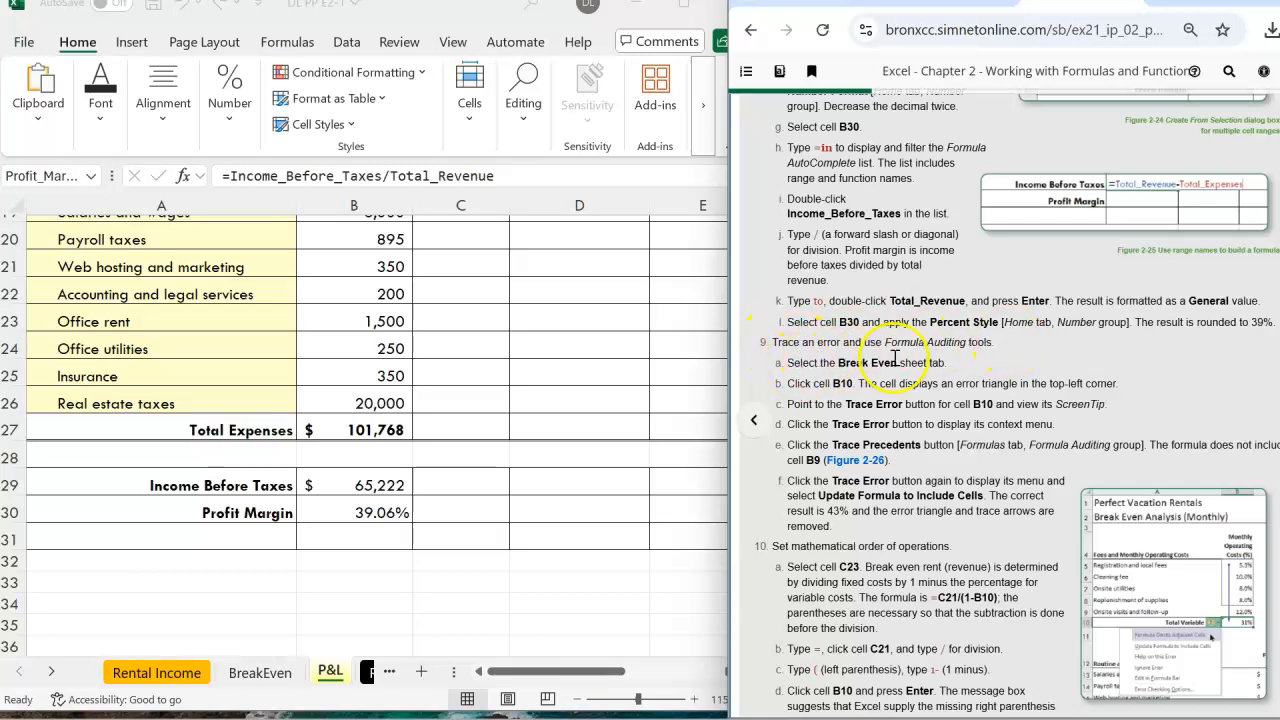
# Switch to the BreakEven sheet and jump to cell B10, Total Variable Costs
pyautogui.click(260, 672)
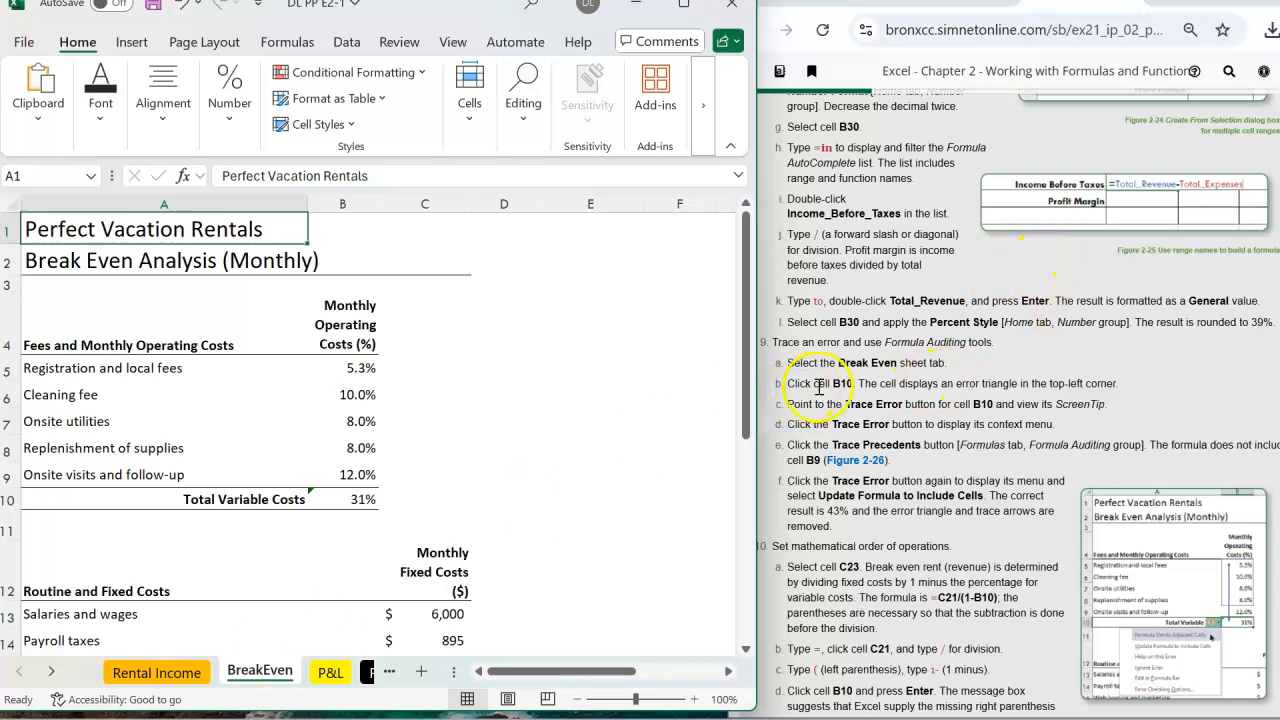
pyautogui.click(16, 176)
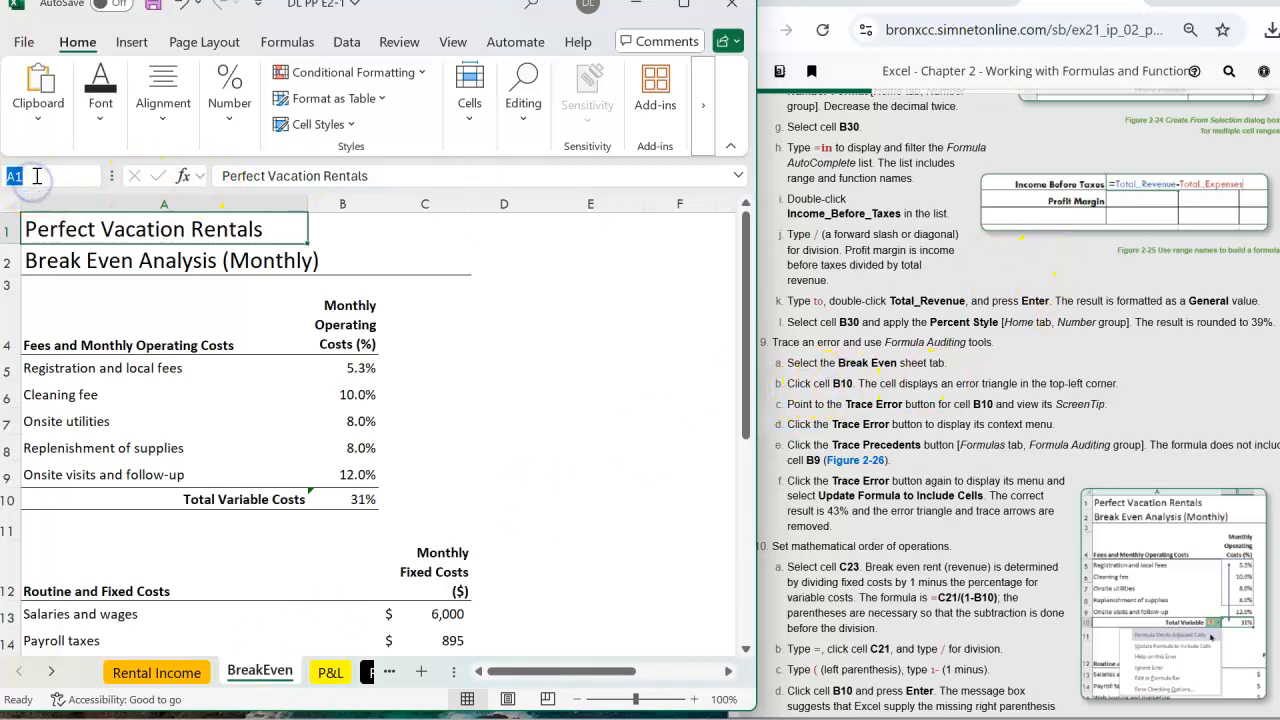
pyautogui.write('b10')
pyautogui.press('Return')
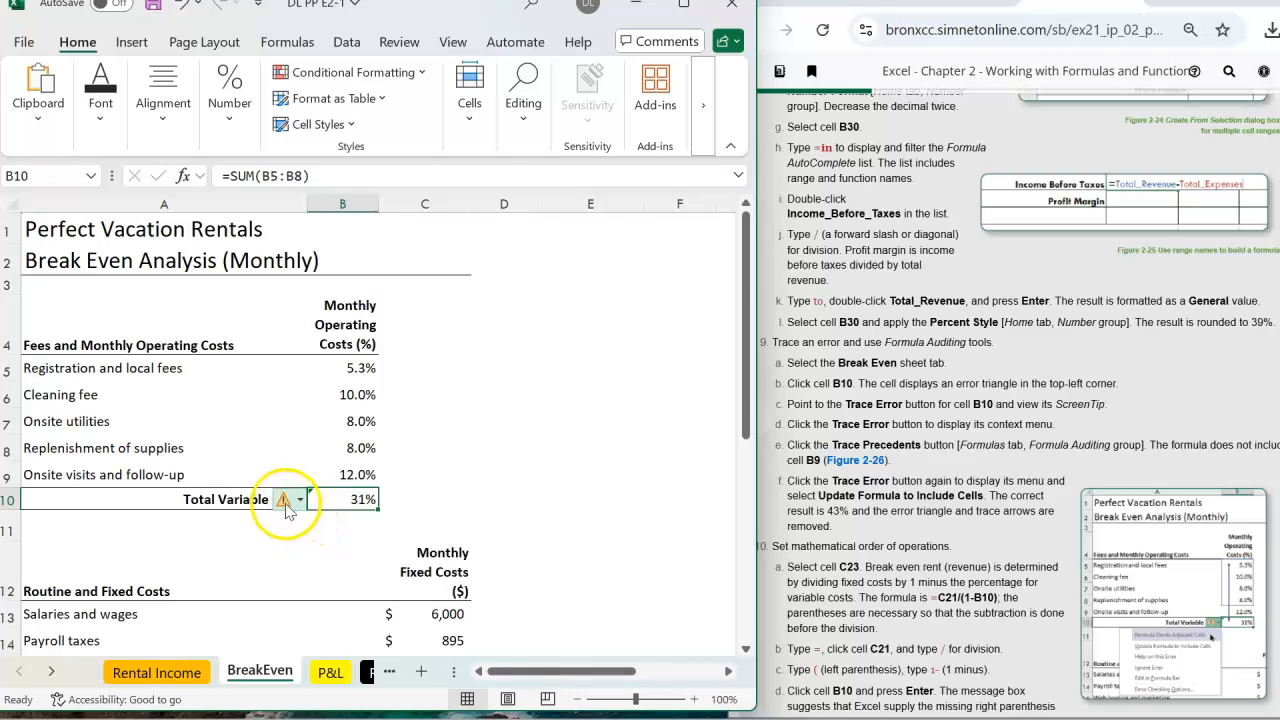
# Inspect the error flag on B10's =SUM(B5:B8) formula showing 31%
pyautogui.click(302, 500)
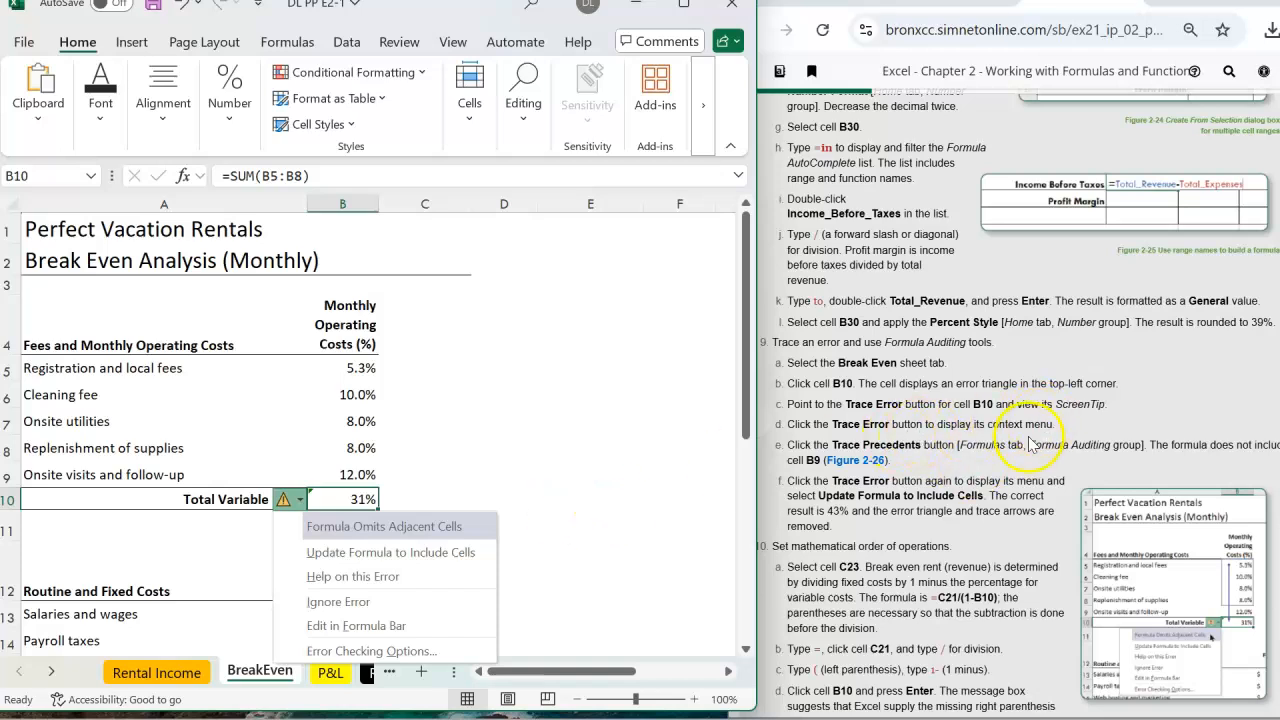
pyautogui.click(520, 482)
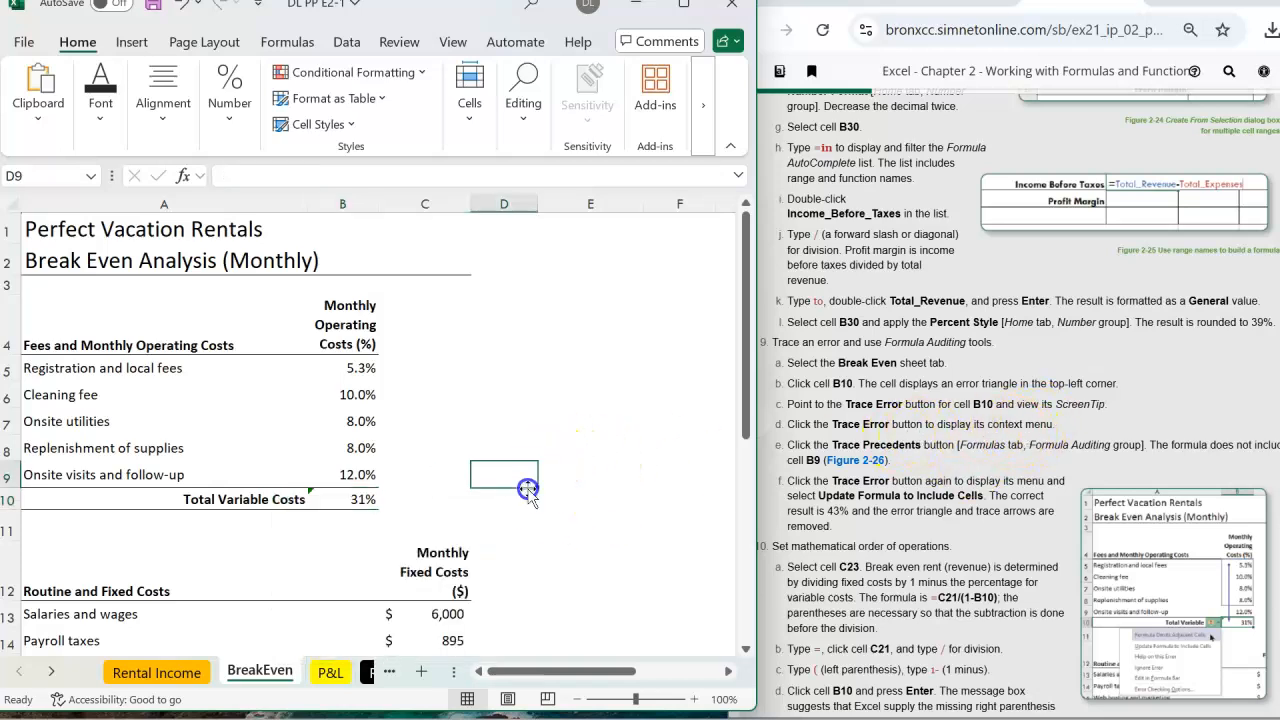
pyautogui.click(356, 496)
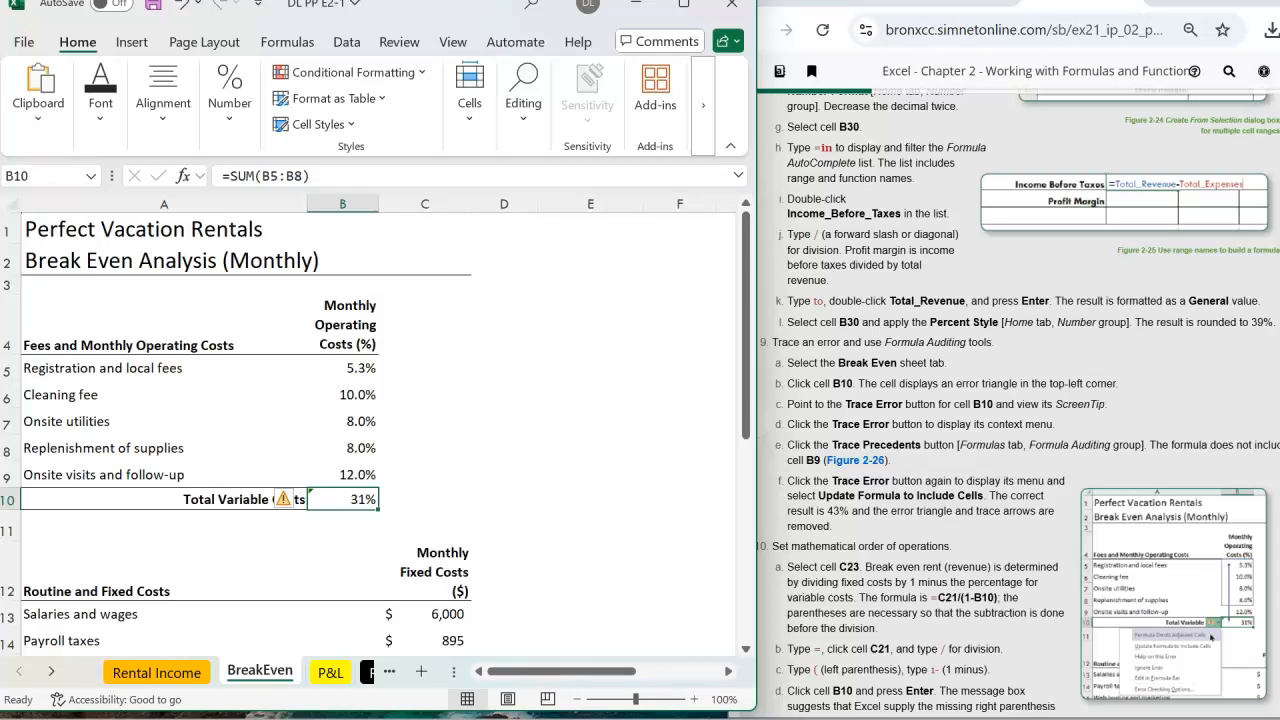
pyautogui.click(994, 71)
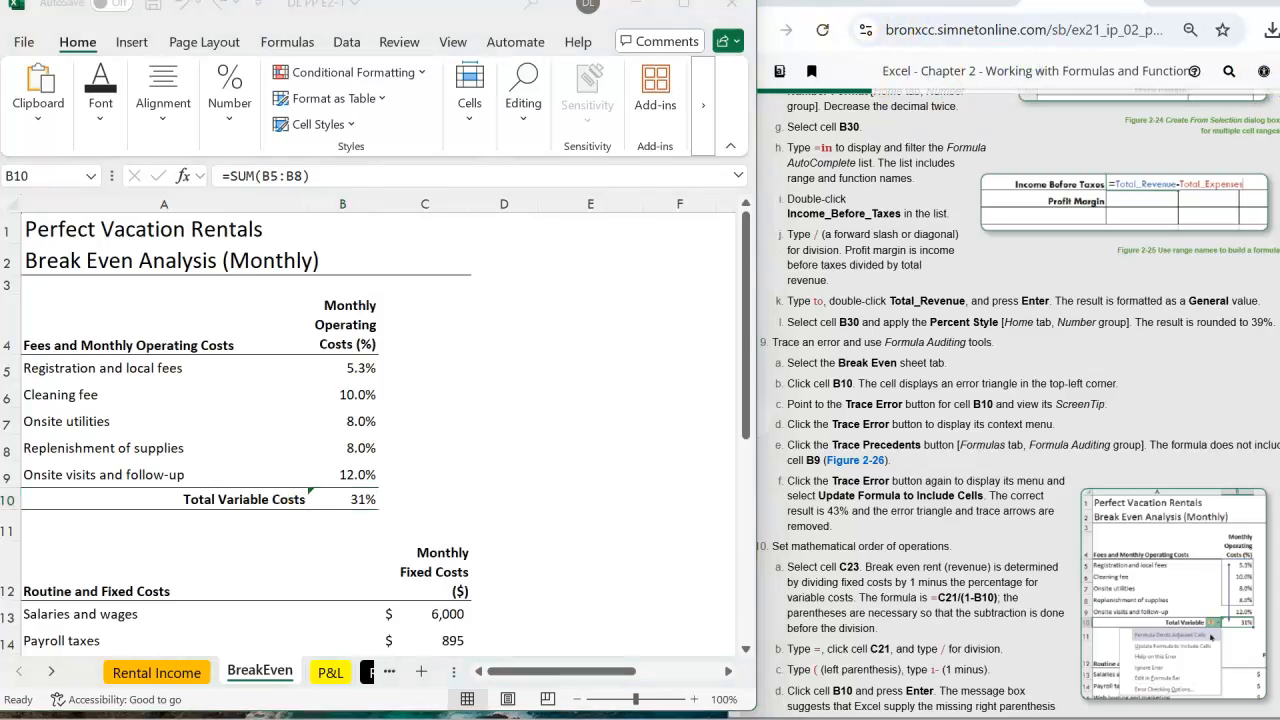
pyautogui.moveTo(684, 8)
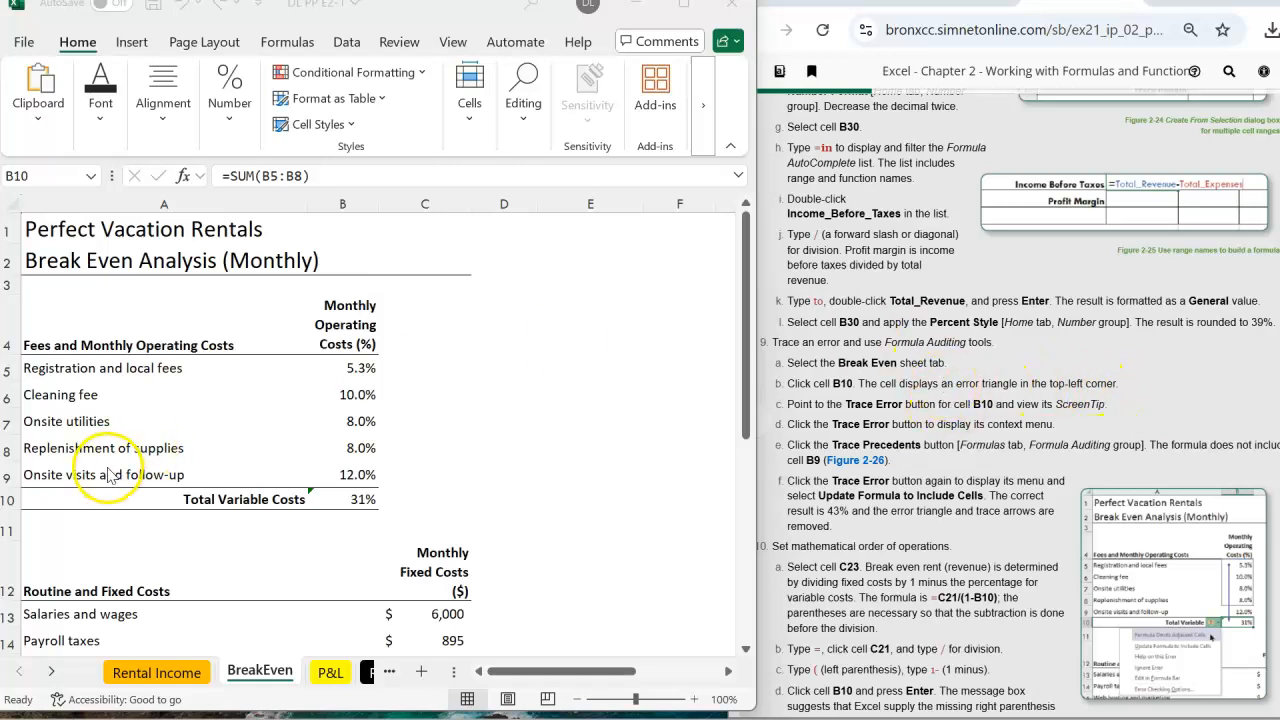
# Recheck B10's Trace Error options, then bring up the Formulas ribbon
pyautogui.click(352, 498)
pyautogui.moveTo(281, 507)
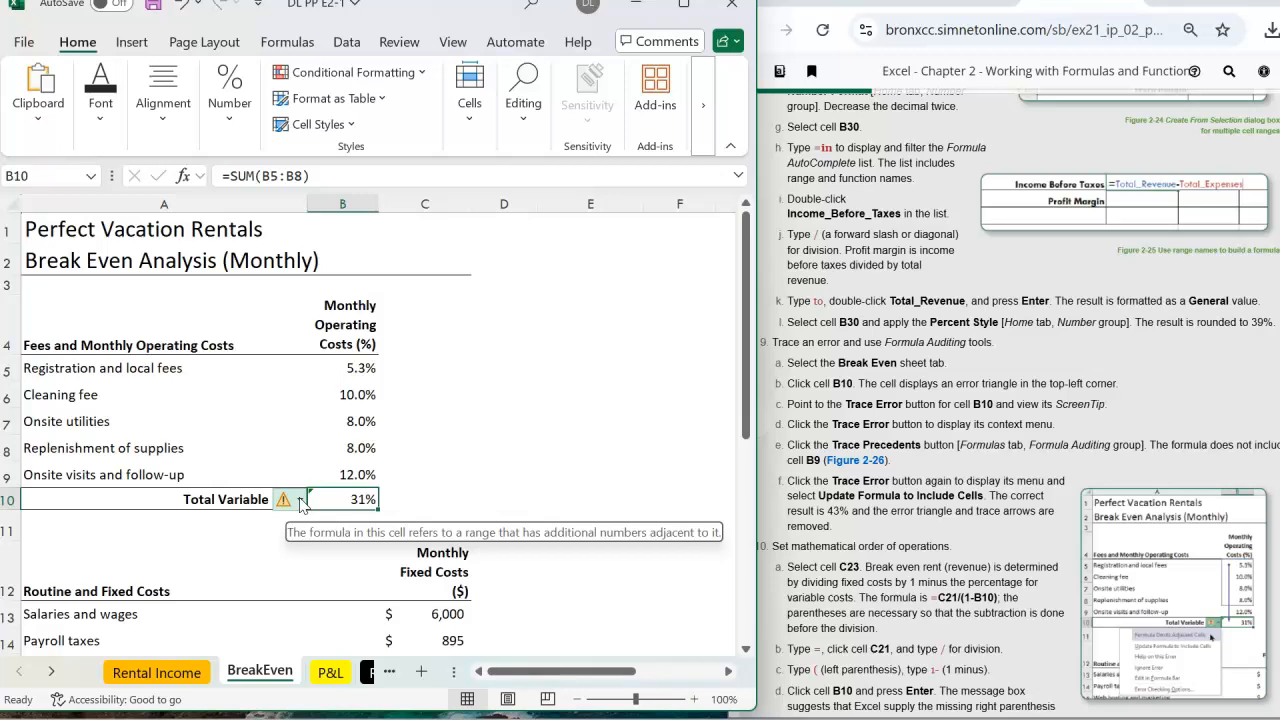
pyautogui.click(300, 501)
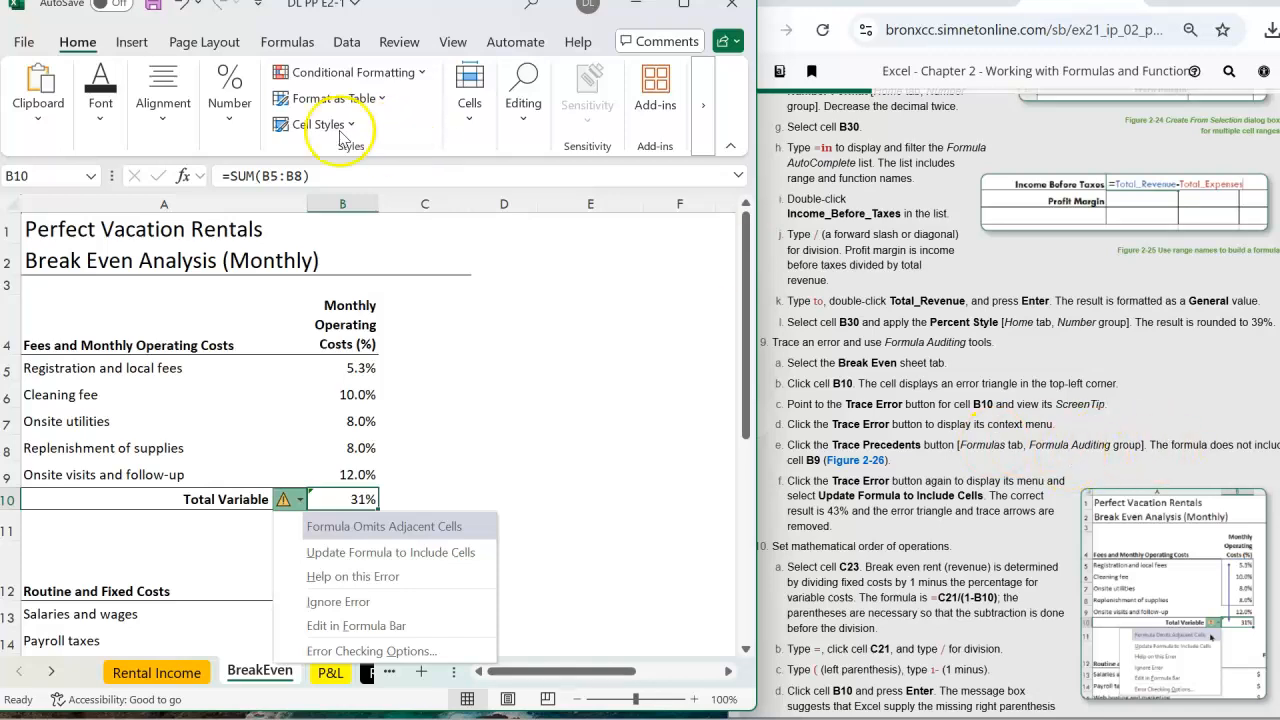
pyautogui.click(290, 45)
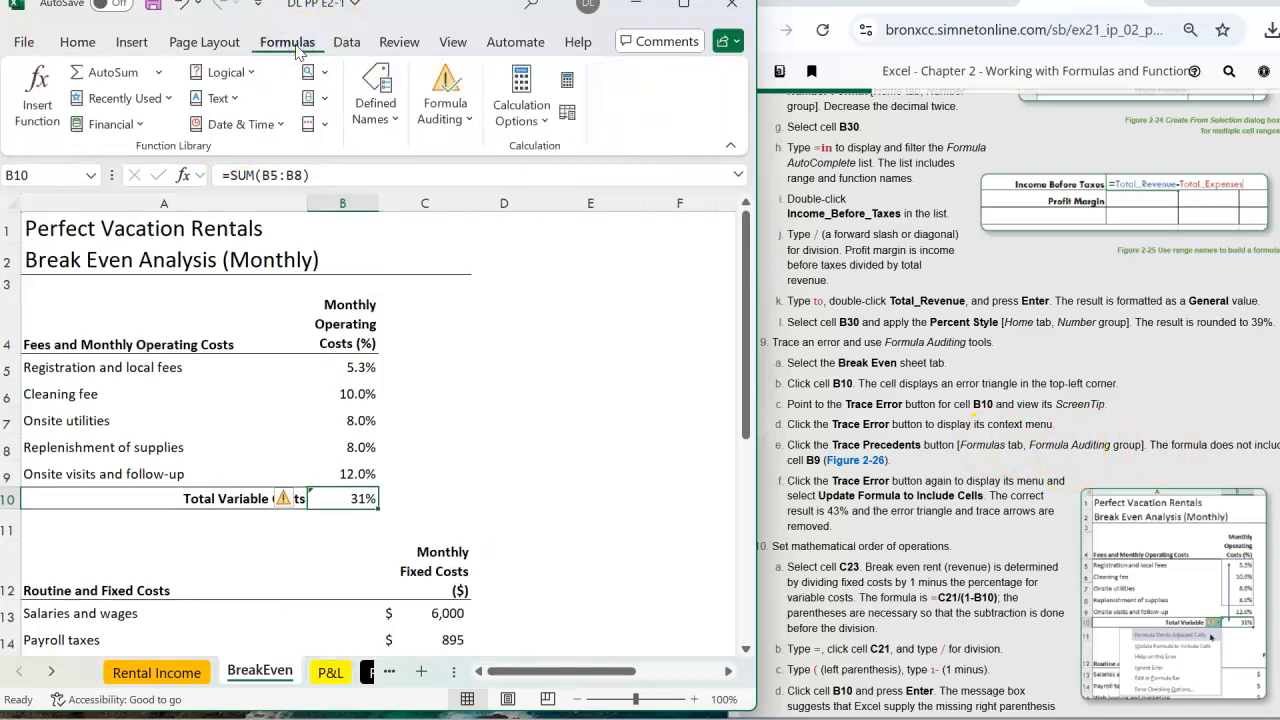
# Trace B10's precedents and correct its formula to =SUM(B5:B9), giving 43%
pyautogui.click(470, 121)
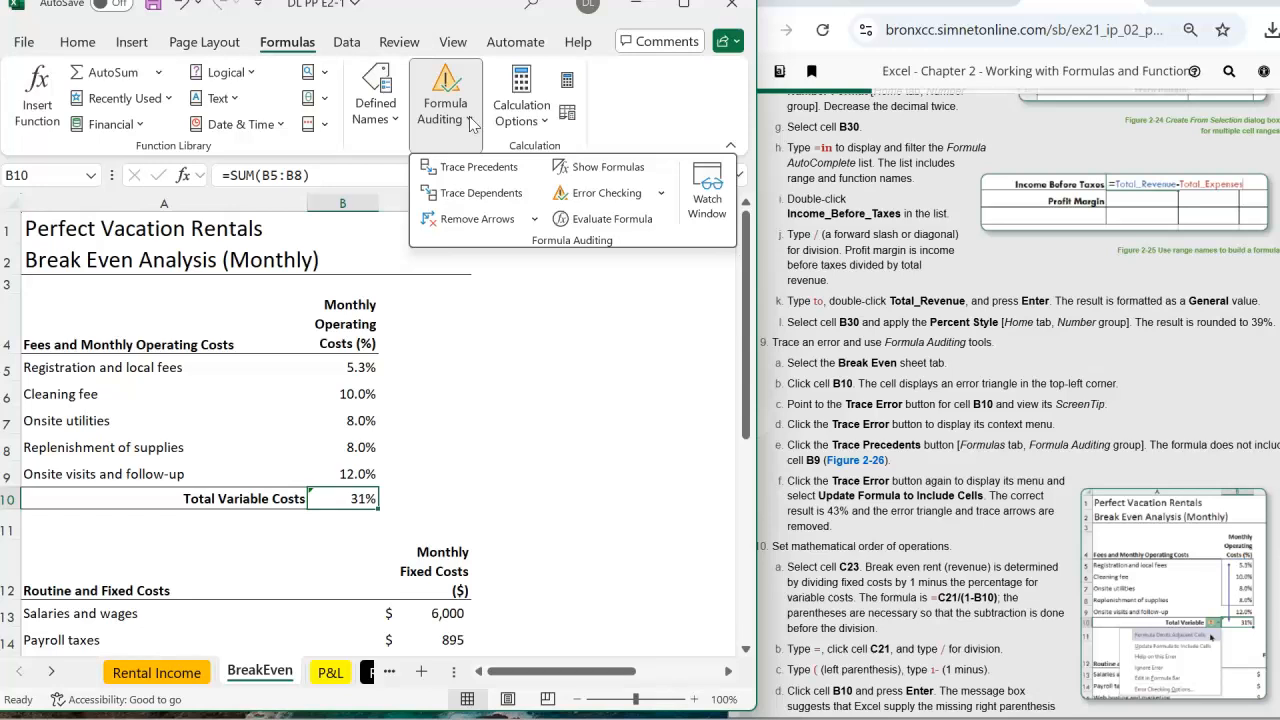
pyautogui.click(475, 177)
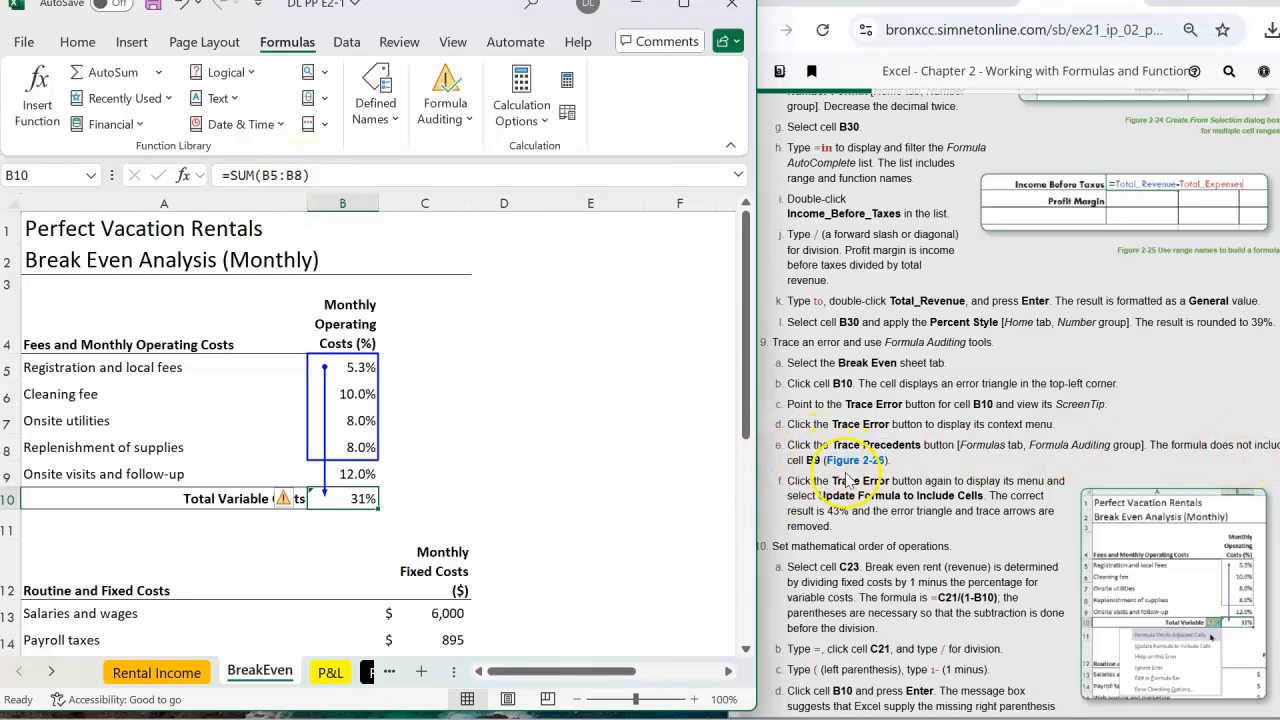
pyautogui.click(303, 175)
pyautogui.press('BackSpace')
pyautogui.write('9')
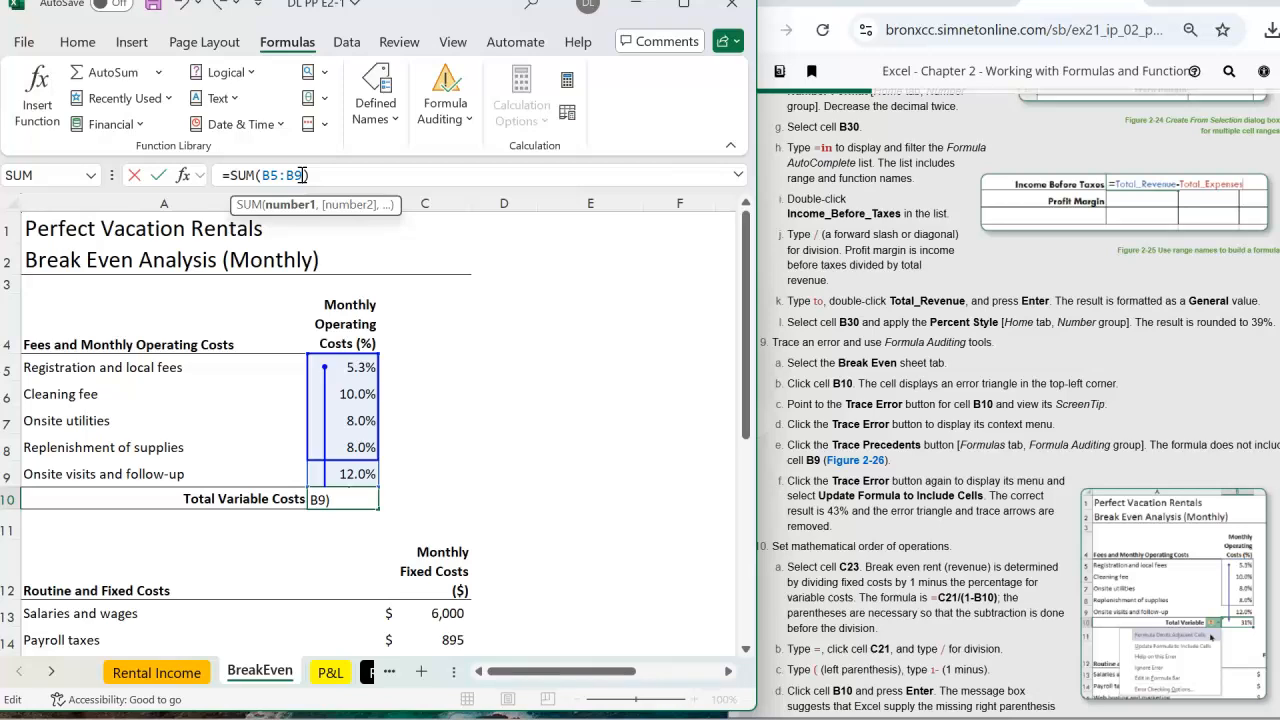
pyautogui.press('Return')
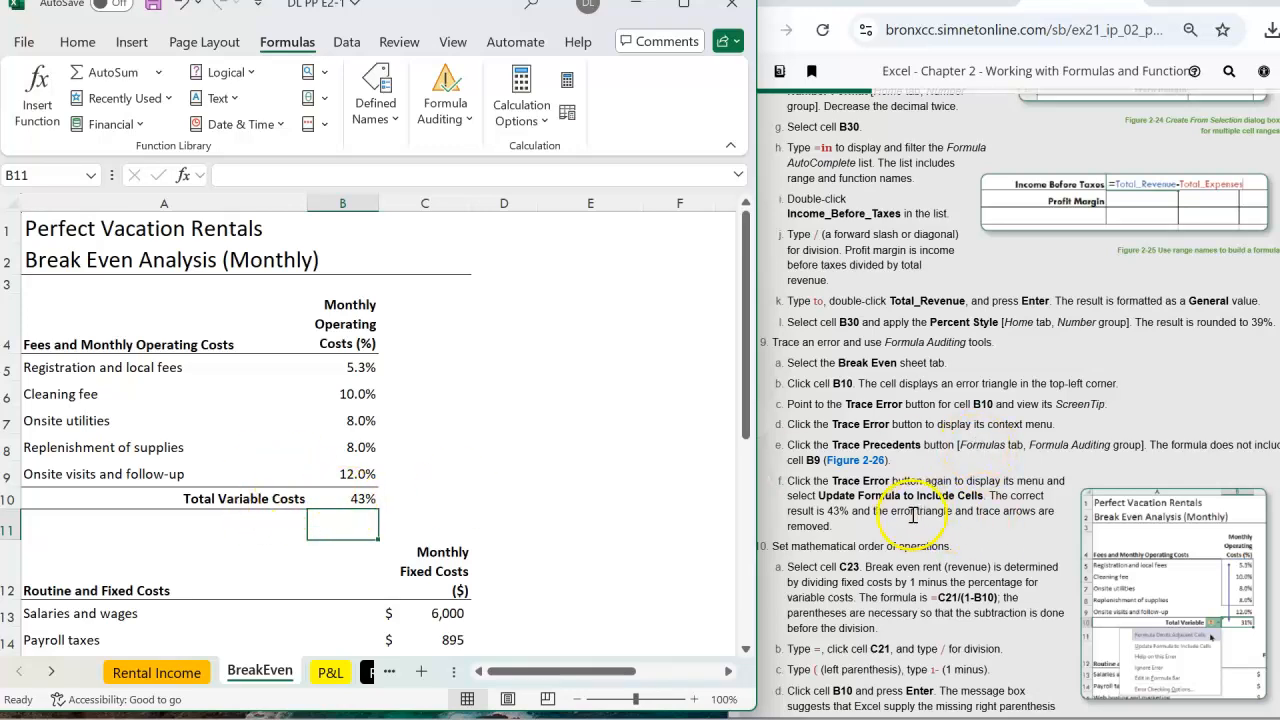
# Scroll the BreakEven sheet down to show fixed costs in C21 and row 23
pyautogui.click(980, 510)
pyautogui.moveTo(983, 510); pyautogui.dragTo(978, 510)
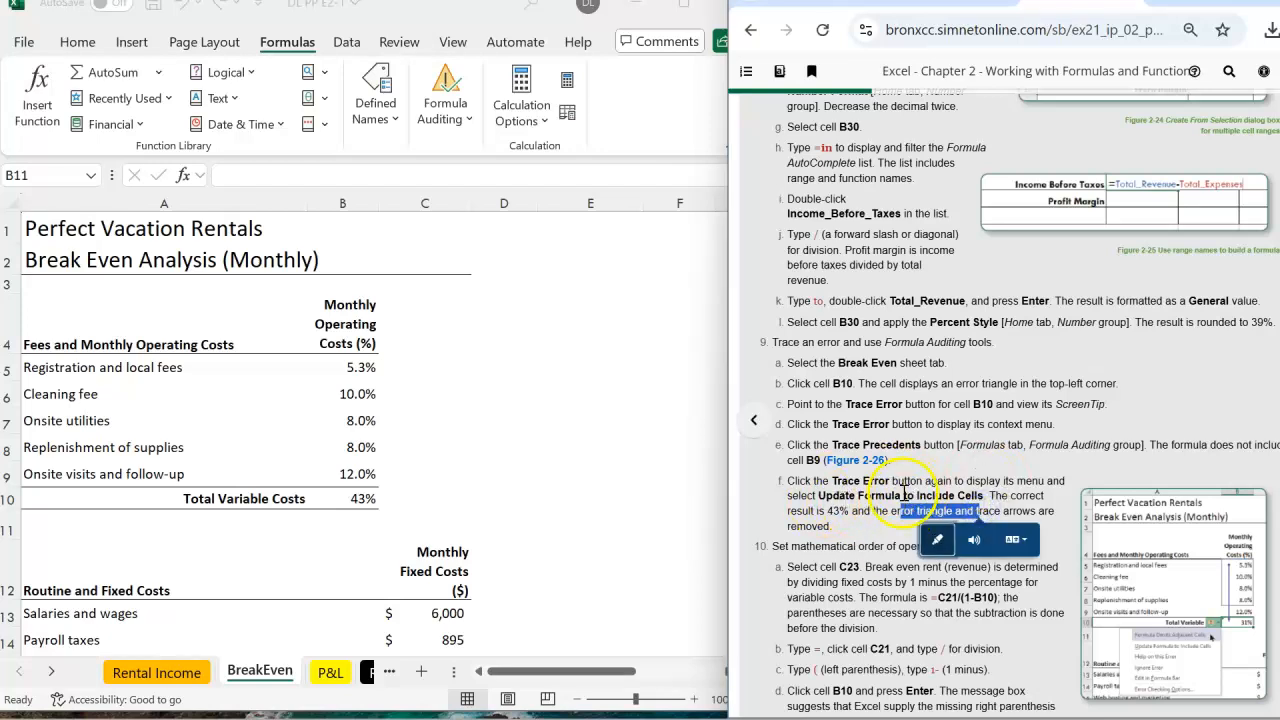
pyautogui.click(882, 522)
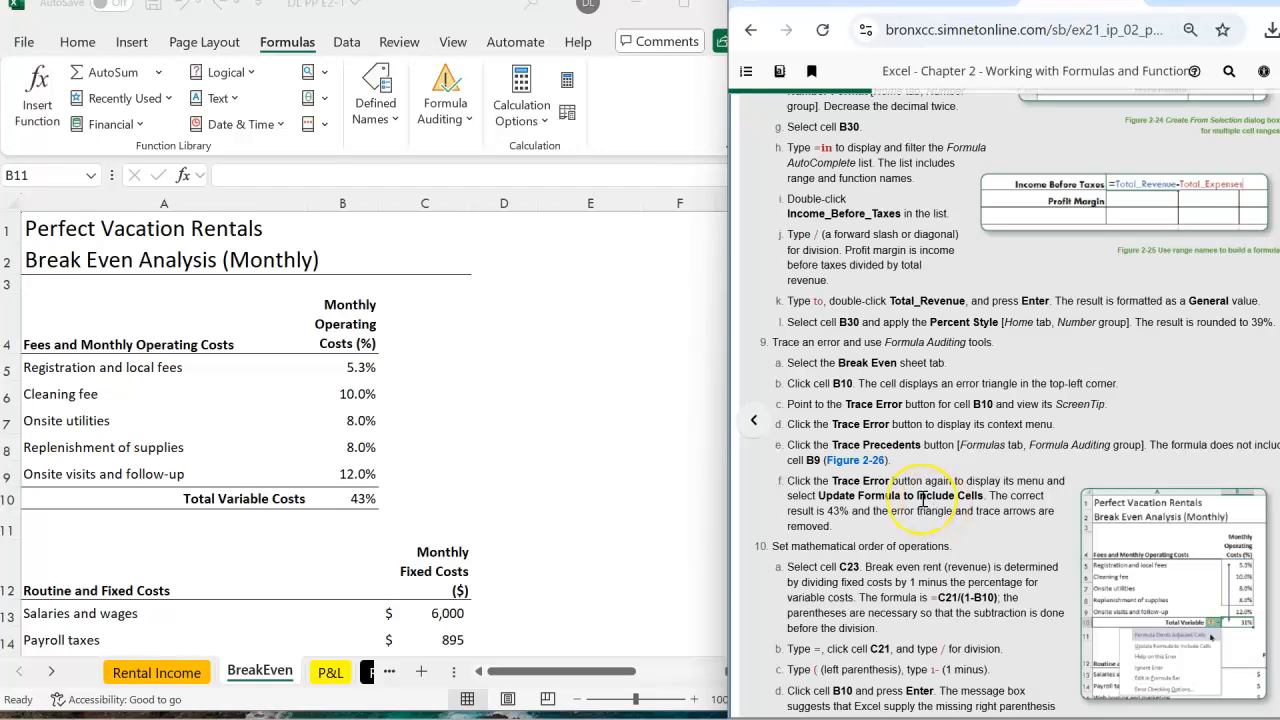
pyautogui.scroll(-3, 922, 510)
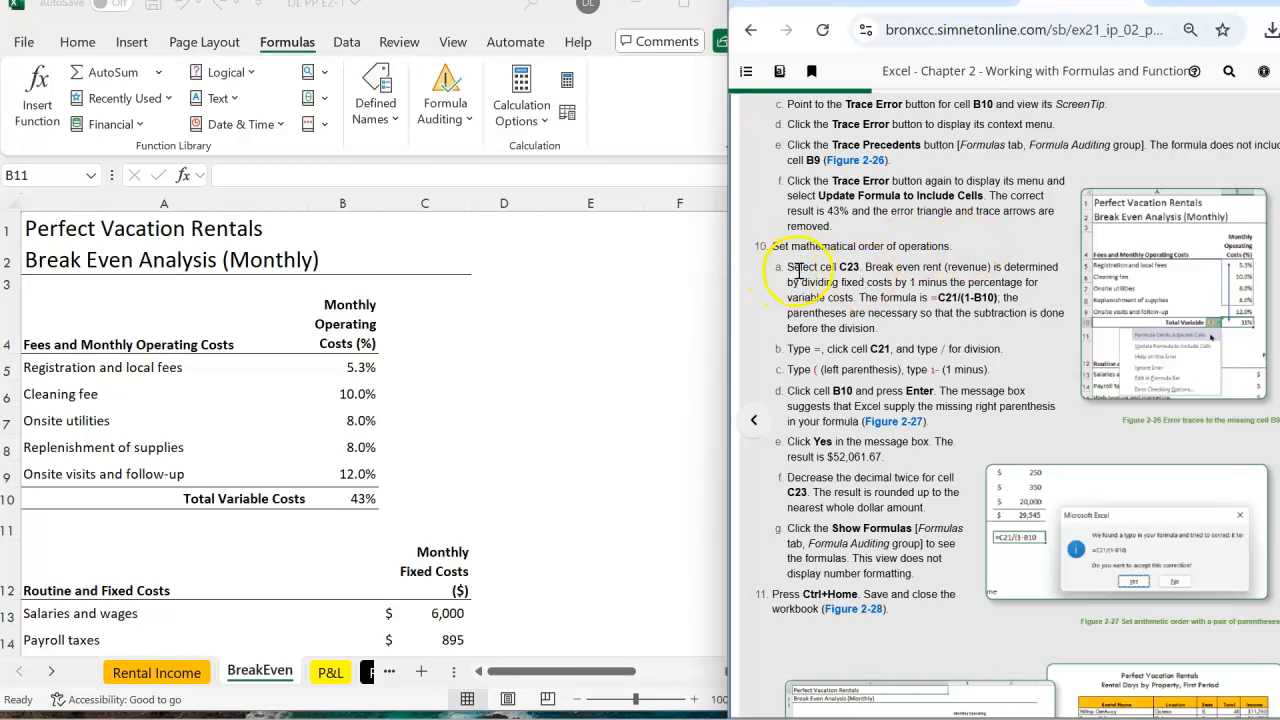
pyautogui.click(259, 672)
pyautogui.click(800, 264)
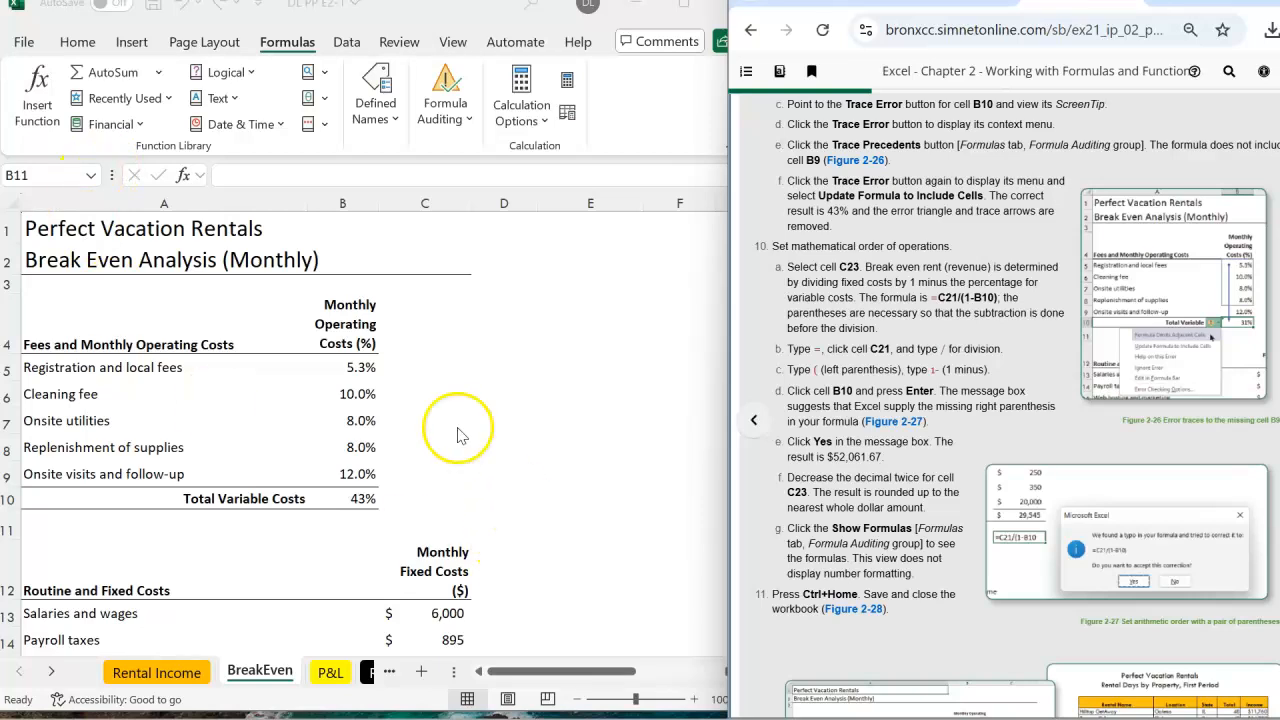
pyautogui.scroll(-4, 457, 506)
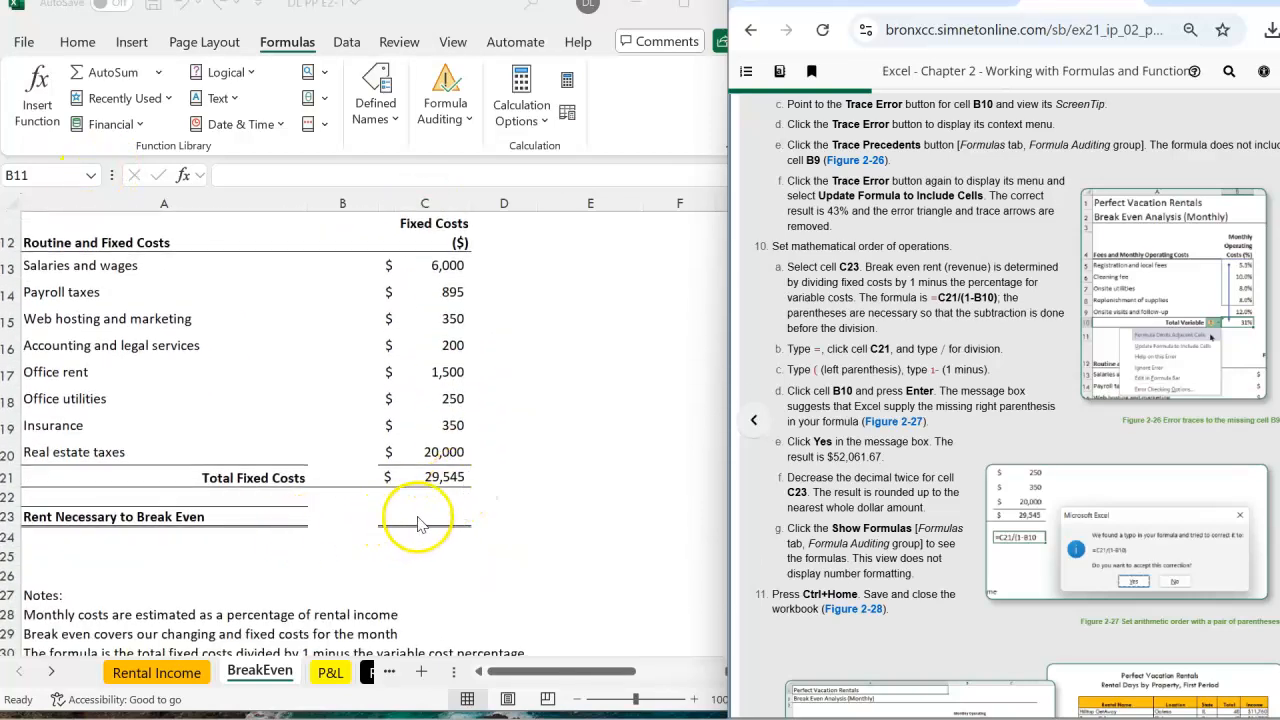
# Enter =C21/(1-B10) in C23 so break-even rent shows $52,061.67
pyautogui.click(30, 177)
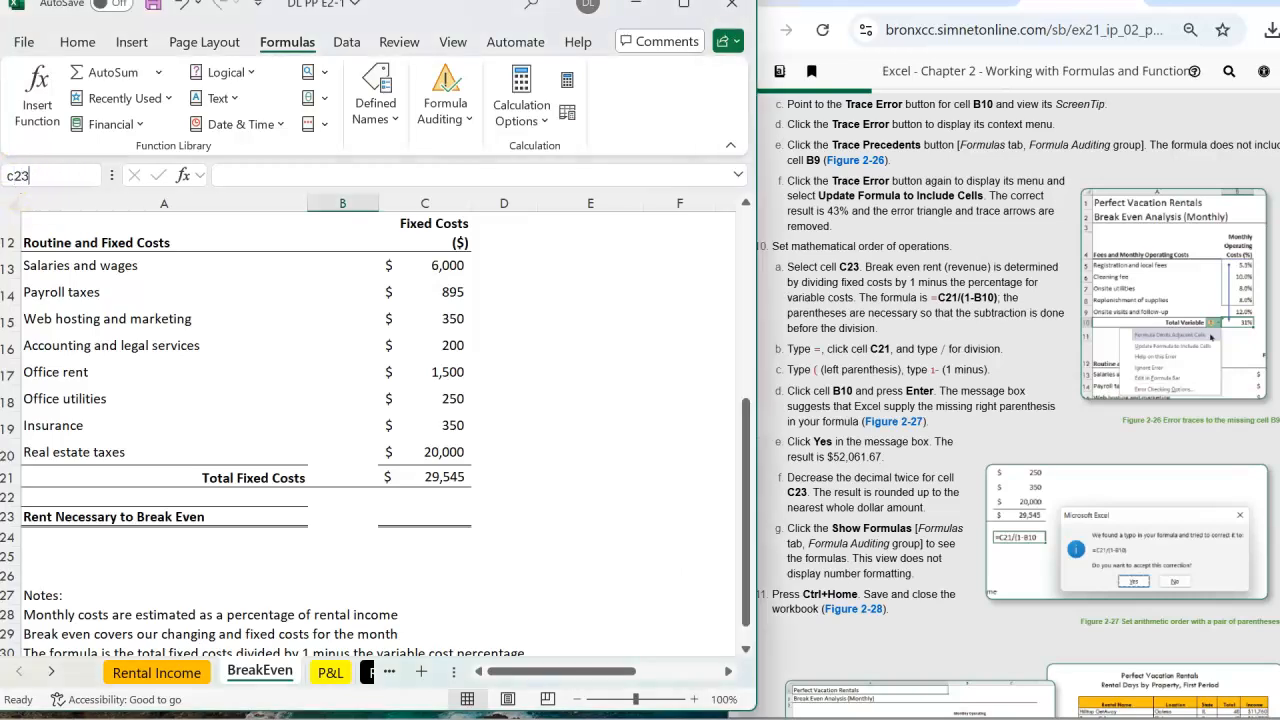
pyautogui.write('c23')
pyautogui.press('Return')
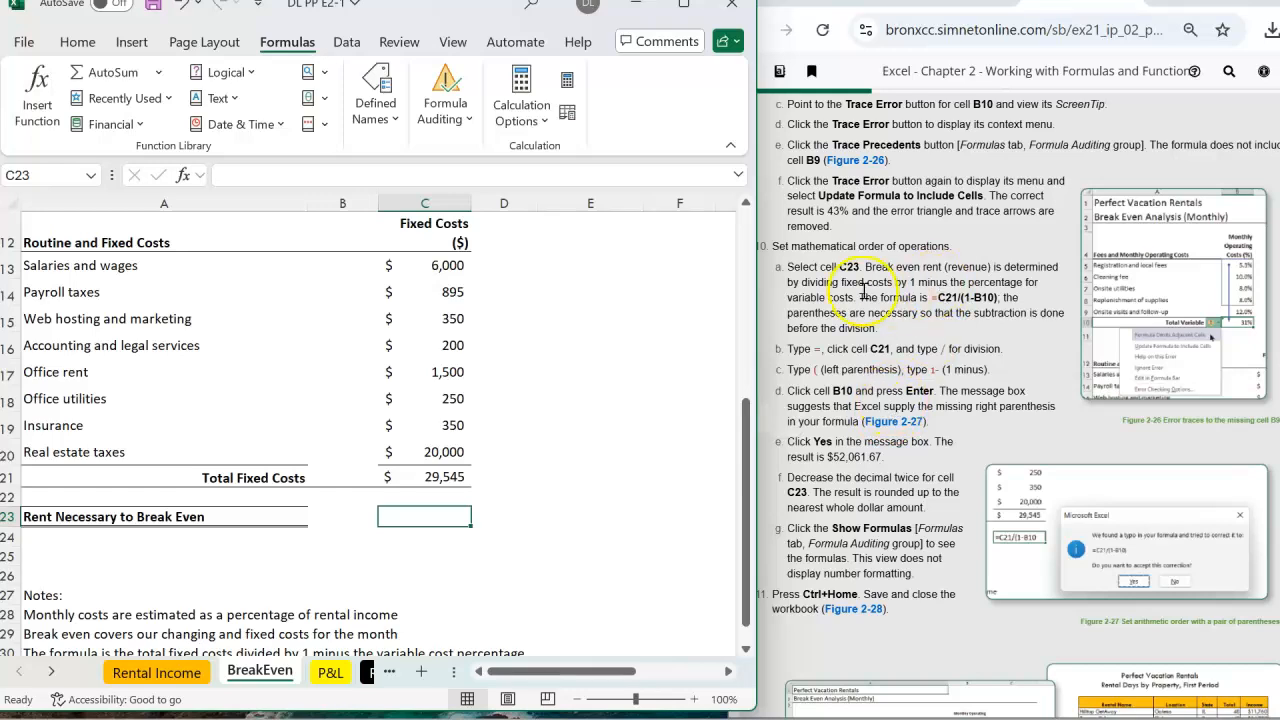
pyautogui.click(1025, 272)
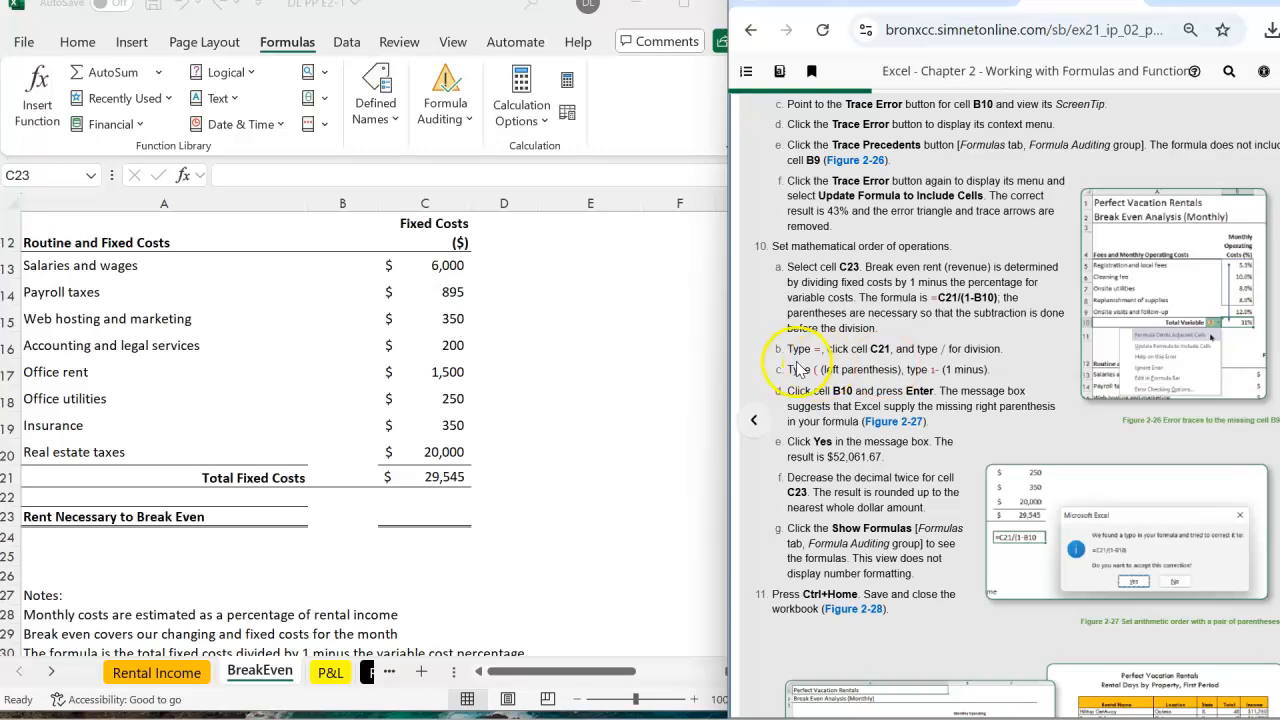
pyautogui.click(420, 518)
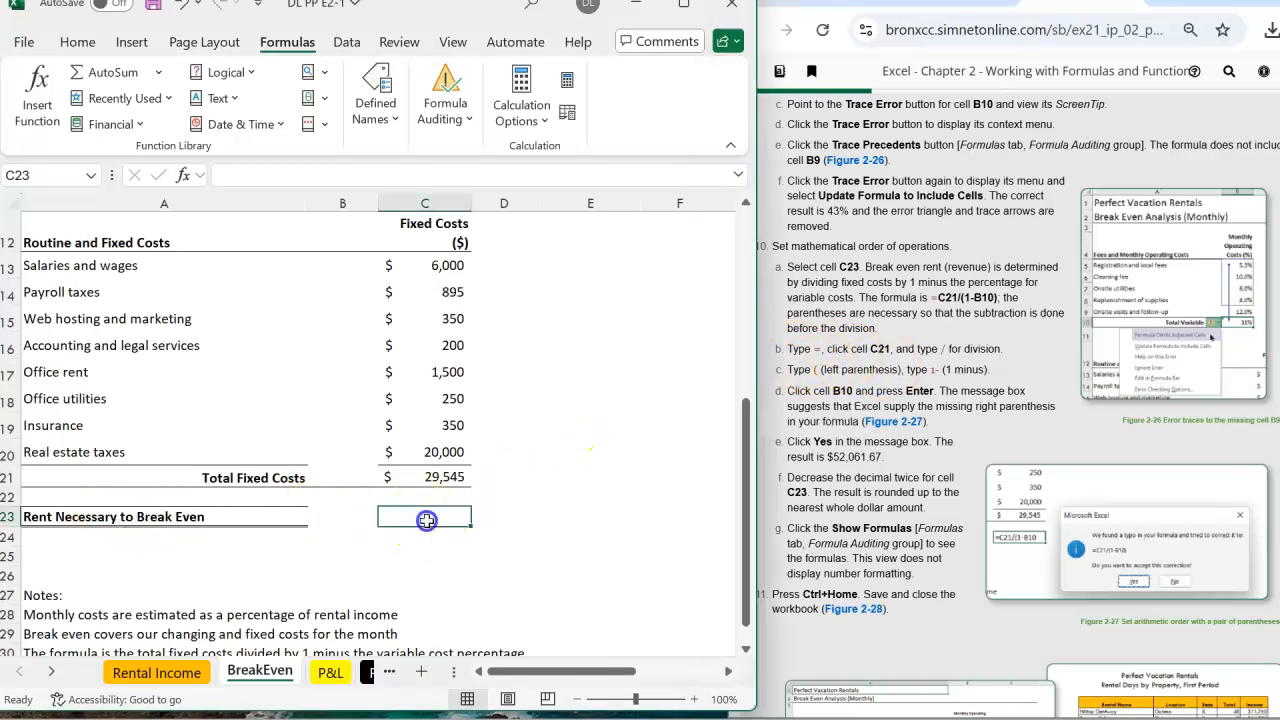
pyautogui.click(225, 176)
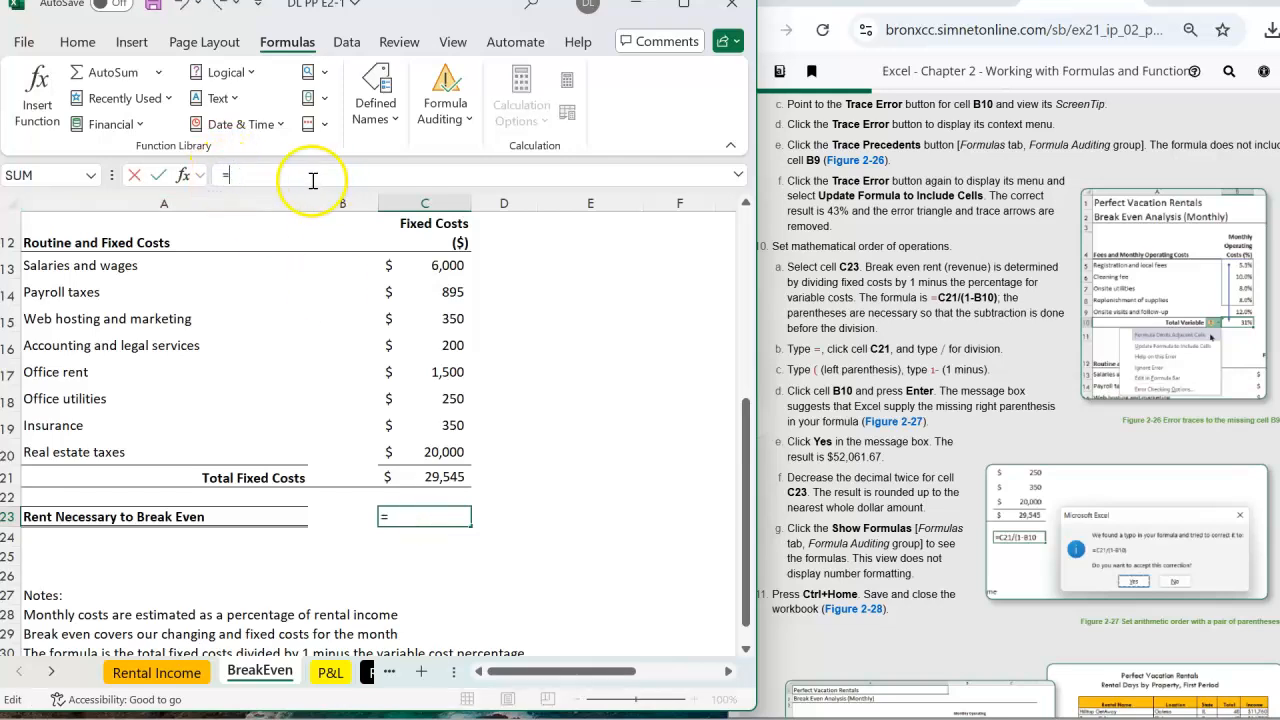
pyautogui.write('=c21/(1-')
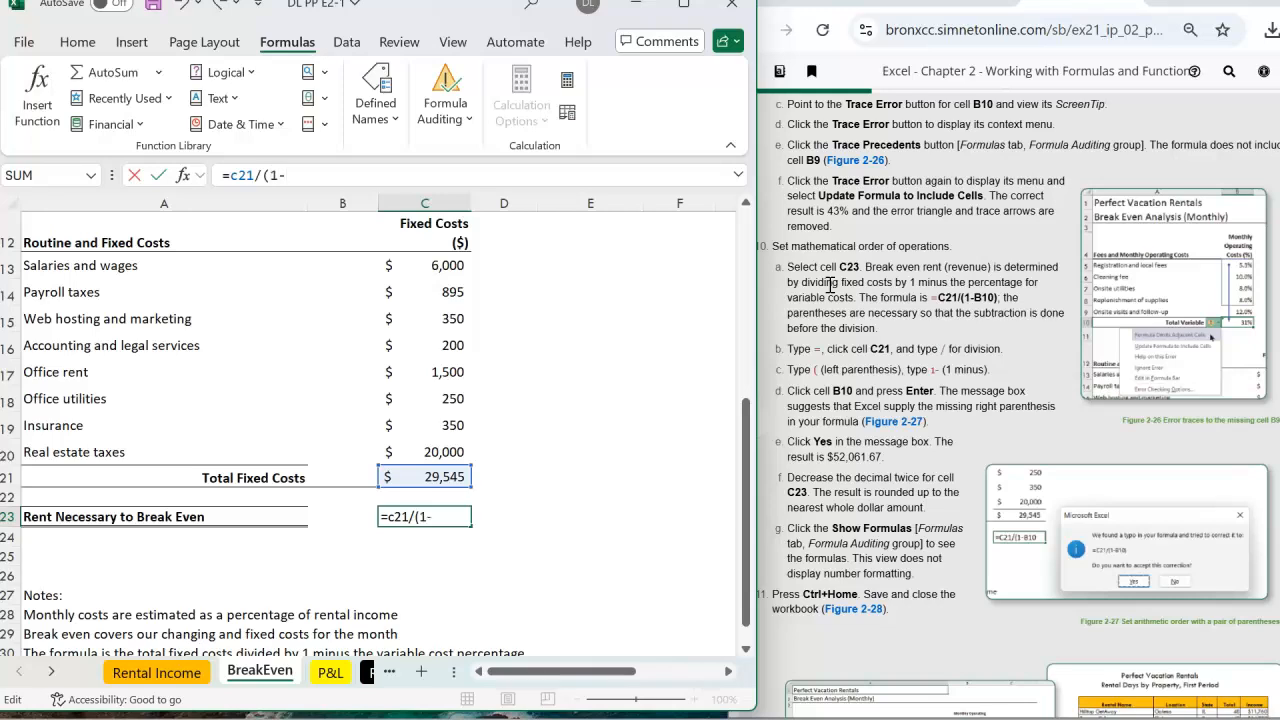
pyautogui.write('b10')
pyautogui.press('Return')
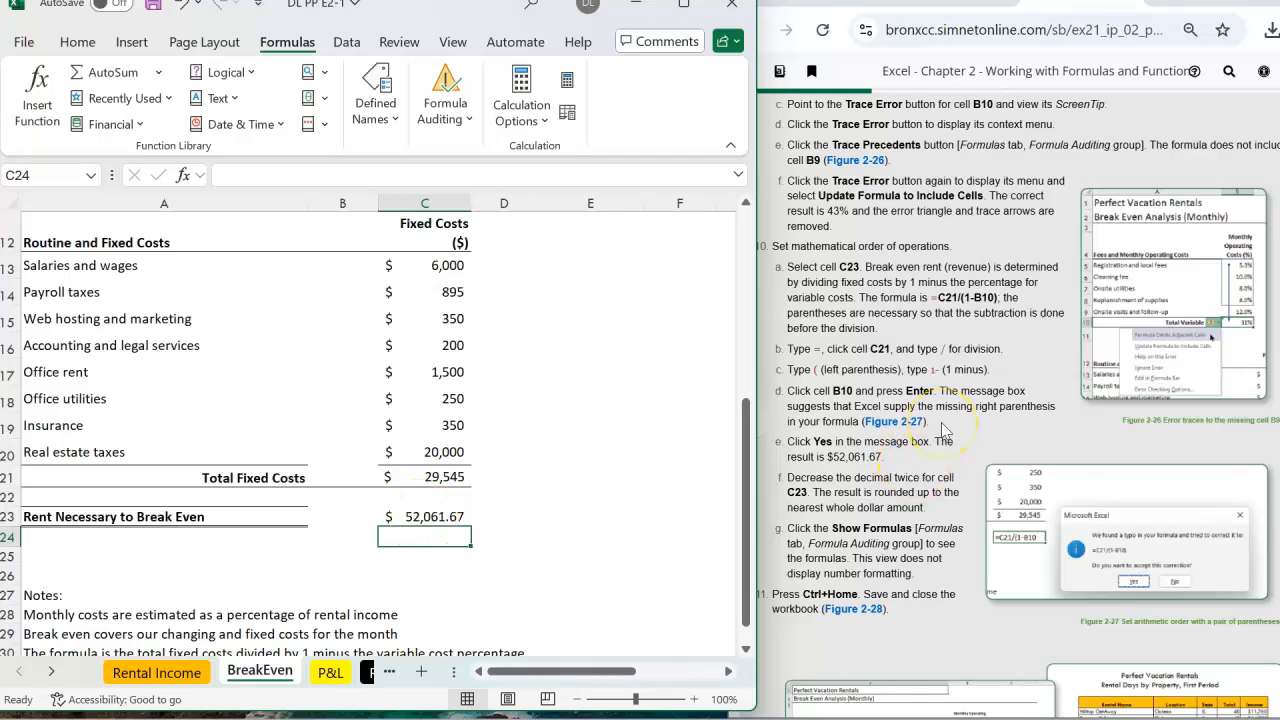
pyautogui.scroll(-1, 945, 428)
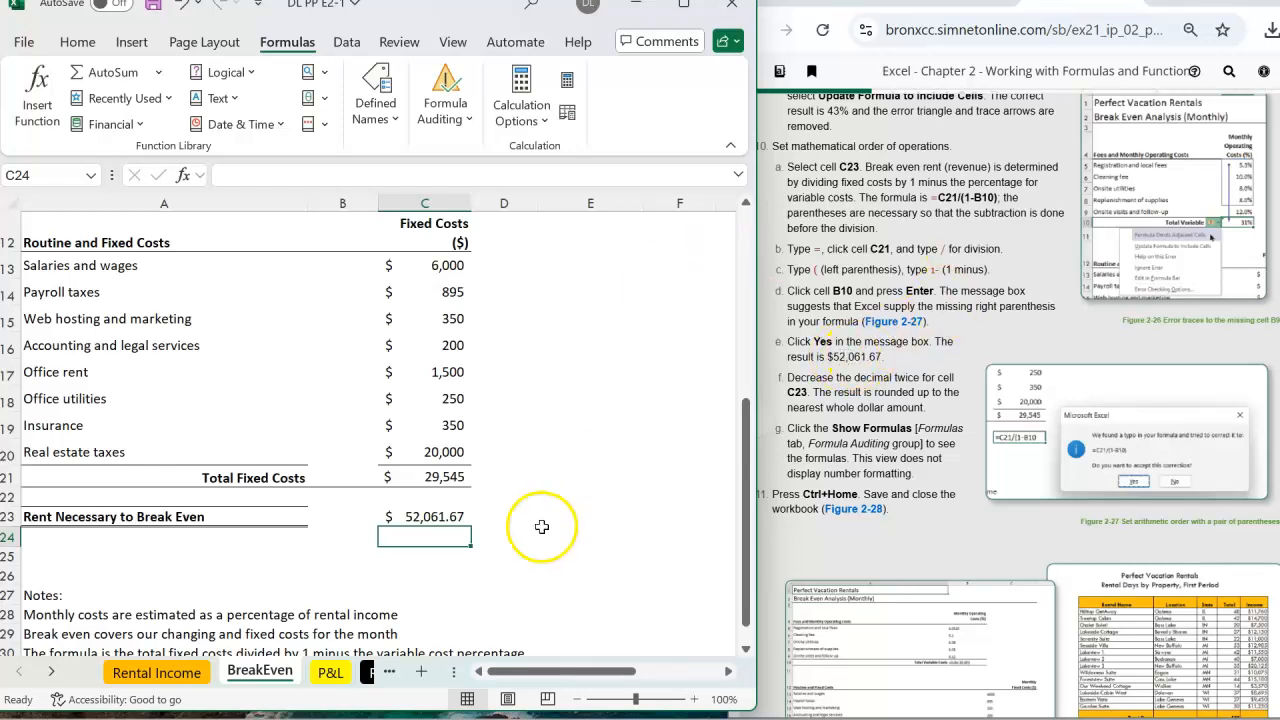
pyautogui.click(420, 514)
pyautogui.click(349, 176)
pyautogui.press('BackSpace')
pyautogui.press('Return')
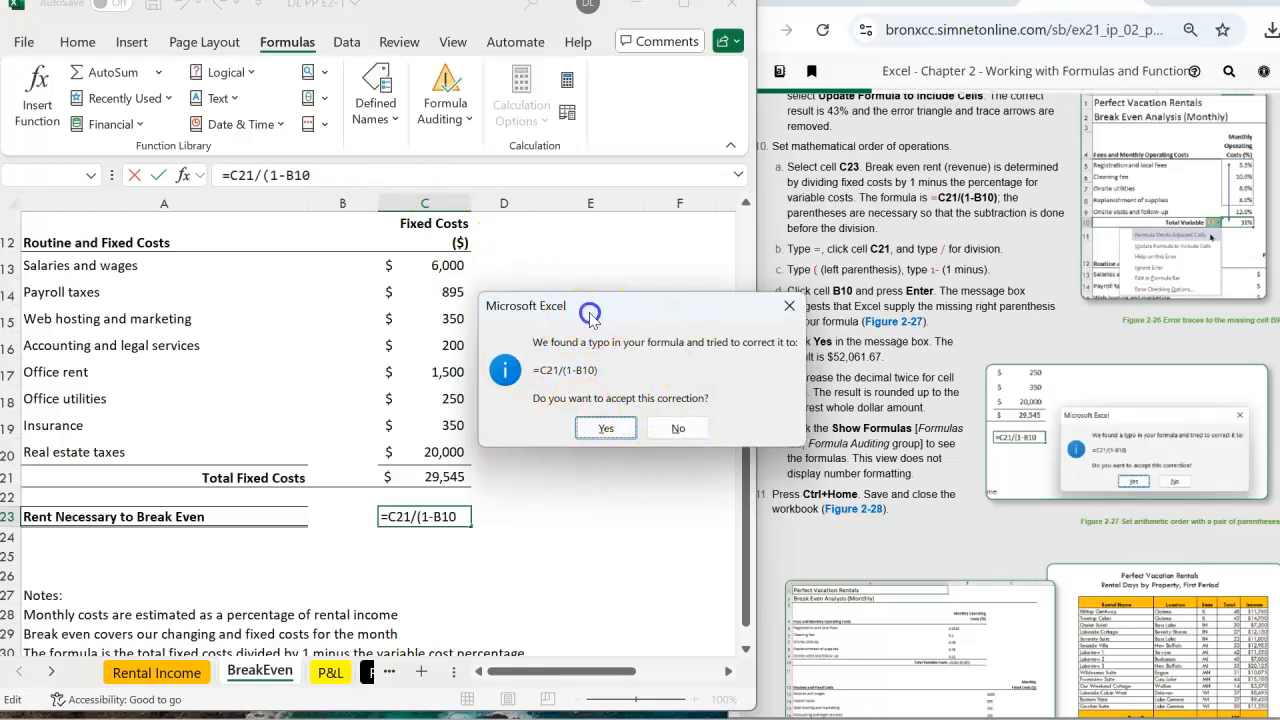
pyautogui.moveTo(600, 306); pyautogui.dragTo(538, 308)
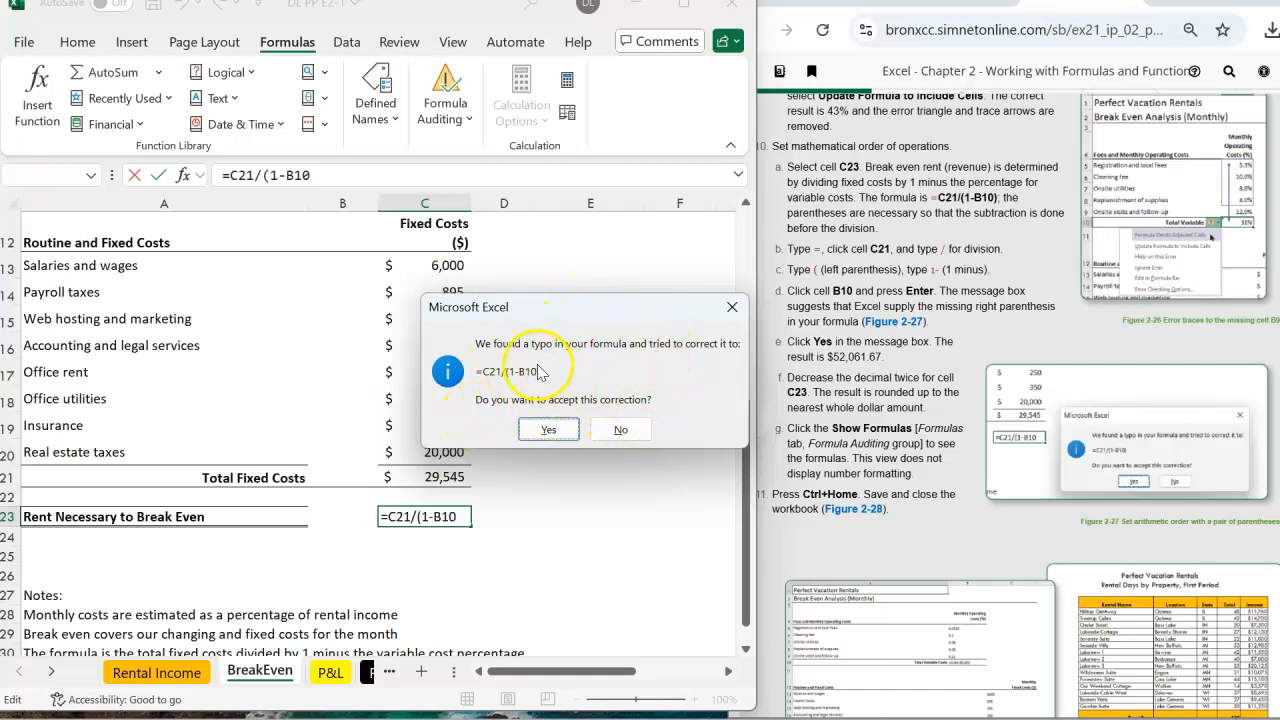
pyautogui.click(550, 430)
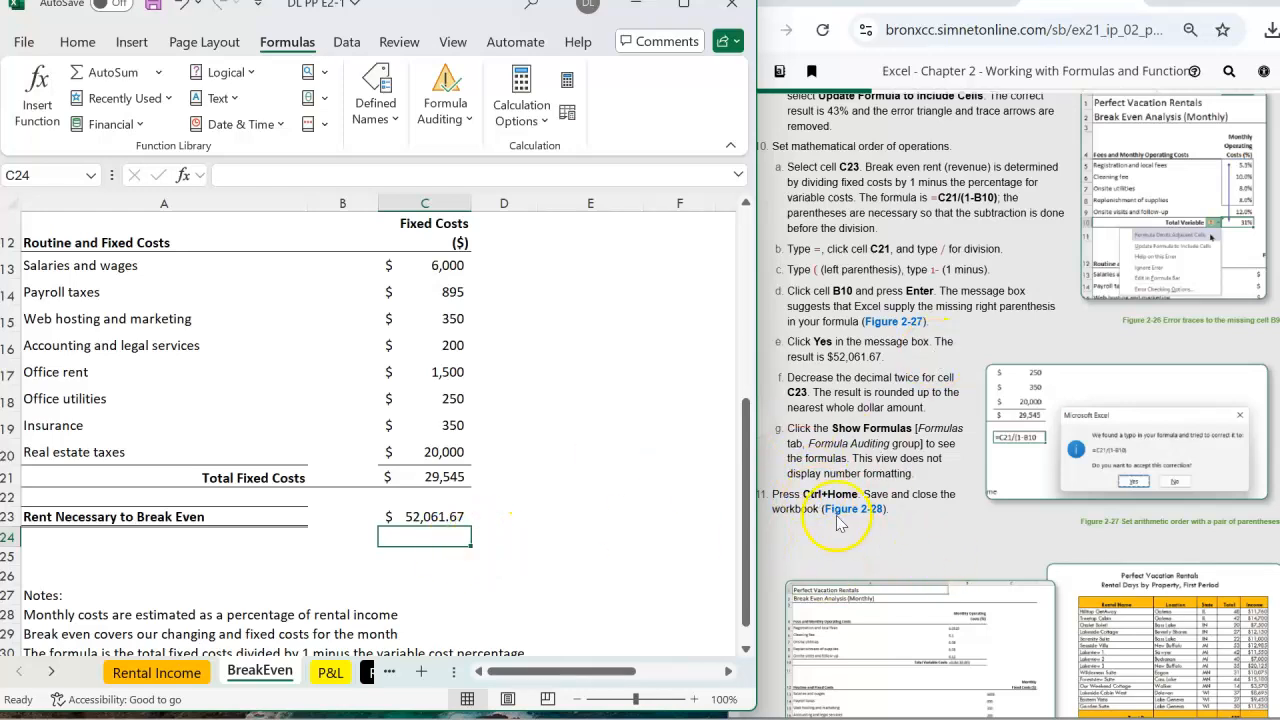
# Review the Rental Income, BreakEven and P&L sheets, then save the workbook
pyautogui.click(509, 558)
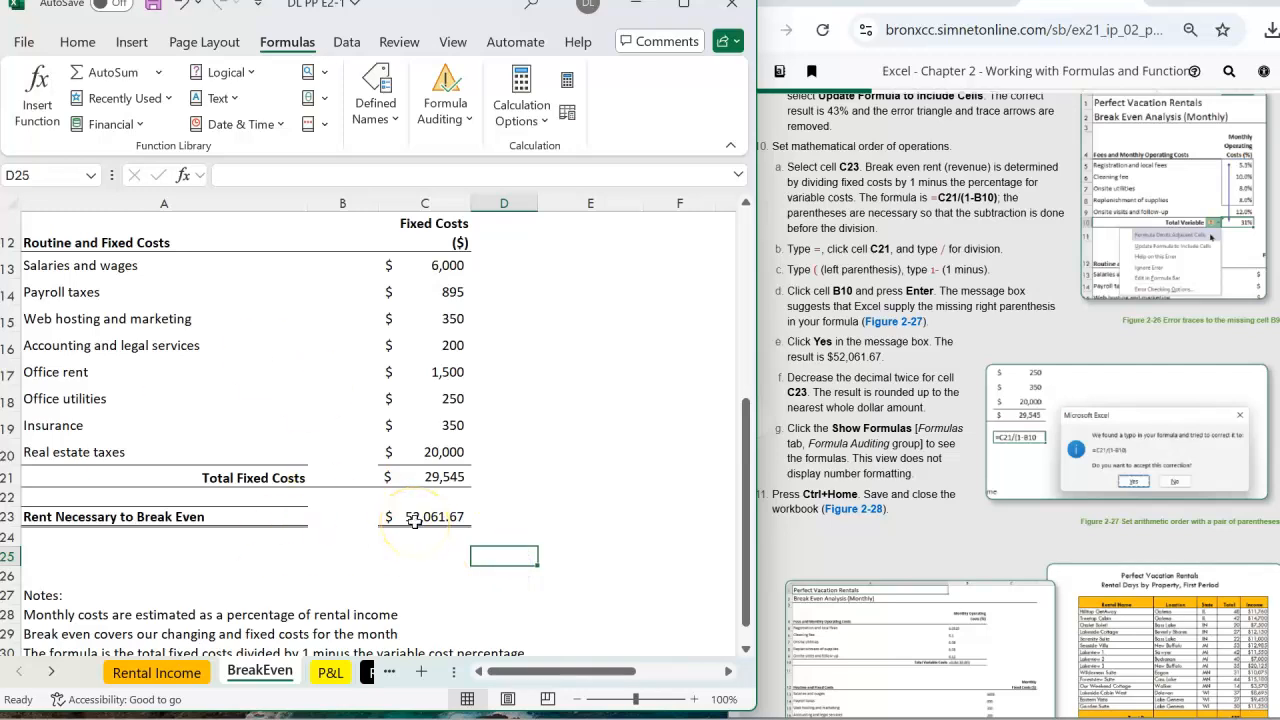
pyautogui.hotkey('ctrl', 'Home')
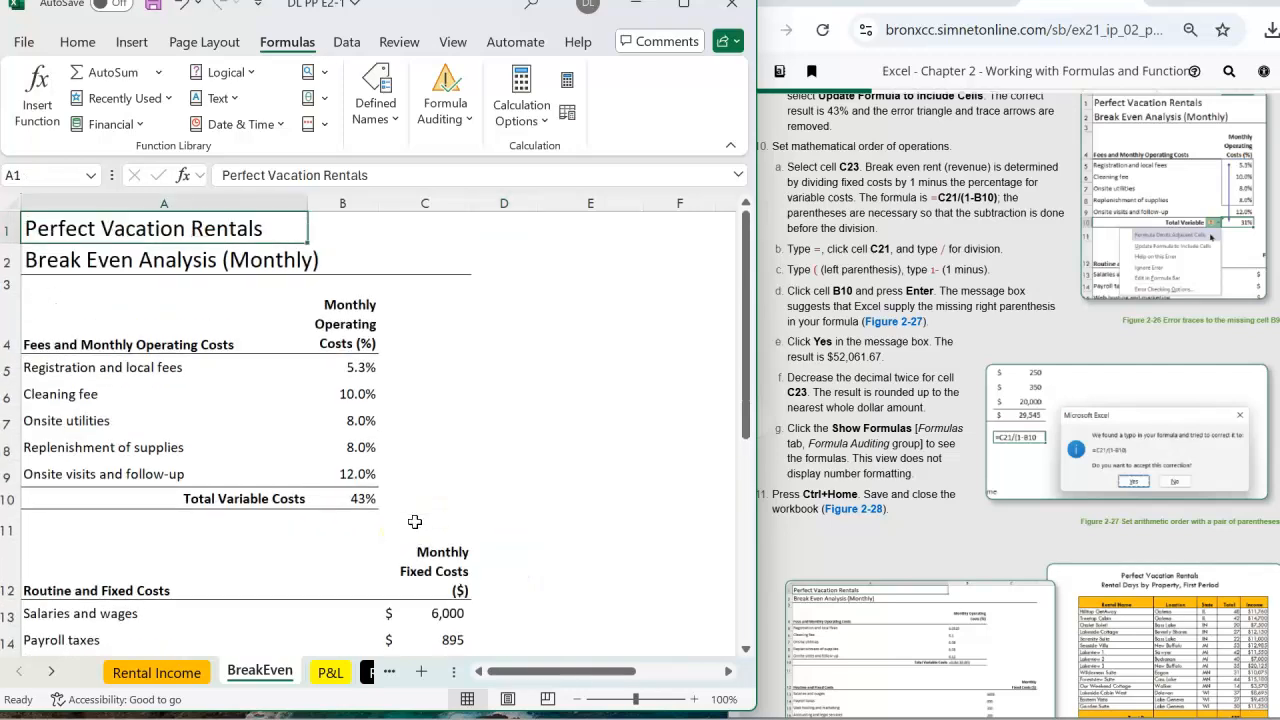
pyautogui.scroll(-4, 1113, 500)
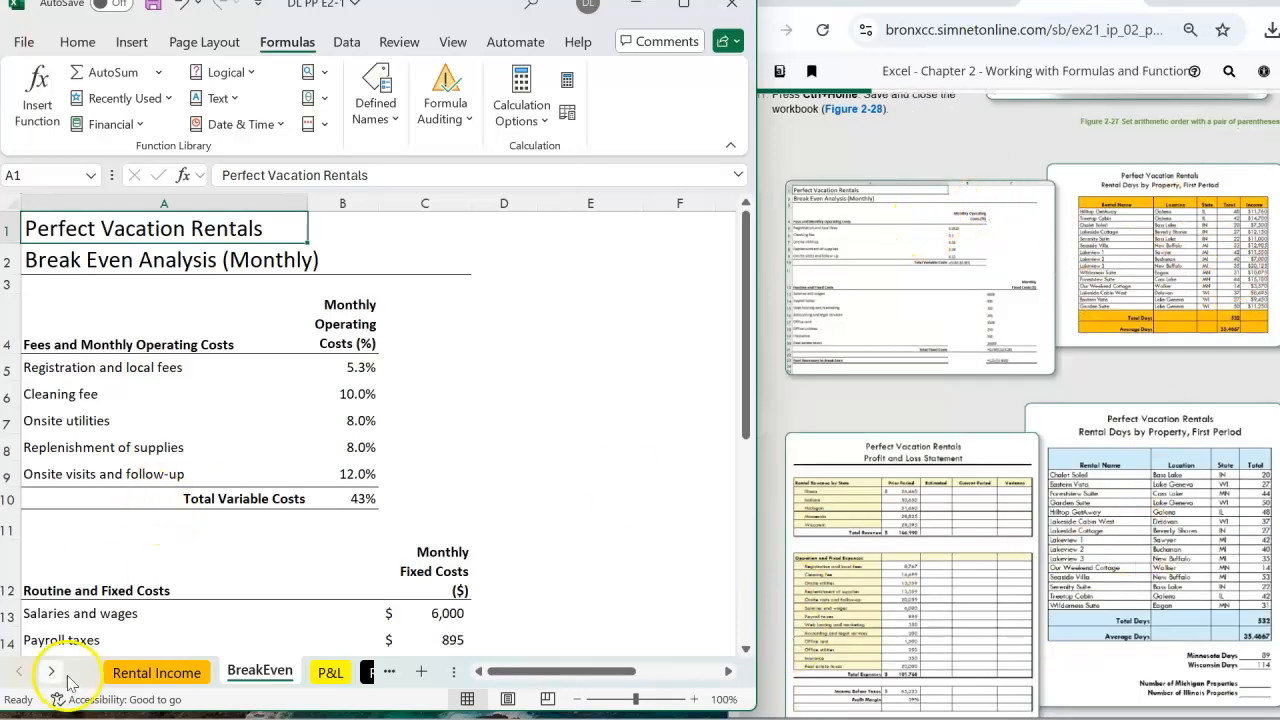
pyautogui.click(152, 672)
pyautogui.click(262, 671)
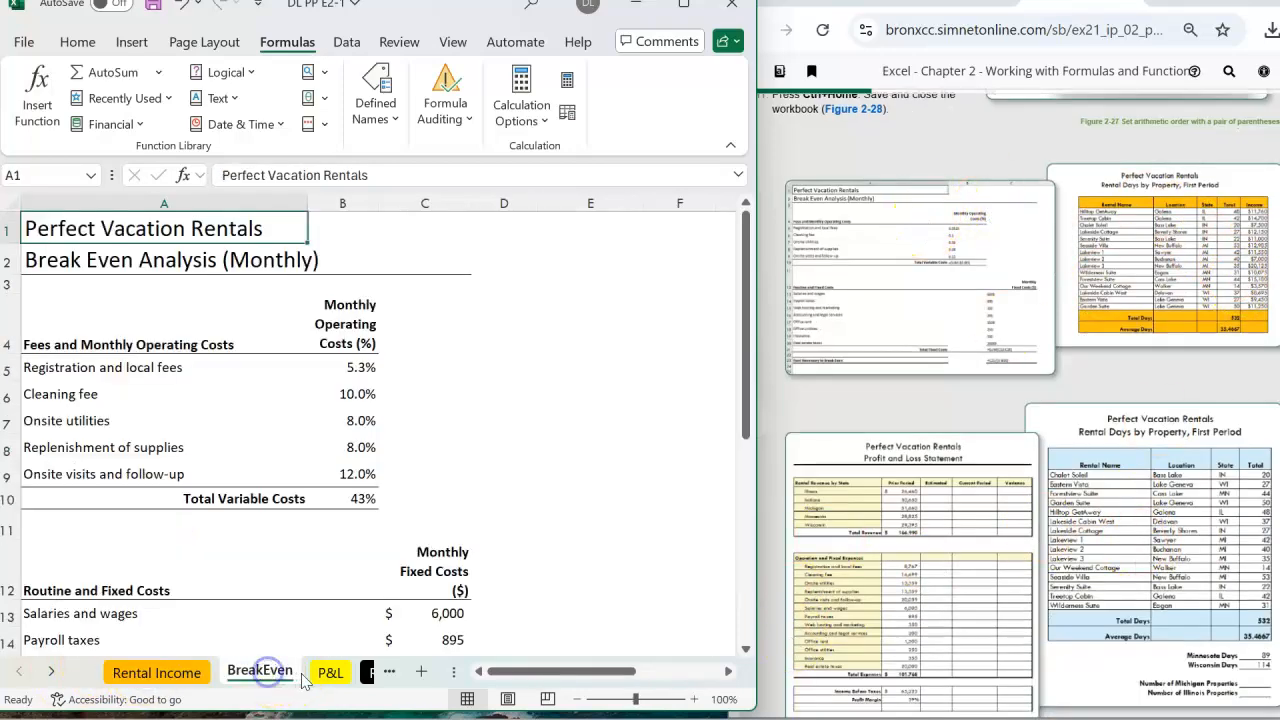
pyautogui.click(328, 672)
pyautogui.scroll(-2, 1040, 430)
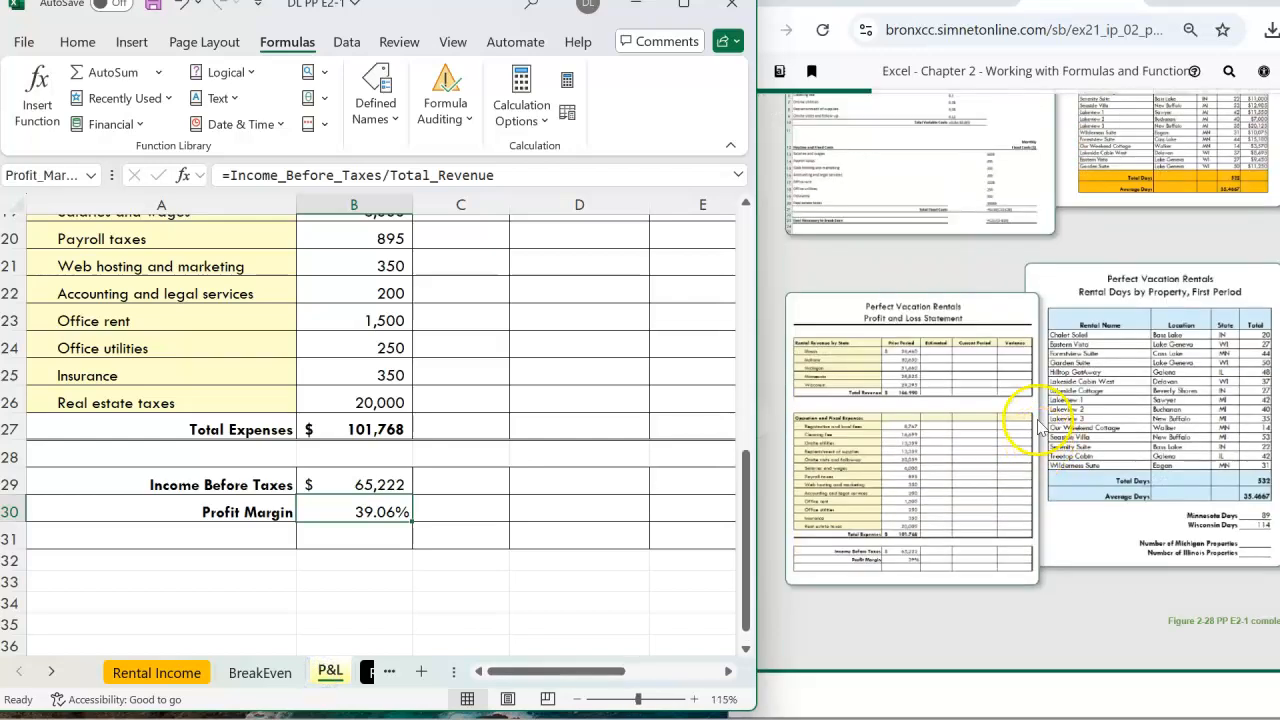
pyautogui.scroll(4, 1040, 428)
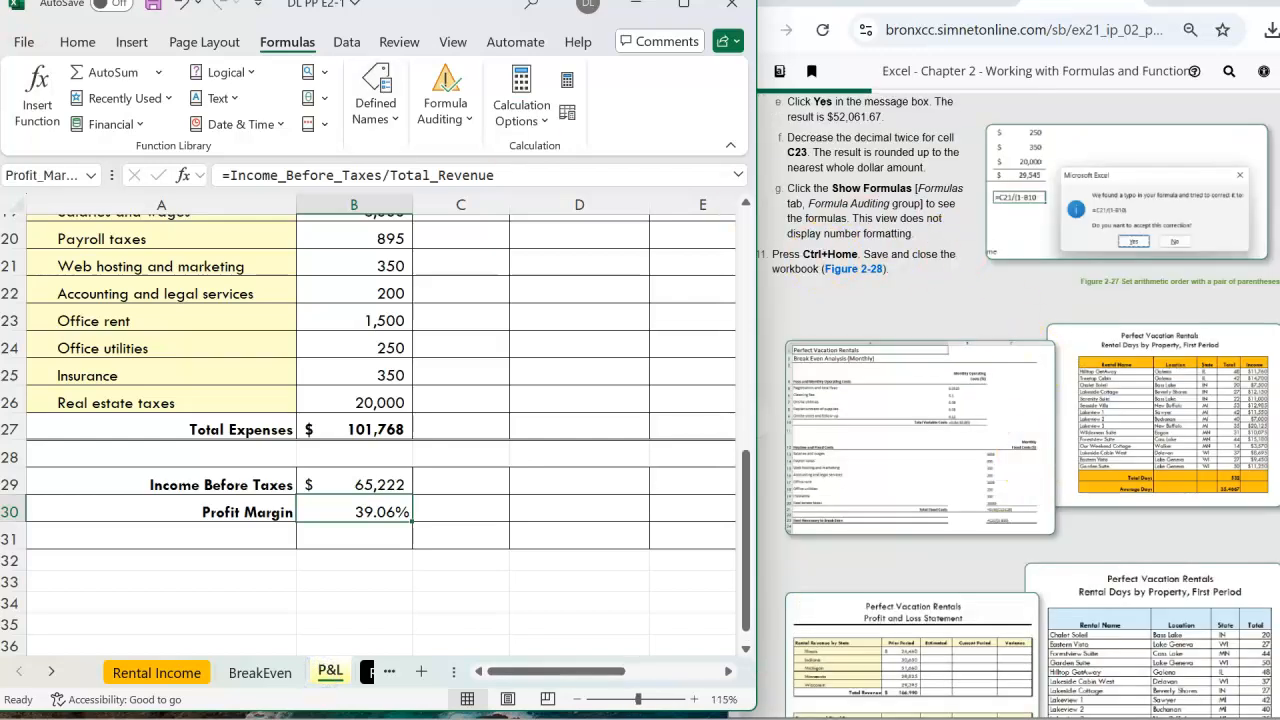
pyautogui.click(23, 42)
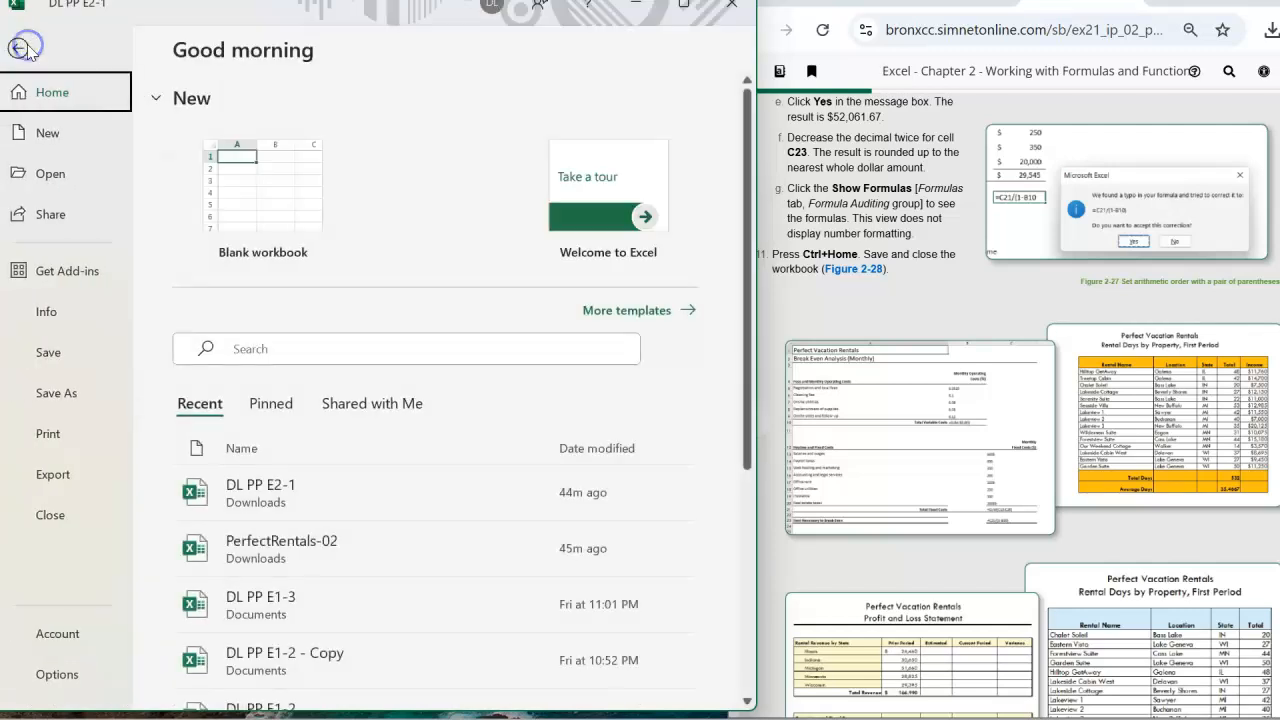
pyautogui.click(50, 353)
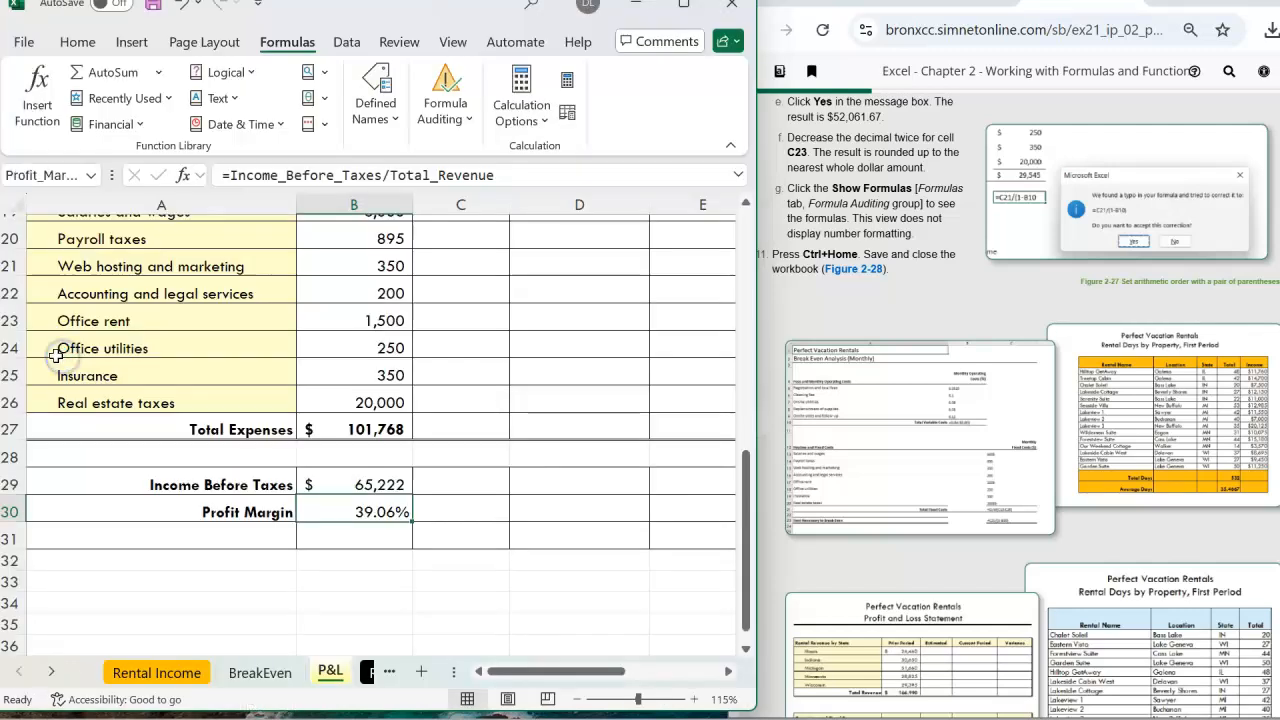